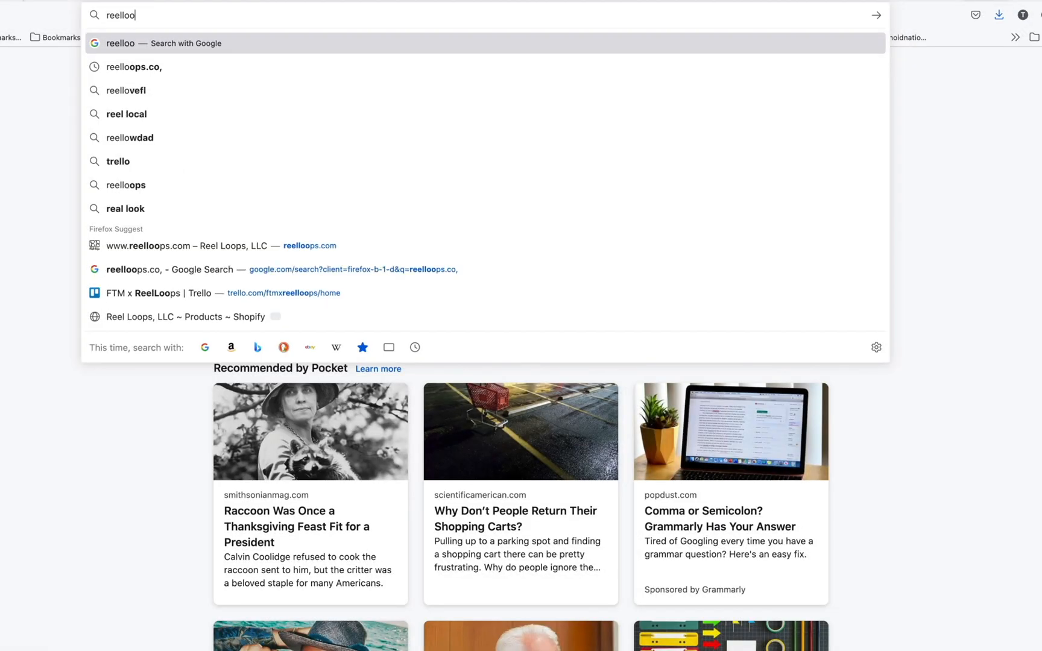
Step: Open the website reelloops.com in the web browser and look over its page
{"action": "type", "text": "ps.com"}
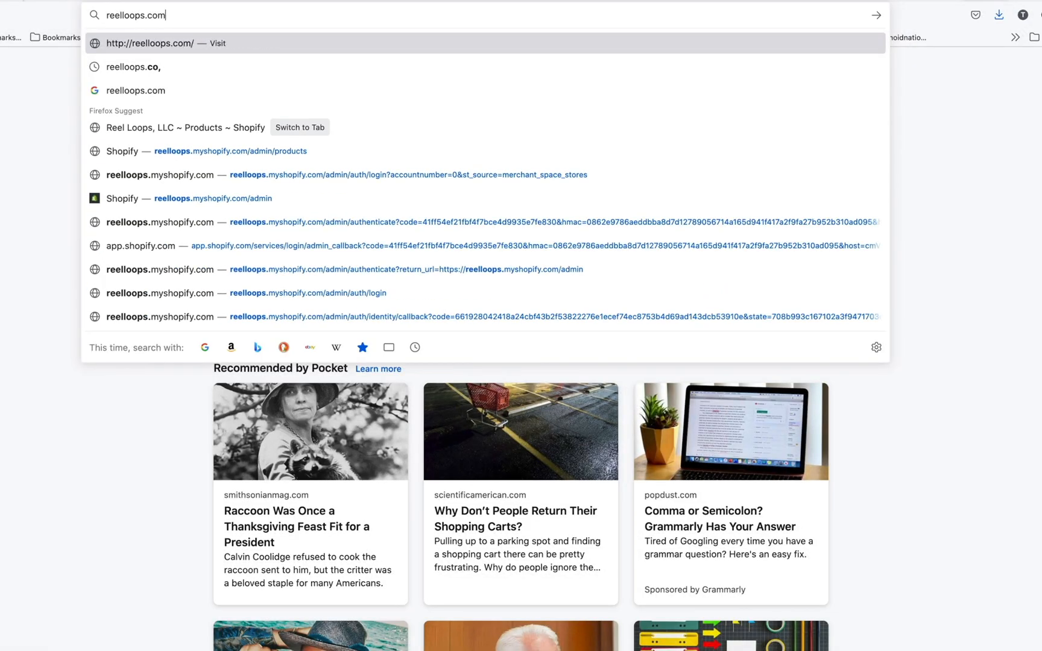
{"action": "key", "text": "Return"}
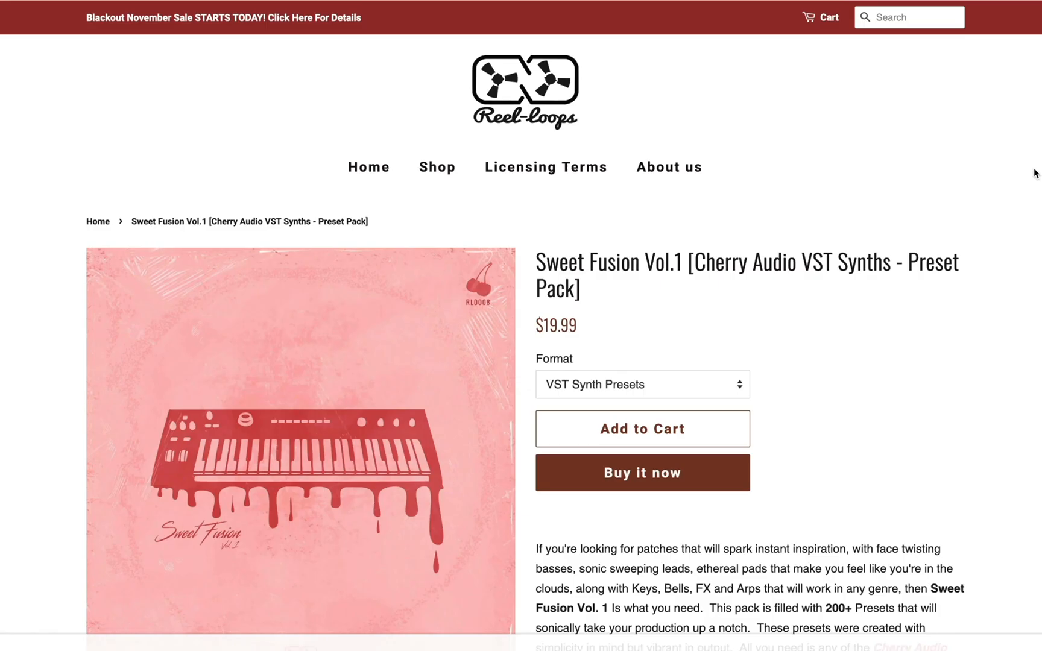
{"action": "scroll", "coordinate": [1035, 174], "scroll_direction": "down", "scroll_amount": 3}
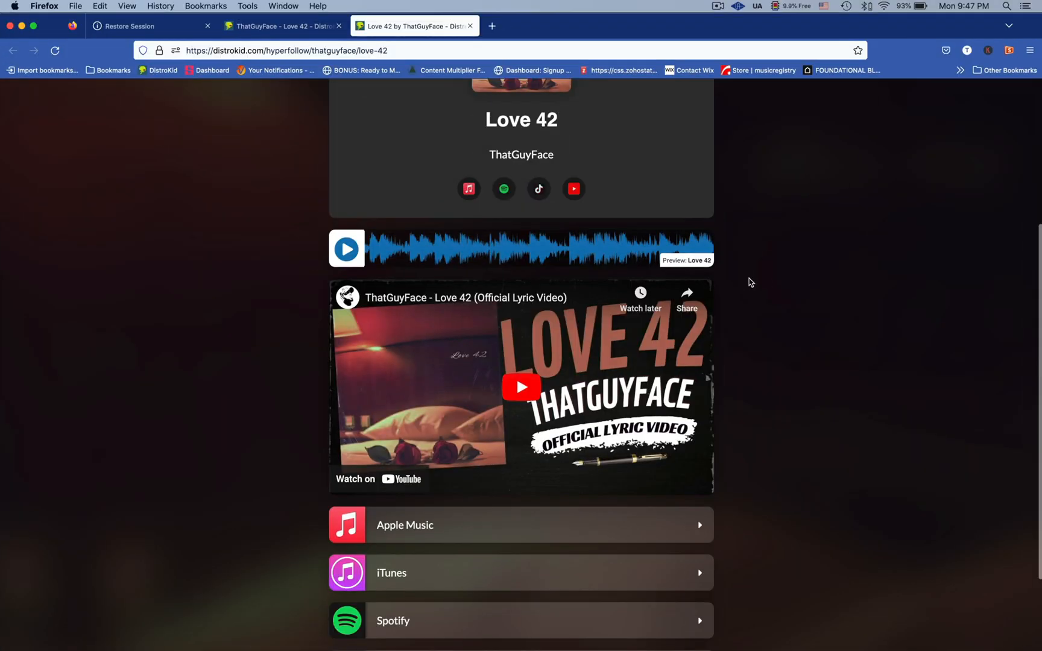
Step: Play the embedded official lyric video on the Love 42 release page
{"action": "scroll", "coordinate": [749, 279], "scroll_direction": "up", "scroll_amount": 3}
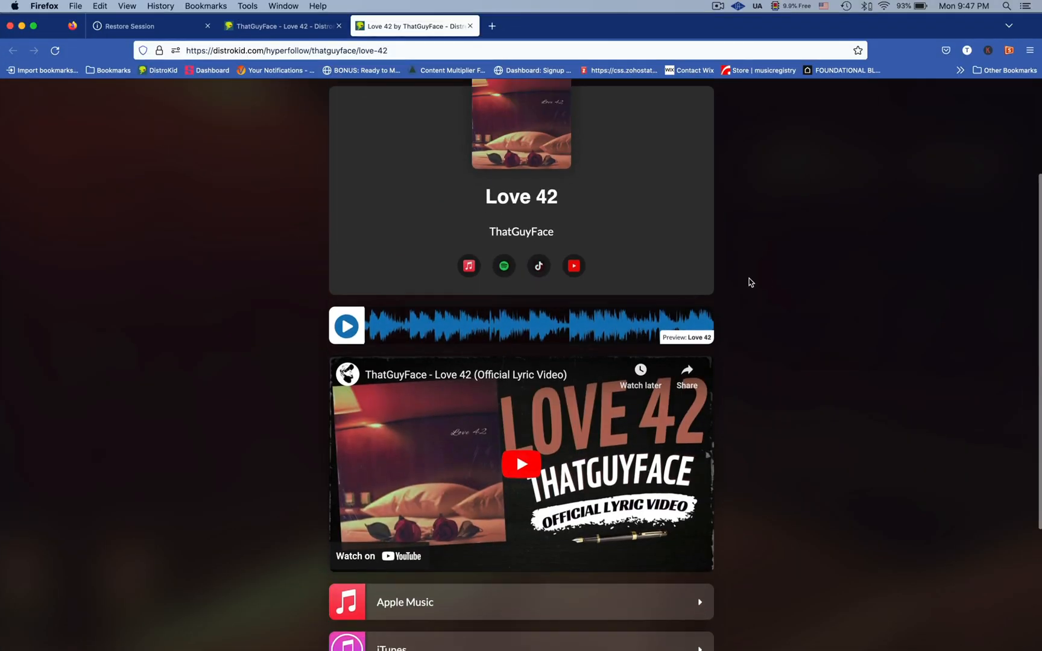
{"action": "left_click", "coordinate": [522, 475]}
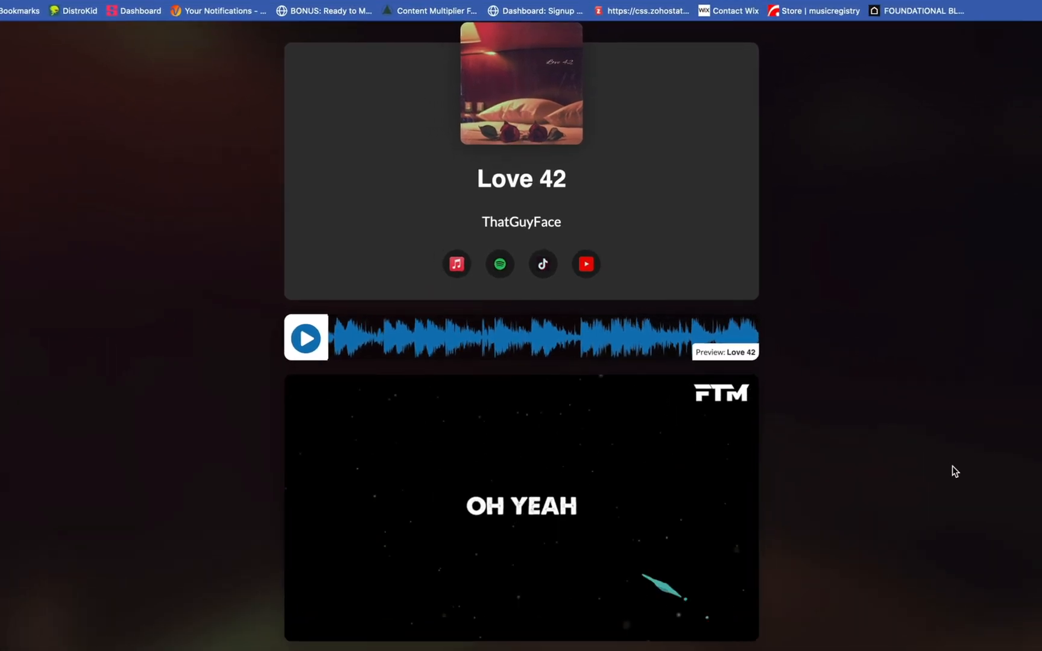
{"action": "scroll", "coordinate": [1003, 486], "scroll_direction": "down", "scroll_amount": 5}
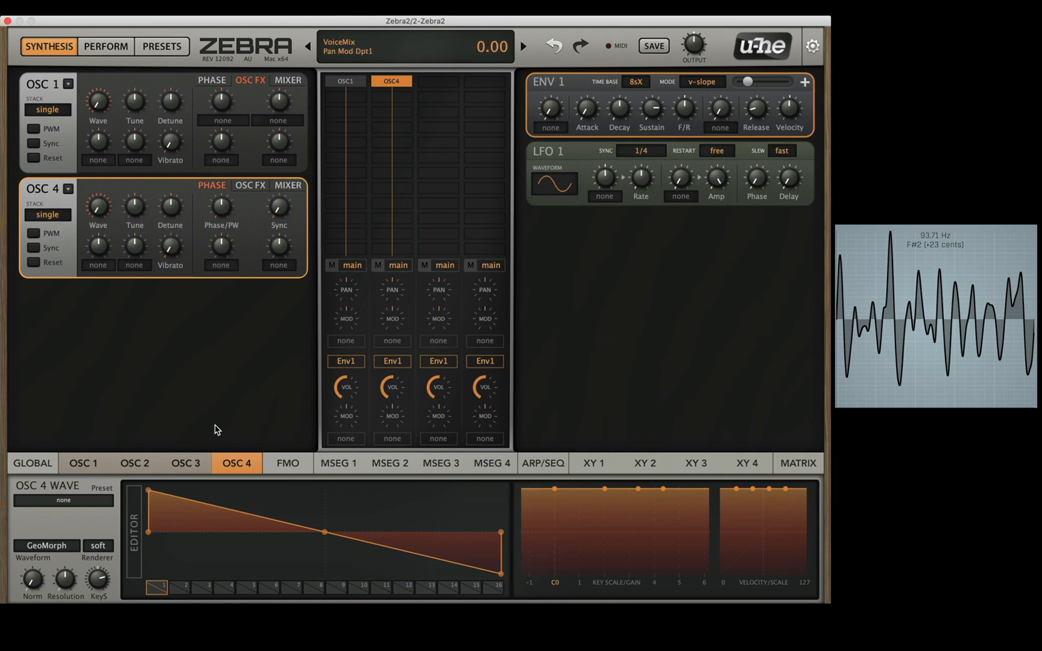
Step: Switch to Zebra2, view the global settings, and examine oscillator 1's waveform in the enlarged editor before closing it
{"action": "left_click", "coordinate": [24, 467]}
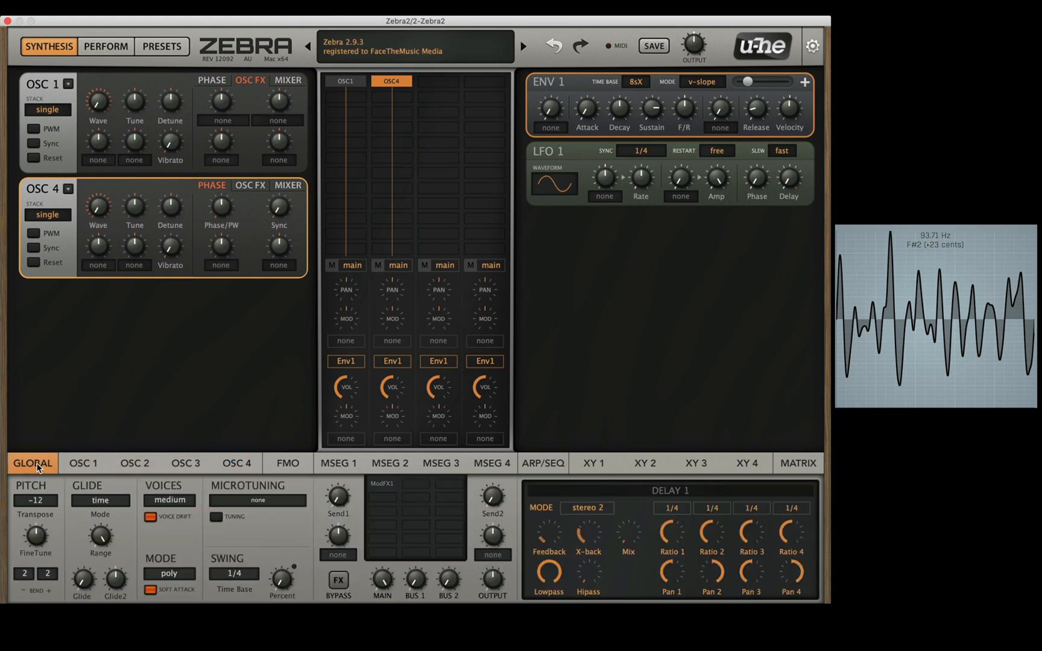
{"action": "left_click", "coordinate": [76, 463]}
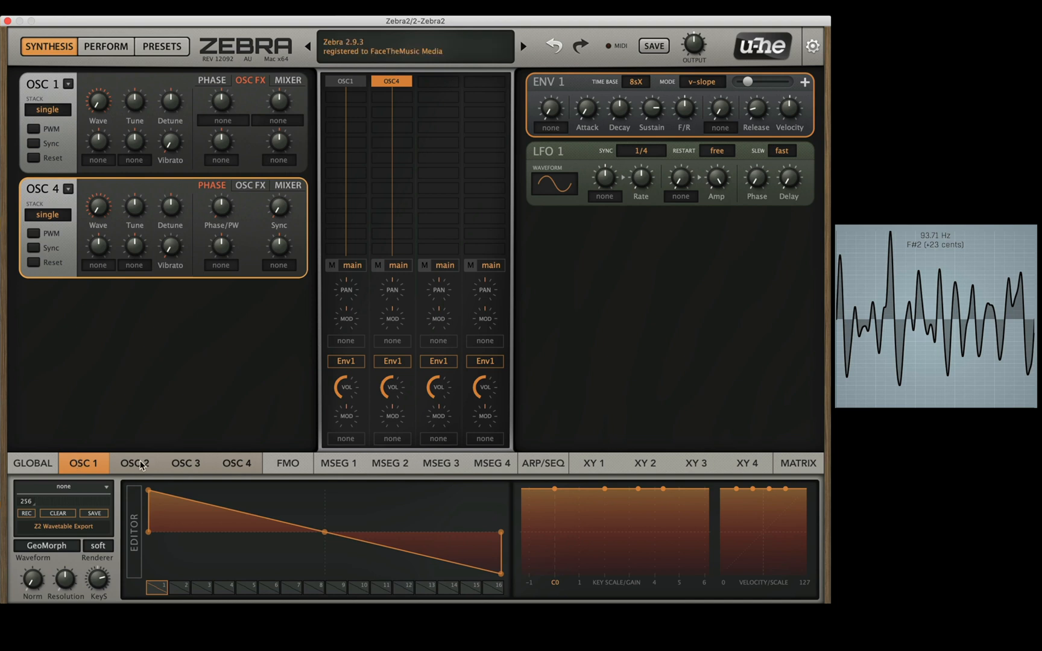
{"action": "left_click", "coordinate": [134, 538]}
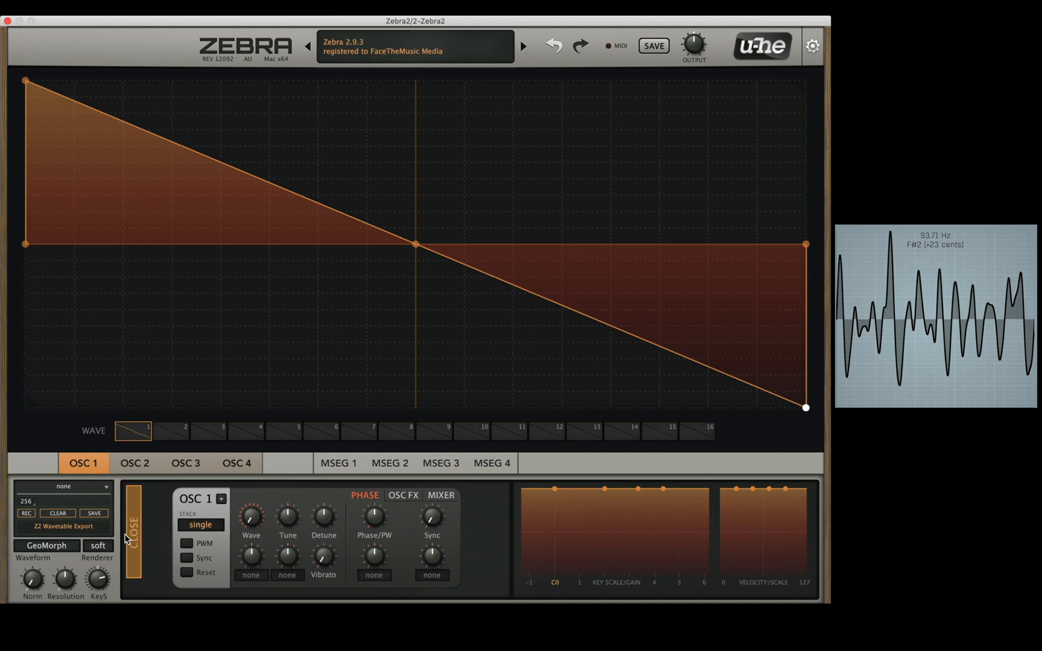
{"action": "left_click", "coordinate": [129, 510]}
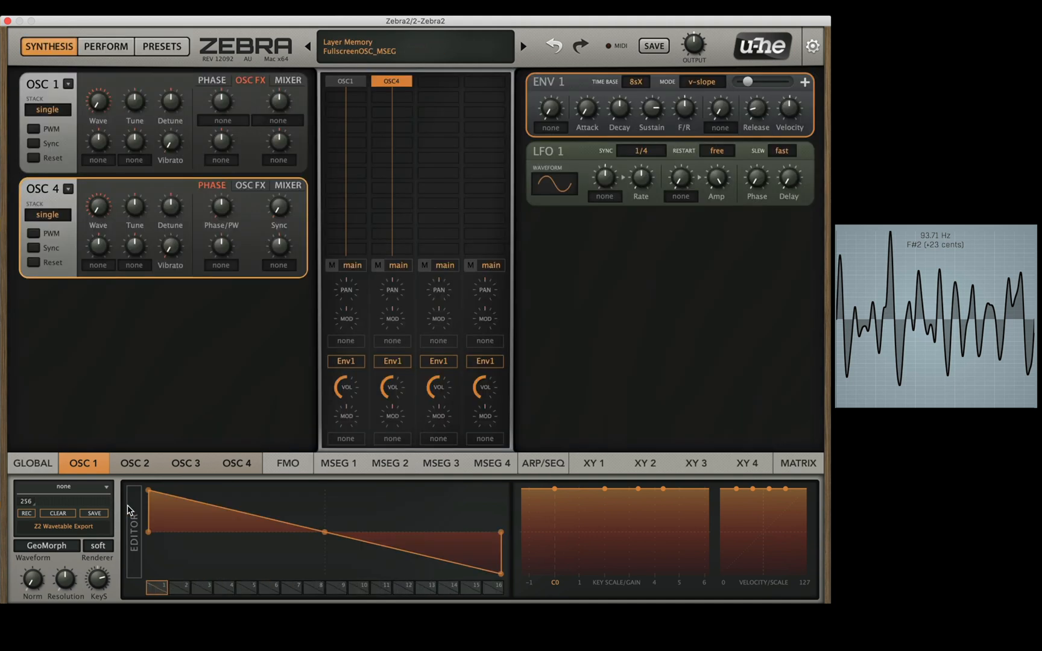
Step: Examine the FMO, MSEG 1, arpeggiator/sequencer, XY 1 and modulation matrix settings, with a brief check of the Perform view
{"action": "left_click", "coordinate": [295, 474]}
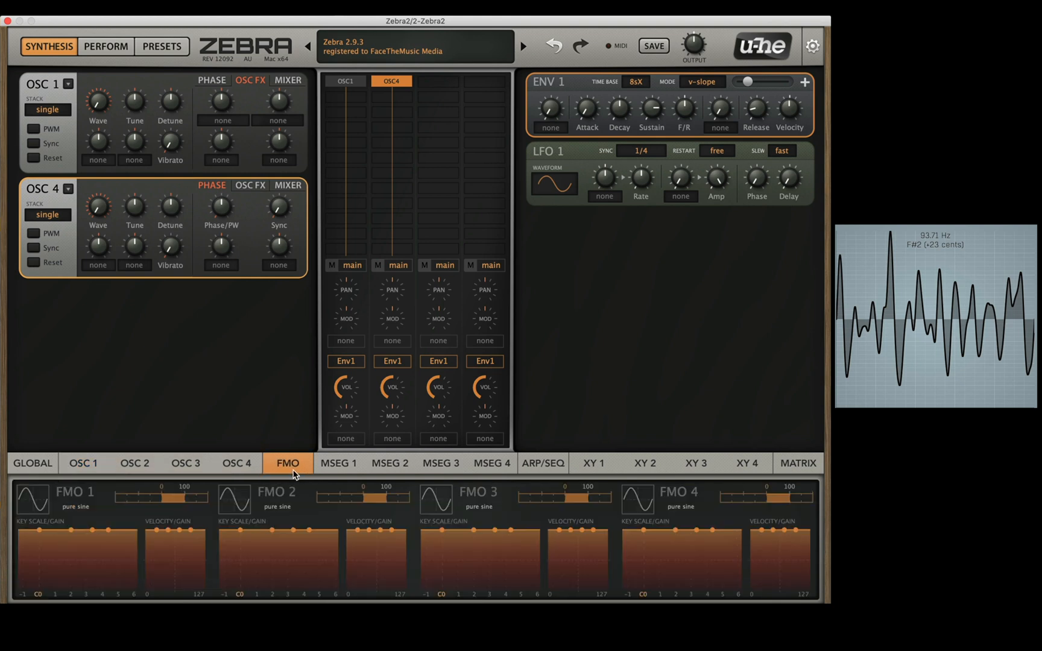
{"action": "left_click", "coordinate": [340, 471]}
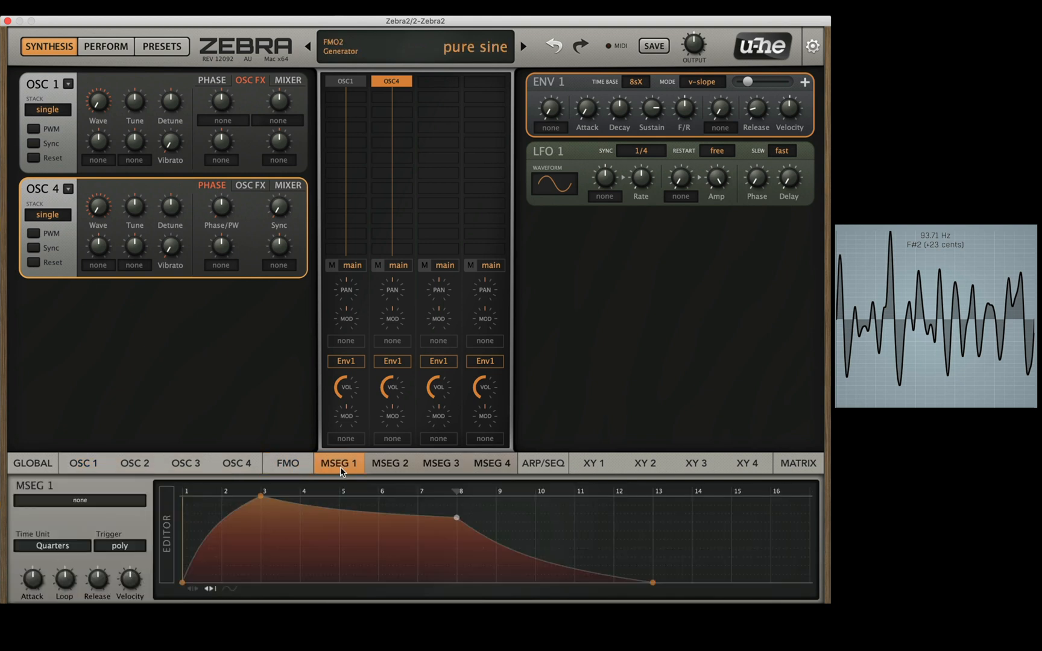
{"action": "left_click", "coordinate": [537, 464]}
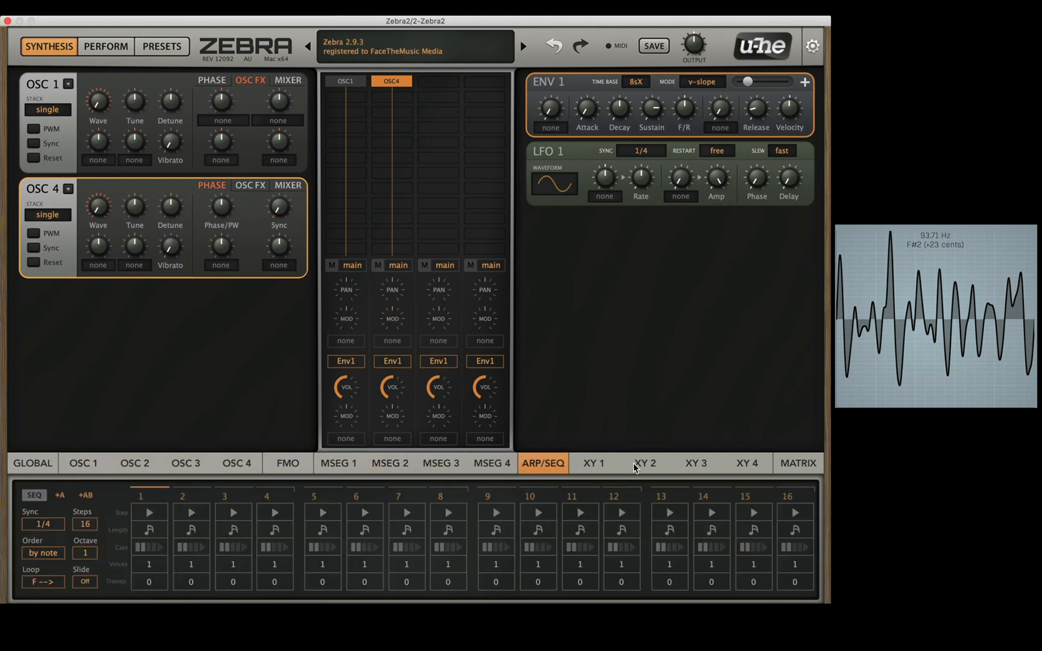
{"action": "left_click", "coordinate": [589, 467]}
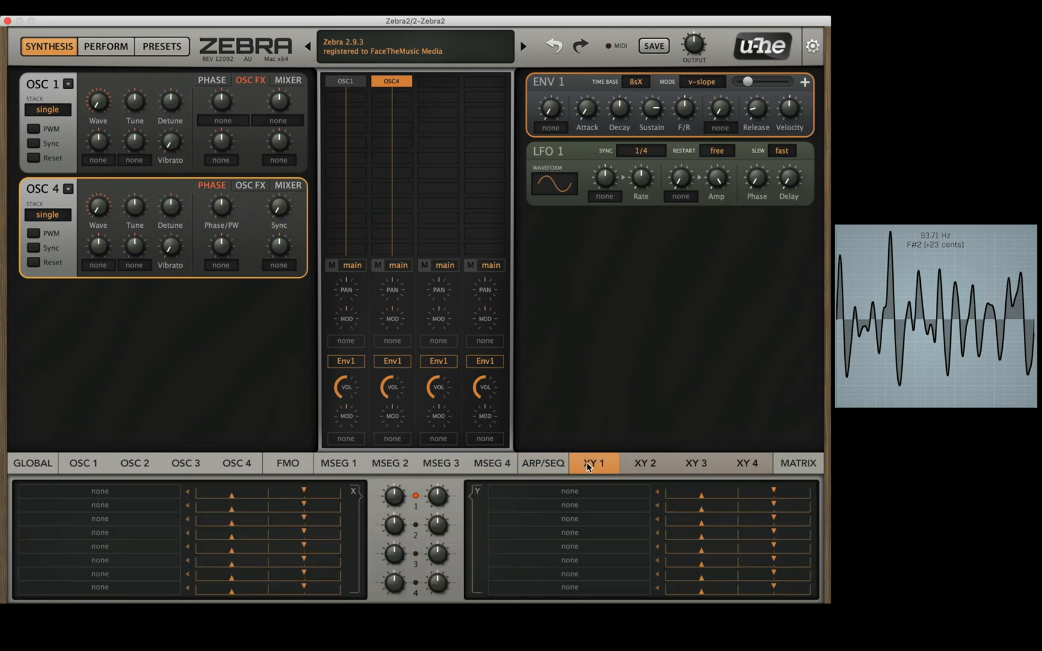
{"action": "left_click", "coordinate": [98, 48]}
{"action": "left_click", "coordinate": [64, 48]}
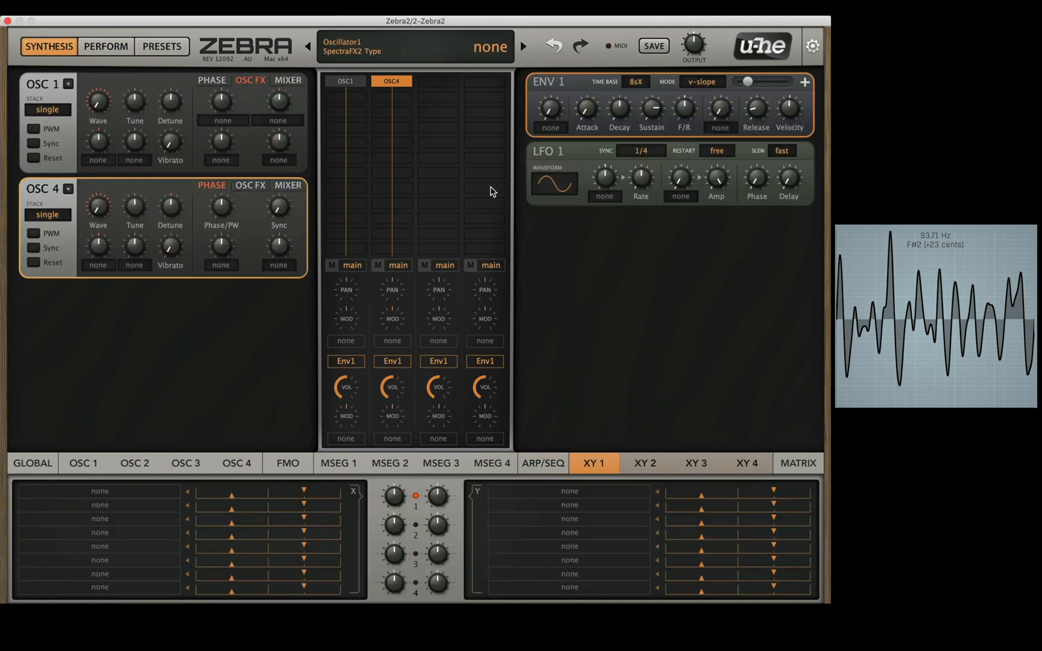
{"action": "left_click", "coordinate": [793, 463]}
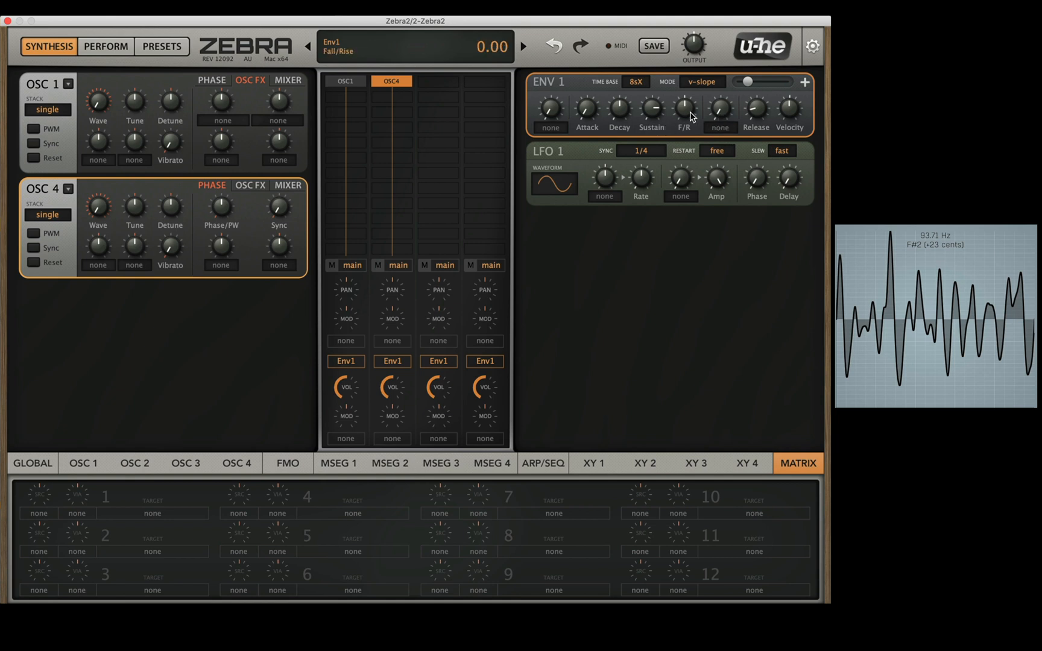
Step: View the available sustain-mode and init-mode options of Env 1, leaving both set to none
{"action": "left_click", "coordinate": [737, 131]}
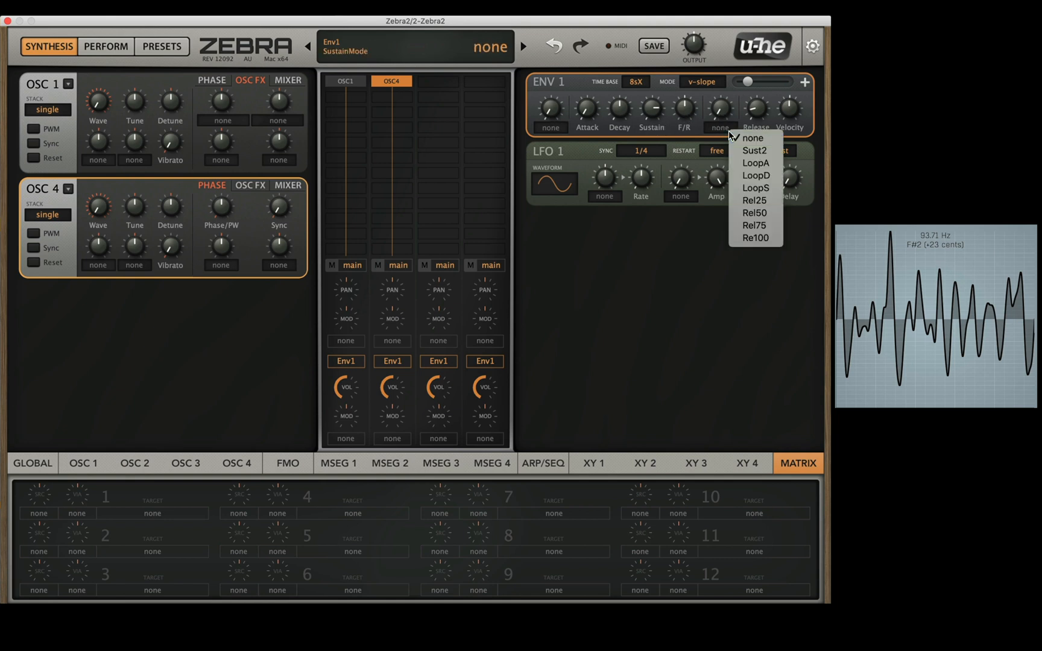
{"action": "left_click", "coordinate": [544, 129]}
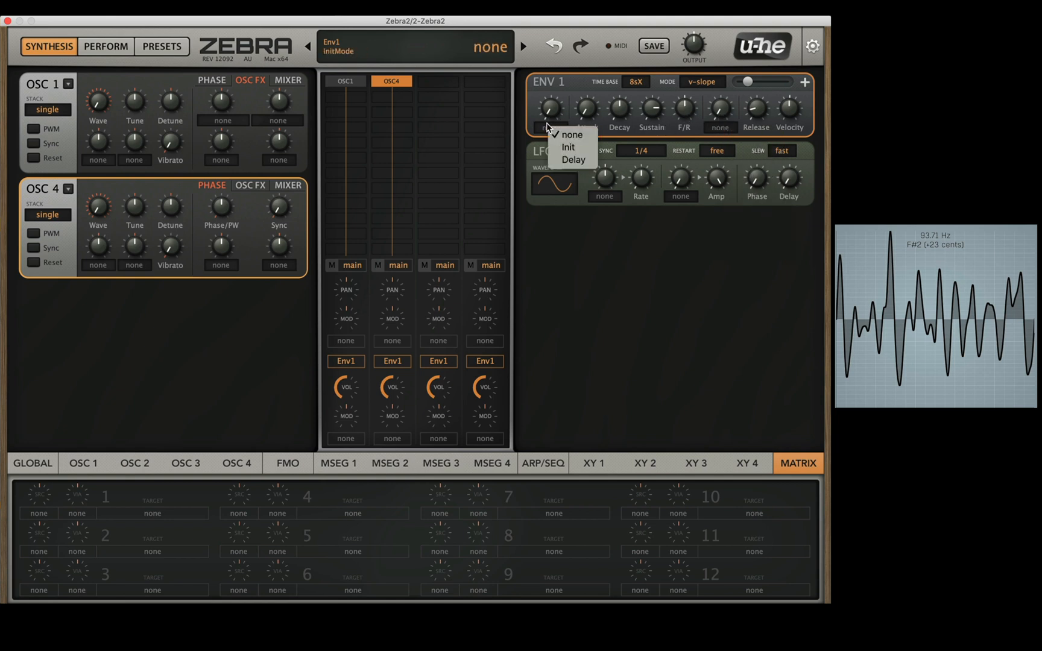
{"action": "left_click", "coordinate": [620, 126]}
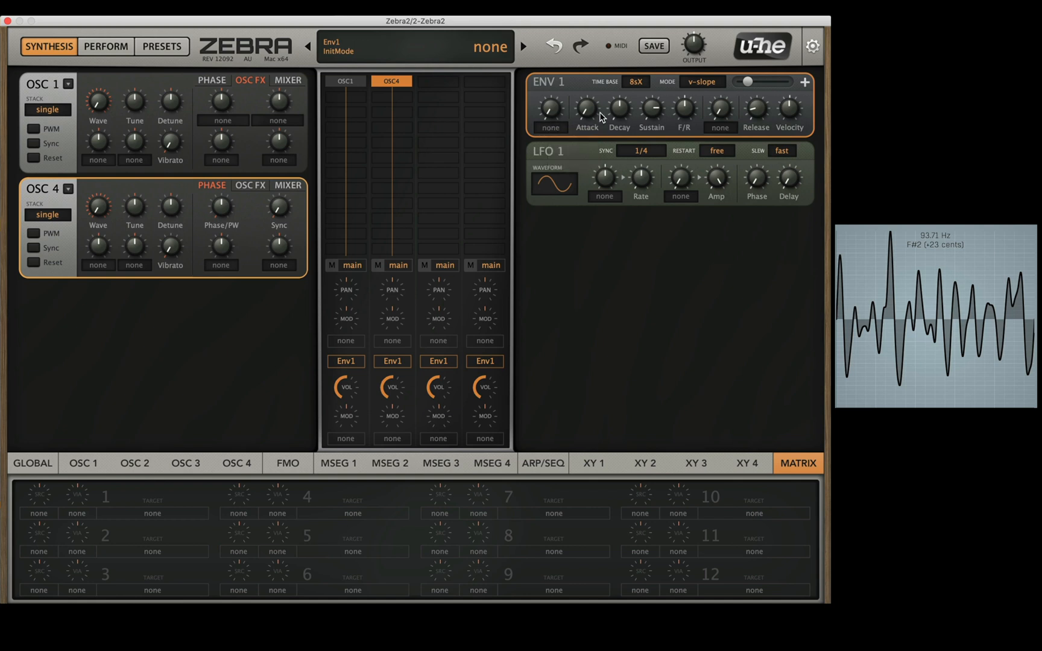
Step: In matrix slot 1, set the source to Lfo1 and assign Env 1's Attack as the target
{"action": "mouse_move", "coordinate": [597, 112]}
{"action": "left_click", "coordinate": [40, 516]}
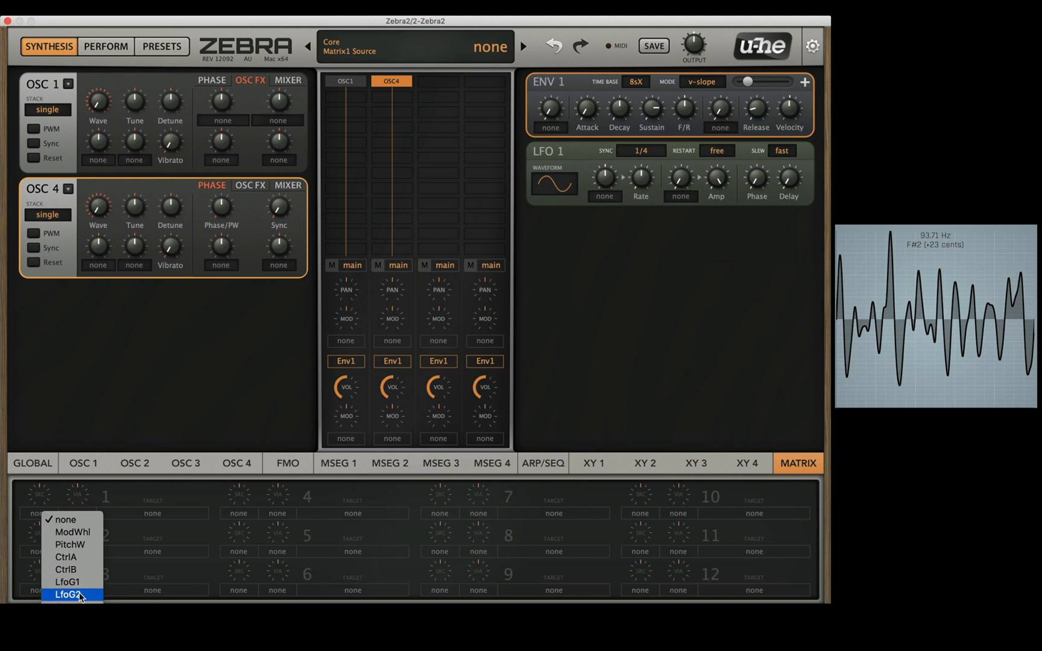
{"action": "mouse_move", "coordinate": [84, 643]}
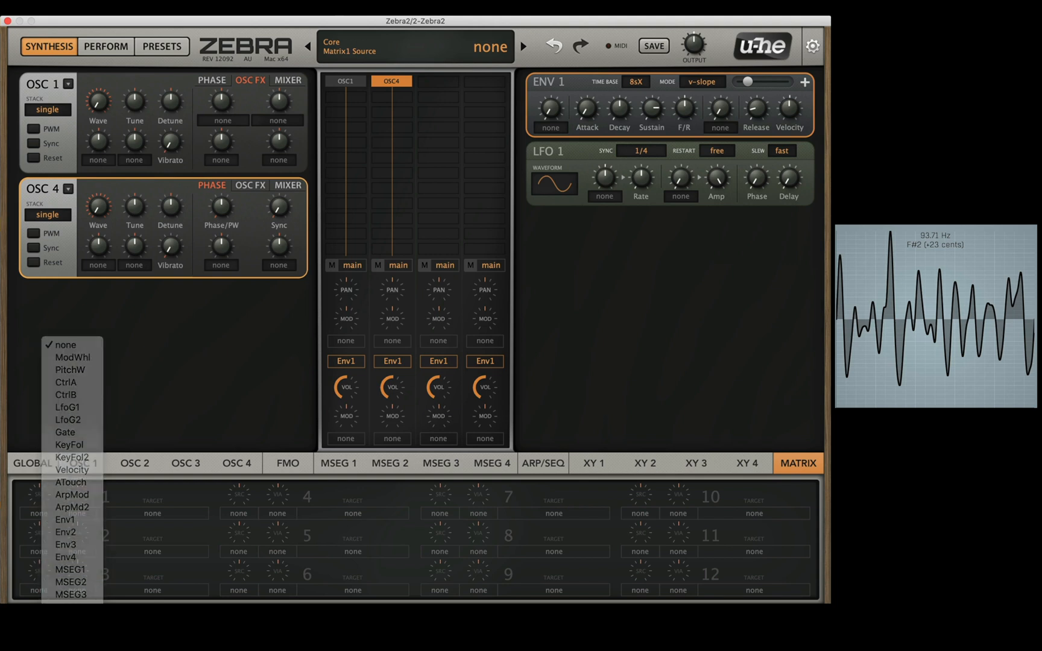
{"action": "left_click", "coordinate": [71, 595]}
{"action": "left_click_drag", "start_coordinate": [139, 517], "coordinate": [588, 106]}
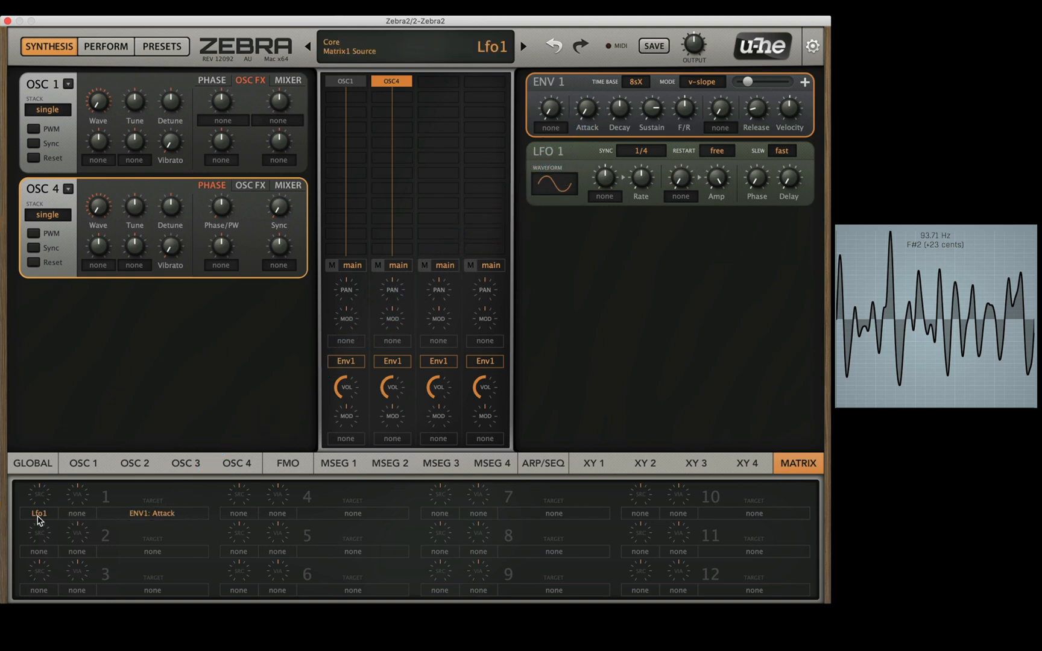
Step: Reset the whole patch by choosing the initialize option at the end of the preset list
{"action": "left_click", "coordinate": [378, 50]}
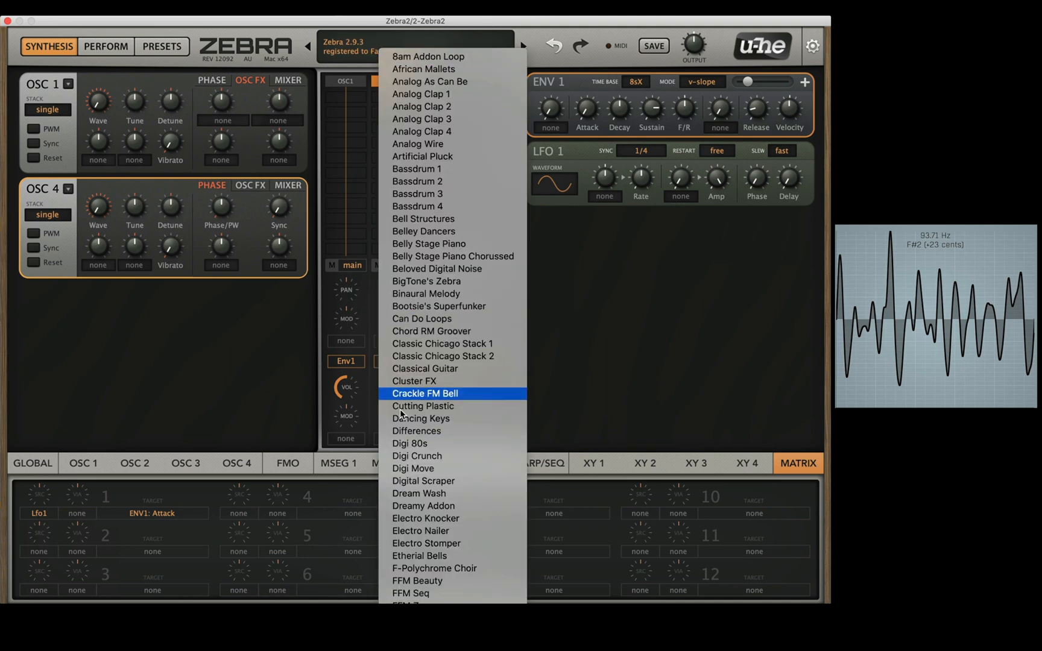
{"action": "scroll", "coordinate": [422, 422], "scroll_direction": "down", "scroll_amount": 10}
{"action": "scroll", "coordinate": [423, 494], "scroll_direction": "down", "scroll_amount": 1}
{"action": "left_click", "coordinate": [422, 612]}
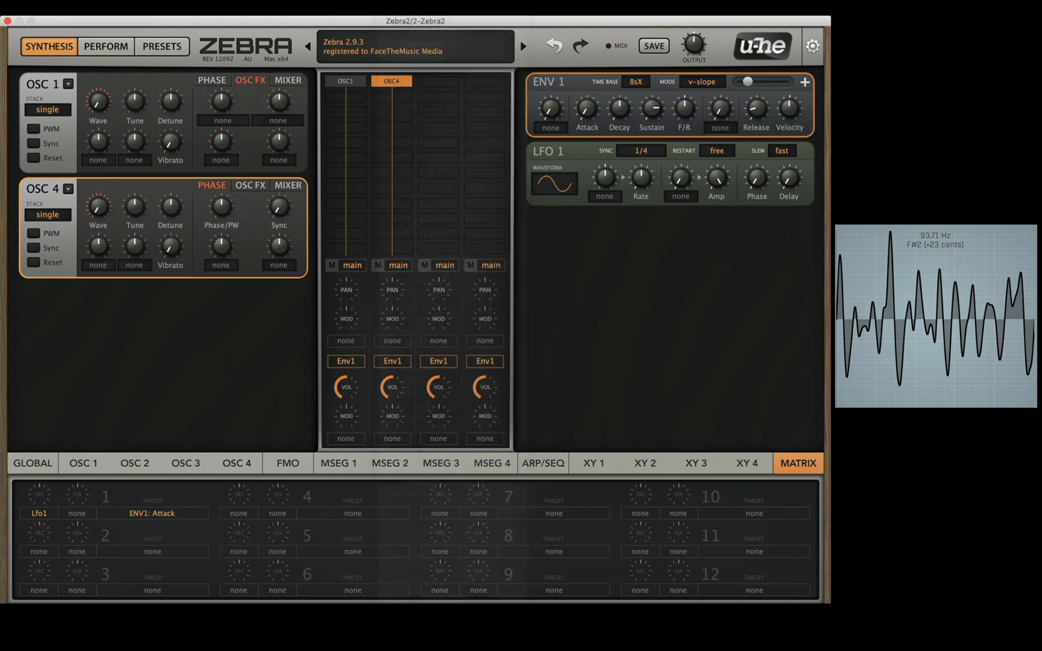
Step: Look over the XY pads of the Perform view and the preset browser
{"action": "left_click", "coordinate": [108, 48]}
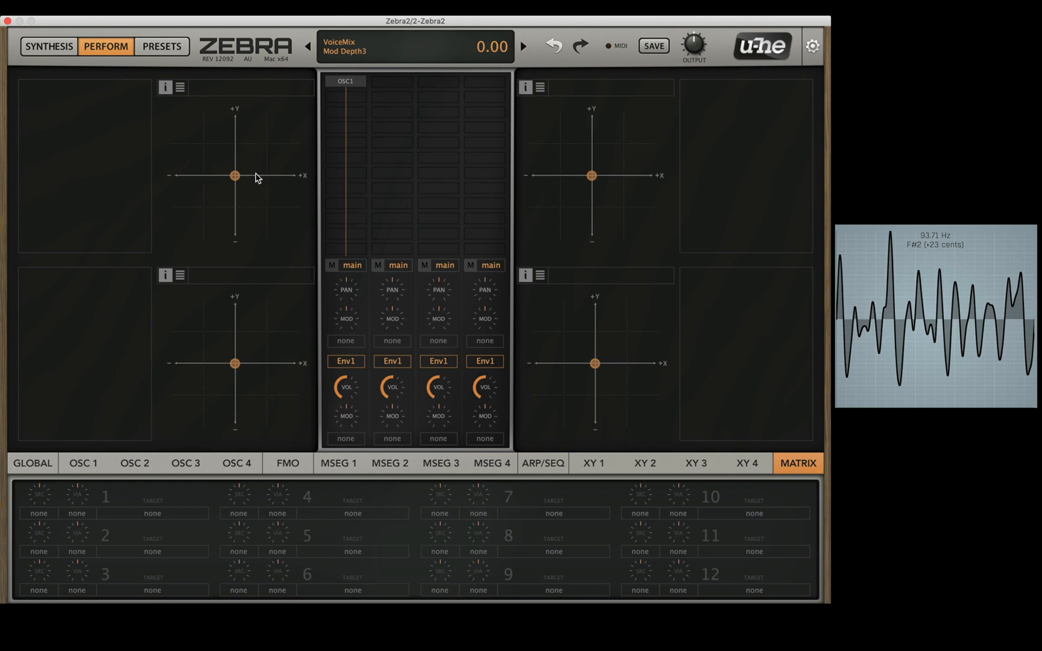
{"action": "mouse_move", "coordinate": [234, 176]}
{"action": "left_mouse_down"}
{"action": "mouse_move", "coordinate": [215, 131]}
{"action": "mouse_move", "coordinate": [289, 220]}
{"action": "mouse_move", "coordinate": [214, 172]}
{"action": "mouse_move", "coordinate": [236, 175]}
{"action": "left_mouse_up"}
{"action": "left_click", "coordinate": [167, 46]}
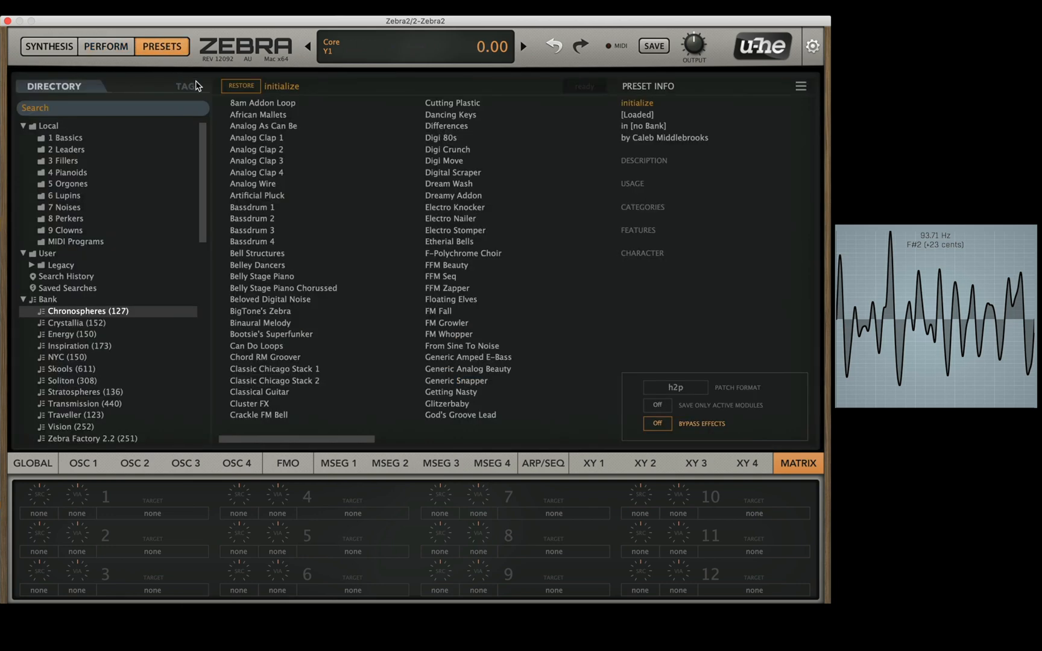
Step: Return to the Synthesis view and lower the master output level
{"action": "left_click", "coordinate": [58, 52]}
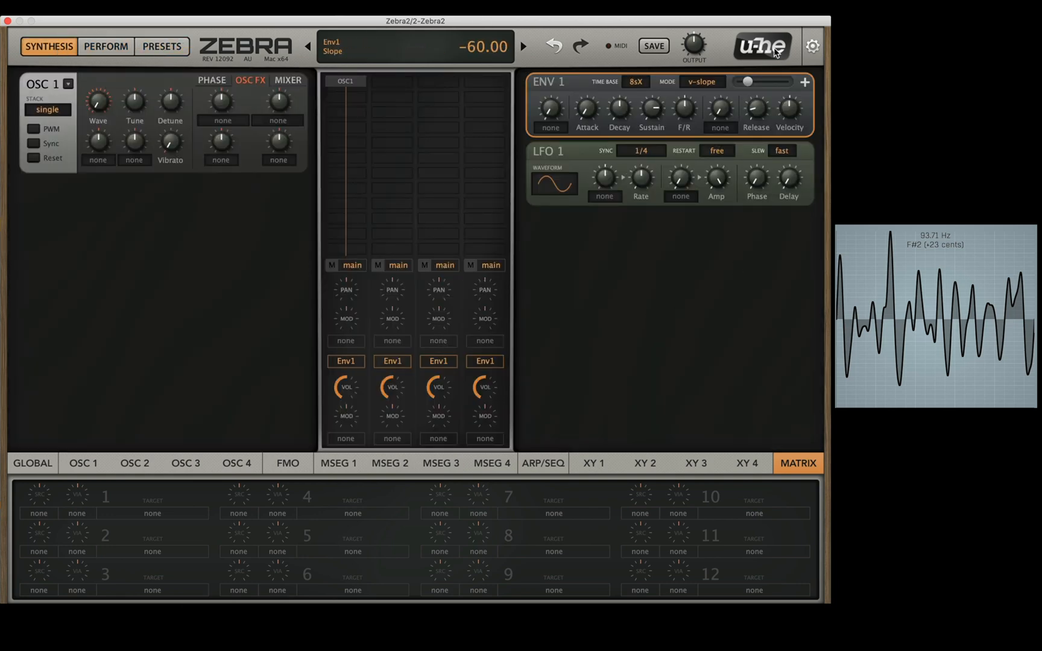
{"action": "left_click_drag", "start_coordinate": [693, 48], "coordinate": [691, 66]}
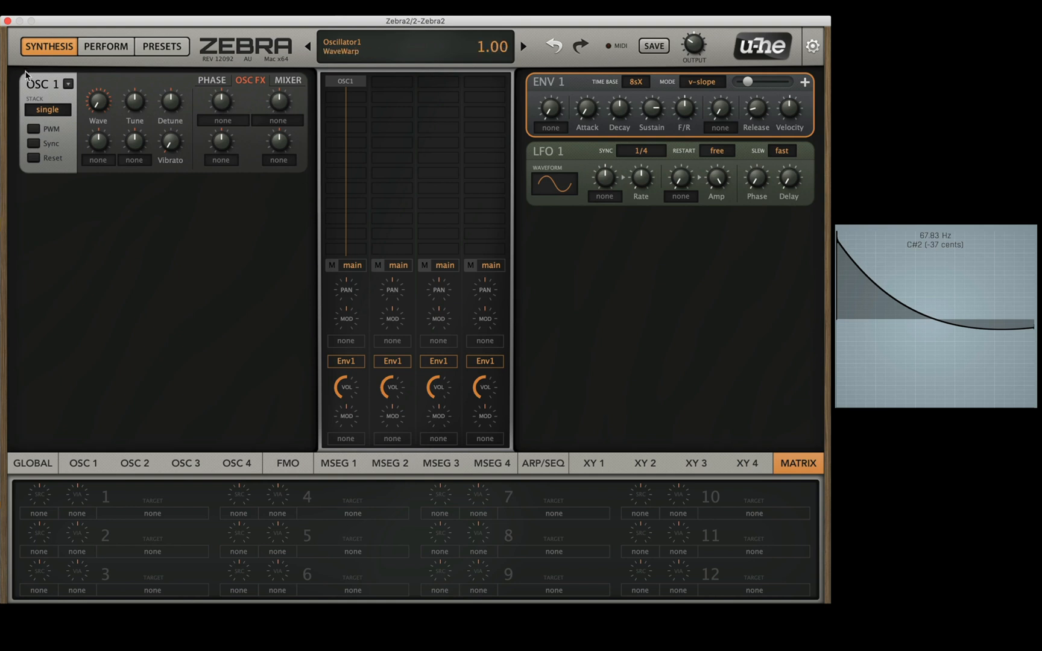
Step: Browse oscillator 1's preset folders, load Osc Simple PWM Synth Dual from Transmission, and close the preset browser
{"action": "left_click", "coordinate": [68, 84]}
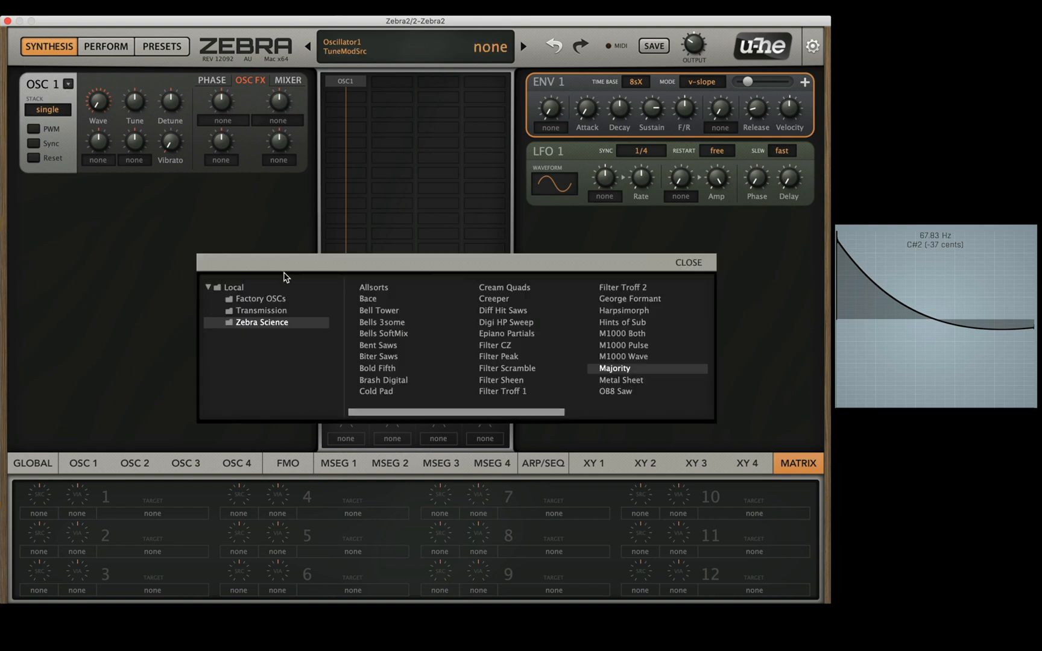
{"action": "left_click", "coordinate": [281, 299]}
{"action": "left_click", "coordinate": [286, 324]}
{"action": "left_click", "coordinate": [278, 302]}
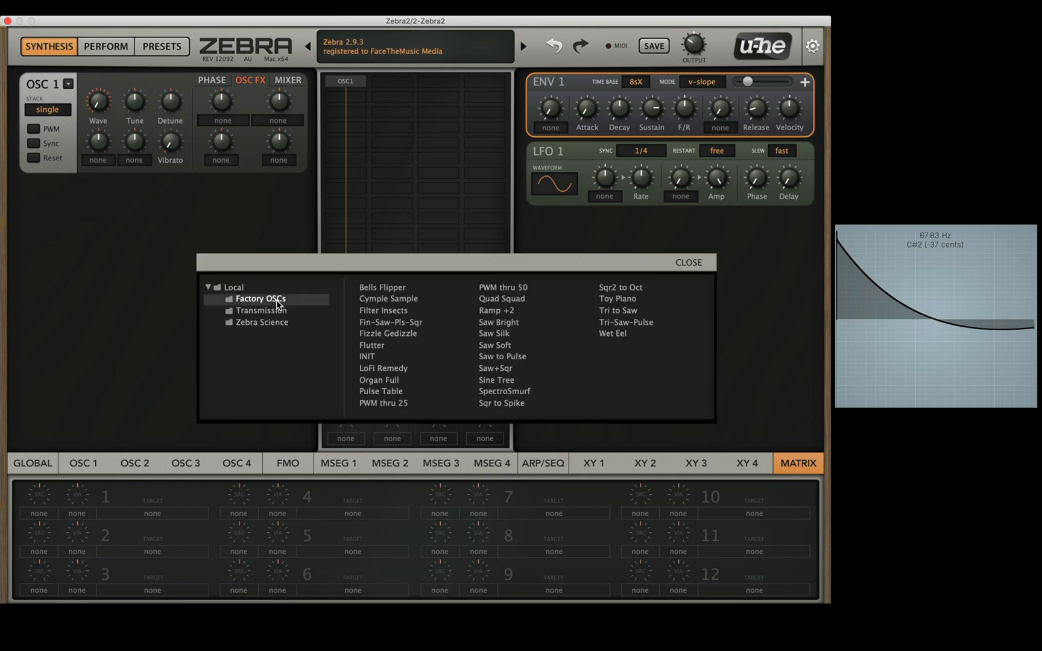
{"action": "left_click", "coordinate": [261, 324]}
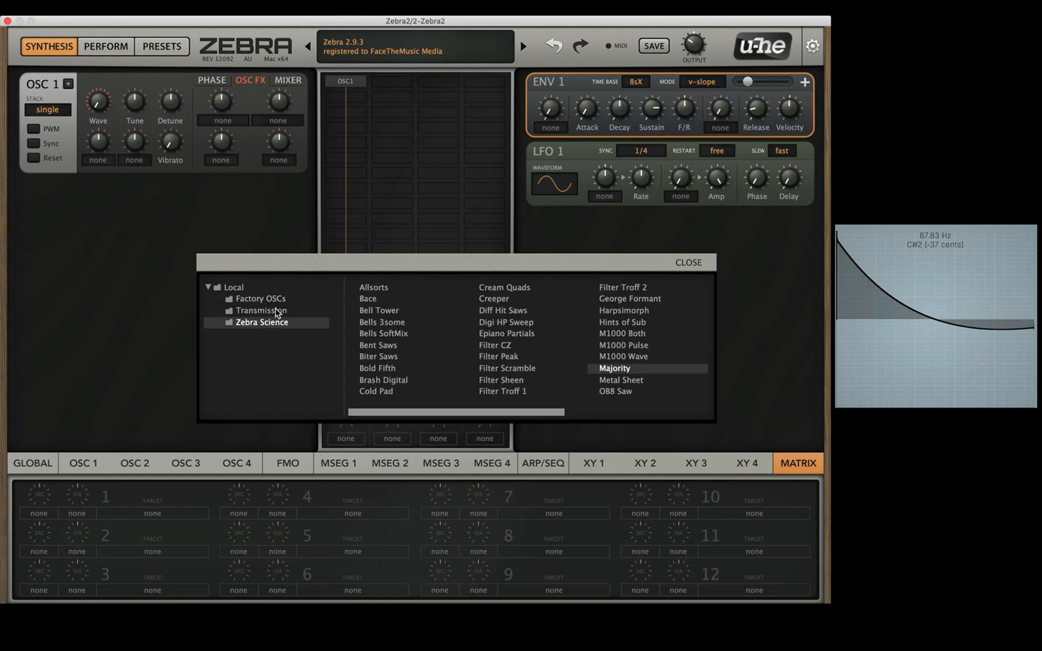
{"action": "left_click", "coordinate": [277, 312]}
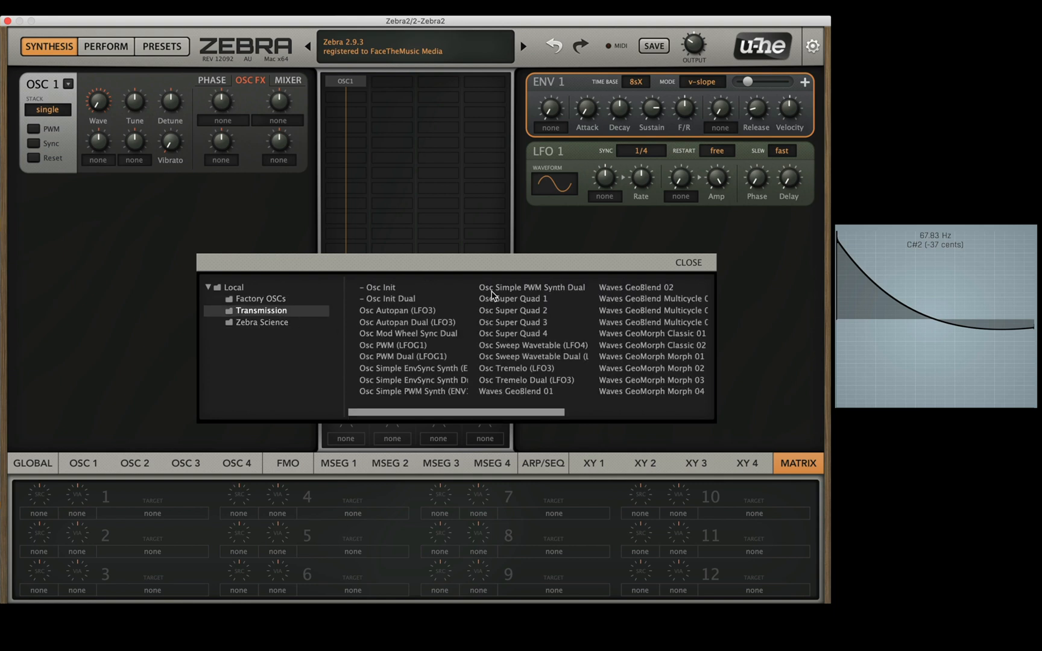
{"action": "left_click", "coordinate": [500, 288]}
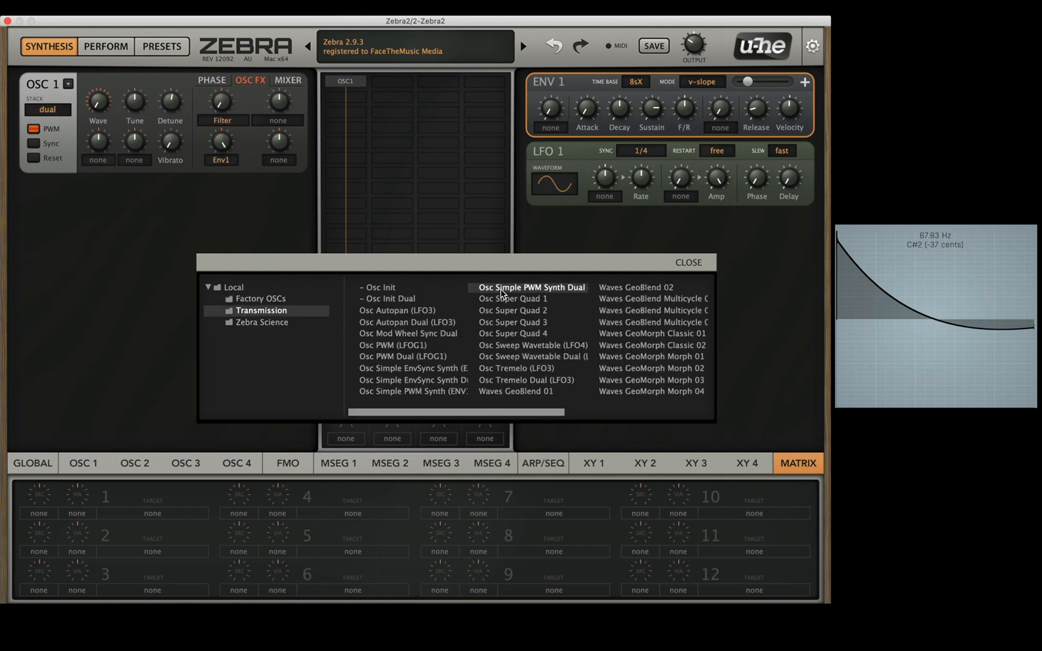
{"action": "left_click", "coordinate": [694, 264]}
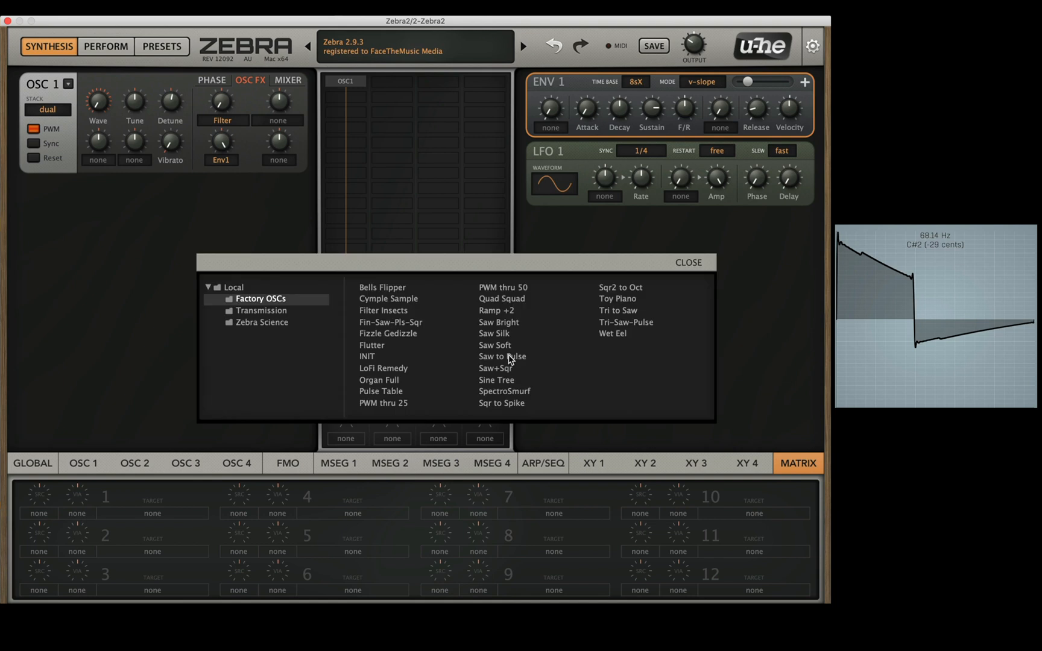
Step: Load the Saw to Pulse preset from Factory OSCs into oscillator 1 and close the preset browser
{"action": "left_click", "coordinate": [509, 356]}
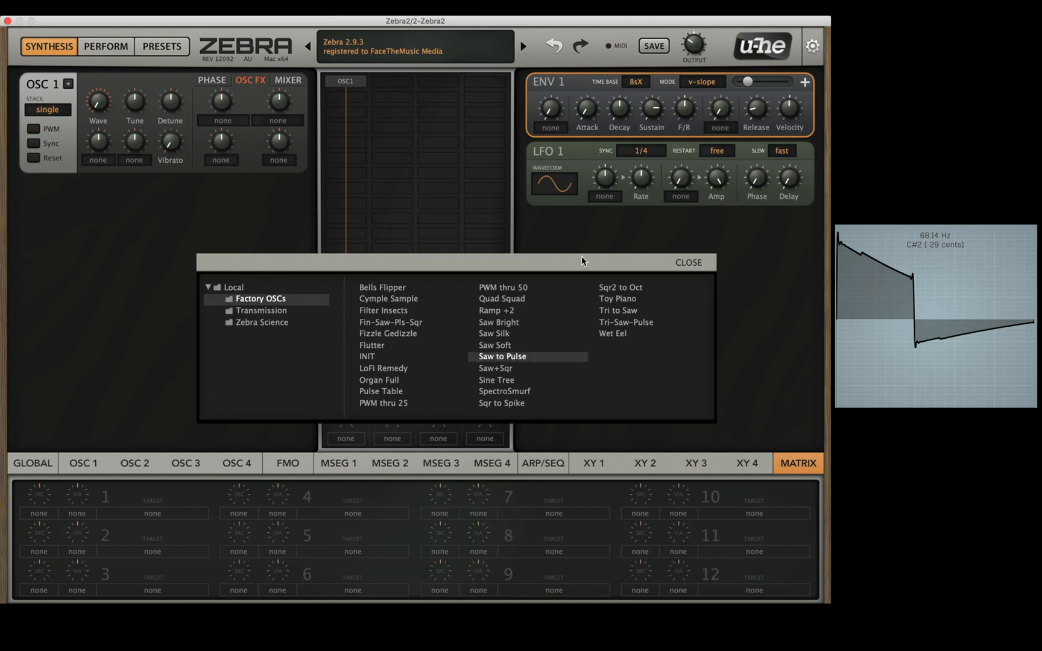
{"action": "left_click", "coordinate": [697, 263]}
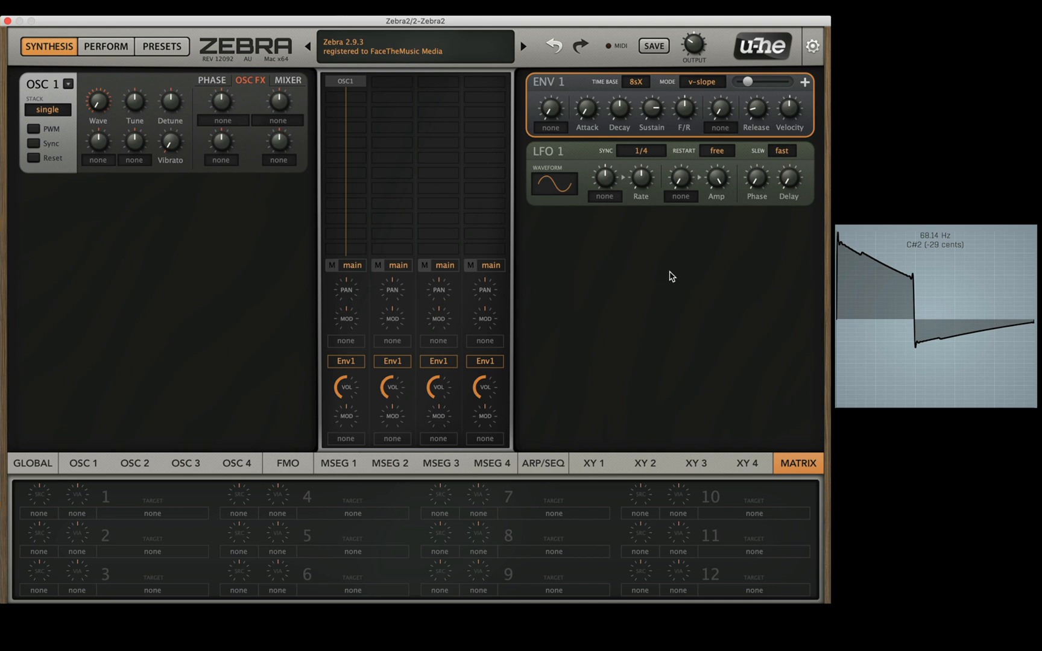
Step: Show oscillator 1's phase controls and look over the available voice stack options
{"action": "left_click", "coordinate": [212, 80]}
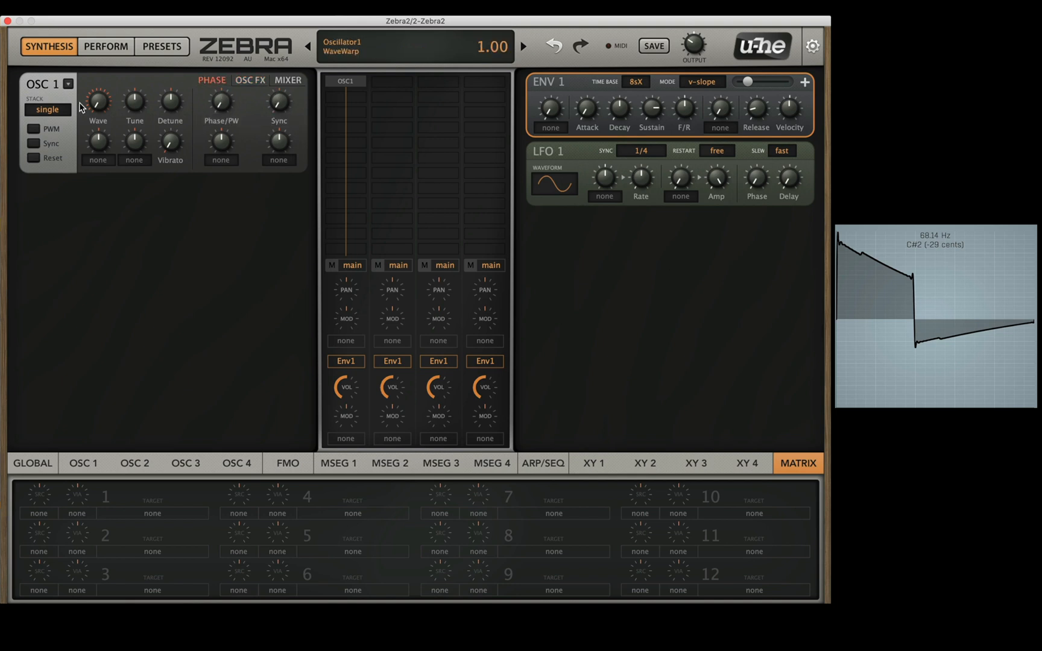
{"action": "left_click", "coordinate": [47, 110]}
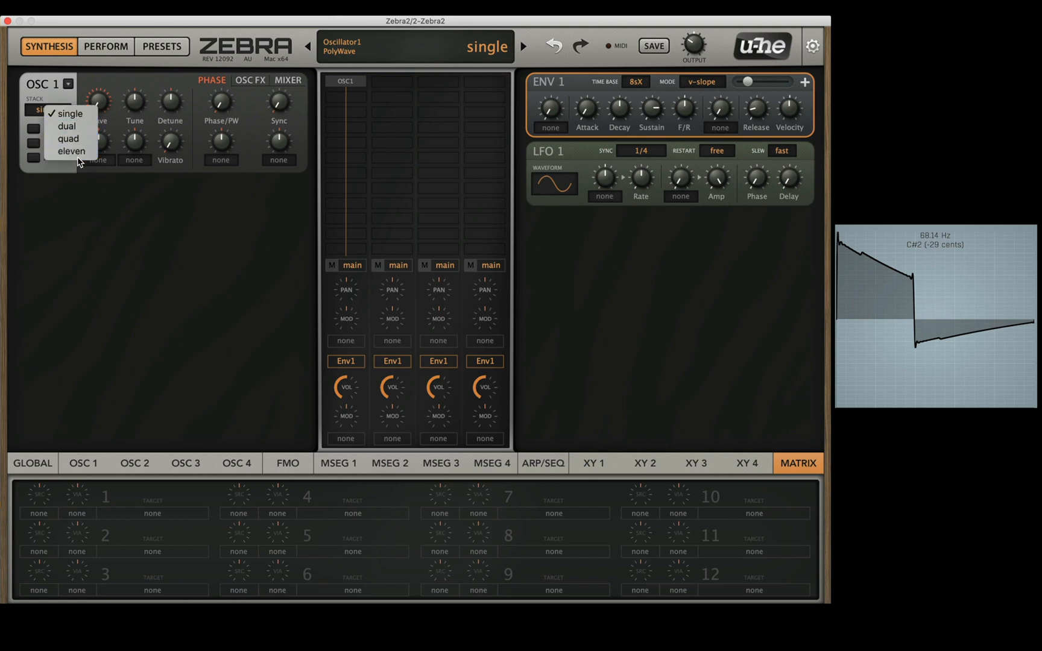
{"action": "left_click", "coordinate": [73, 212]}
Step: Try oscillator 1's PWM, Sync and Reset switches, turning each on and back off
{"action": "left_click", "coordinate": [33, 130]}
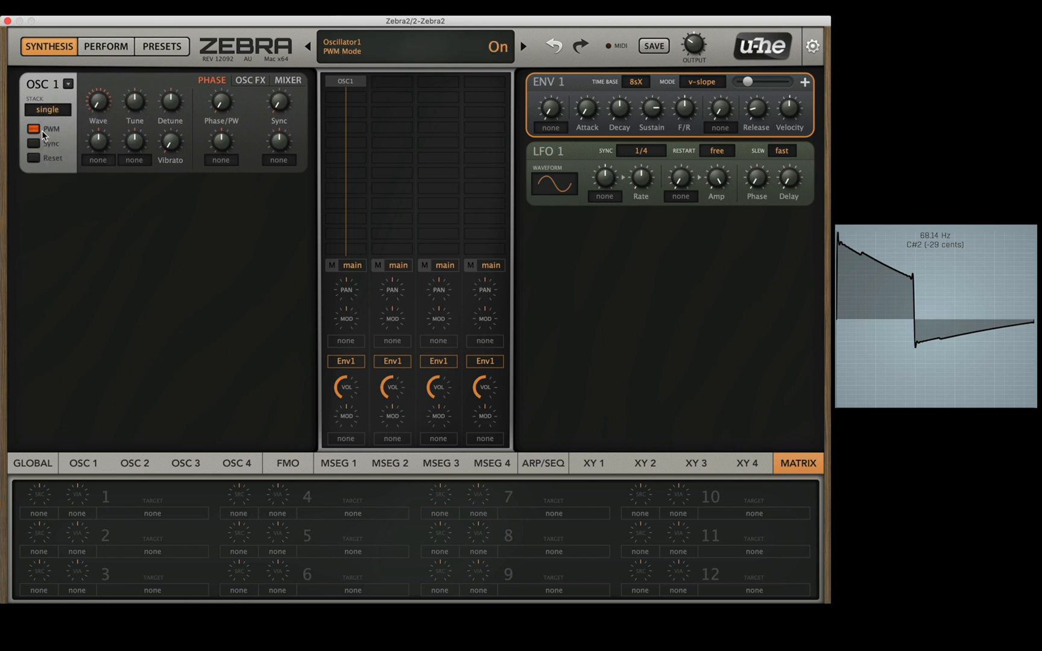
{"action": "left_click", "coordinate": [33, 143]}
{"action": "left_click", "coordinate": [34, 159]}
{"action": "left_click", "coordinate": [34, 158]}
{"action": "left_click", "coordinate": [34, 143]}
{"action": "left_click", "coordinate": [33, 129]}
Step: Show oscillator 1's waveform editor and go over its Wave, Vibrato and Phase/PW controls
{"action": "left_click_drag", "start_coordinate": [102, 106], "coordinate": [98, 162]}
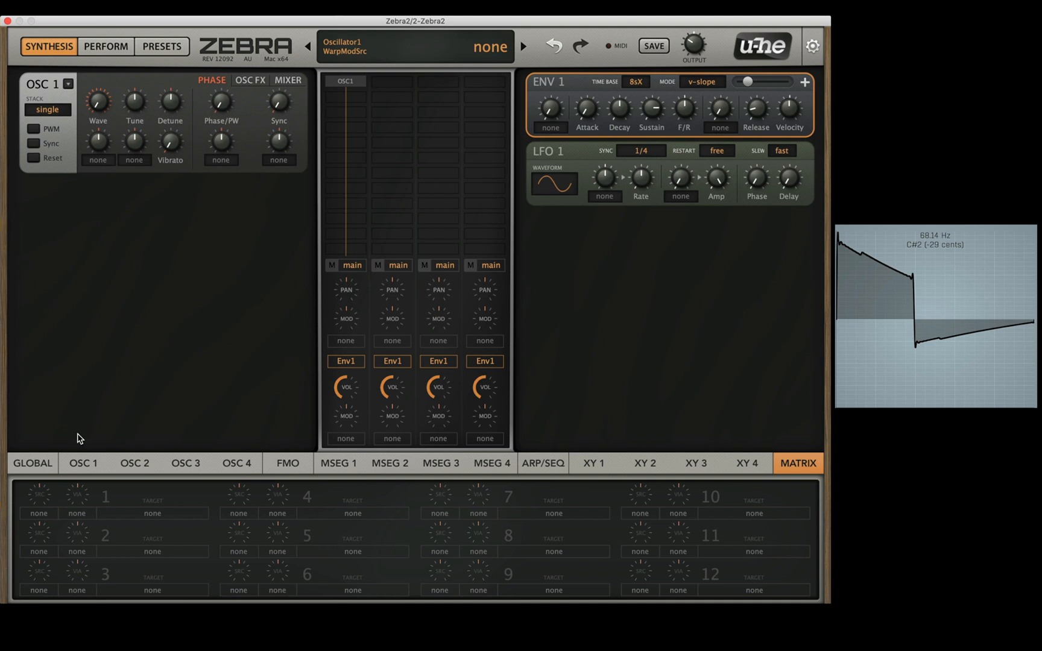
{"action": "left_click", "coordinate": [71, 466]}
{"action": "left_click_drag", "start_coordinate": [100, 101], "coordinate": [118, 125]}
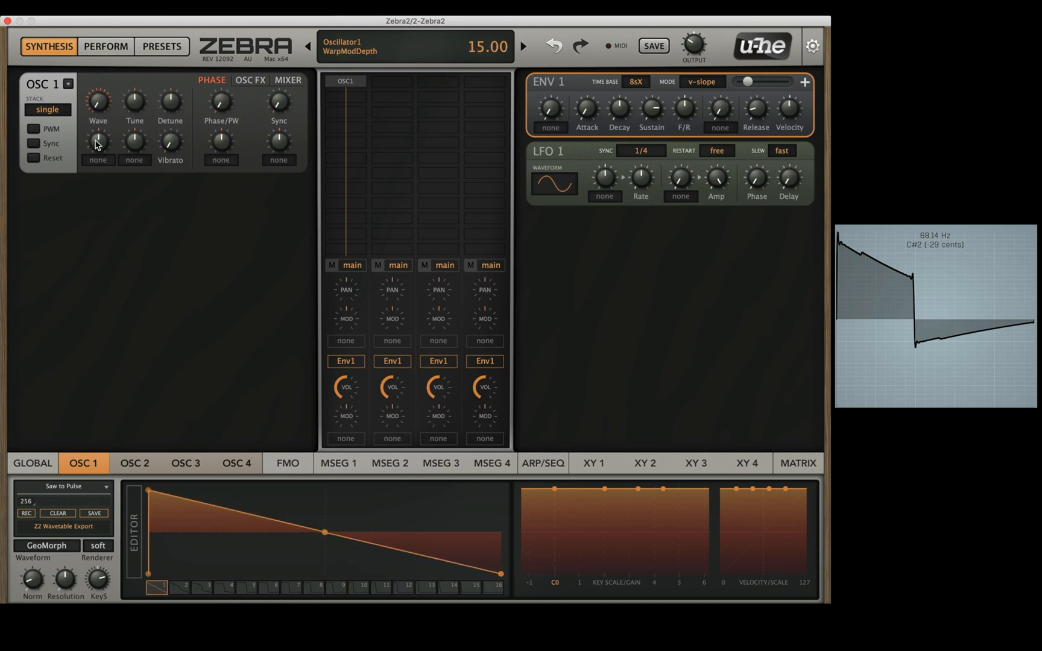
{"action": "left_click_drag", "start_coordinate": [168, 140], "coordinate": [174, 115]}
{"action": "left_click_drag", "start_coordinate": [223, 87], "coordinate": [225, 51]}
Step: Enable Sync on oscillator 1 with the stack set to eleven, and sweep the sync tuning to 36 and back to 0
{"action": "left_click", "coordinate": [33, 143]}
{"action": "left_click", "coordinate": [66, 111]}
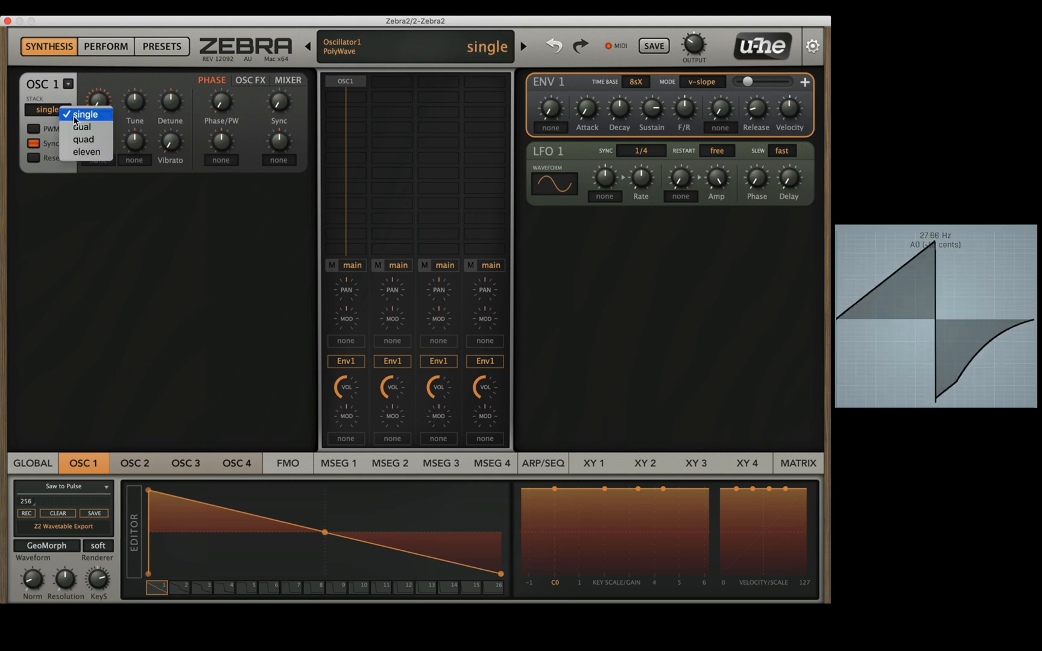
{"action": "left_click", "coordinate": [82, 154]}
{"action": "left_click_drag", "start_coordinate": [277, 100], "coordinate": [282, 48]}
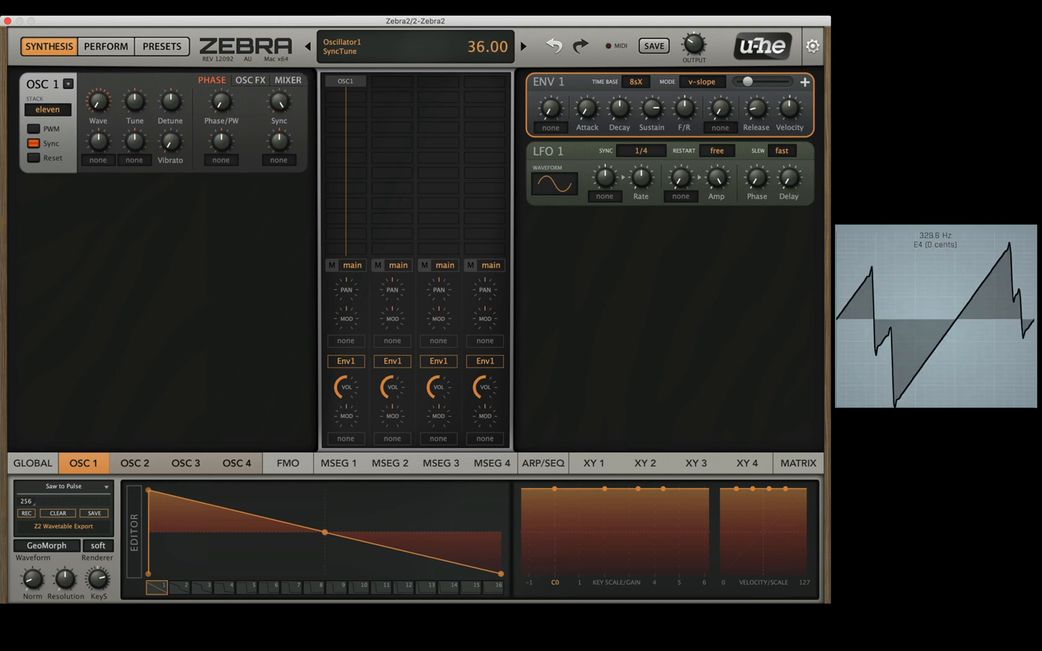
{"action": "left_click_drag", "start_coordinate": [279, 100], "coordinate": [296, 279]}
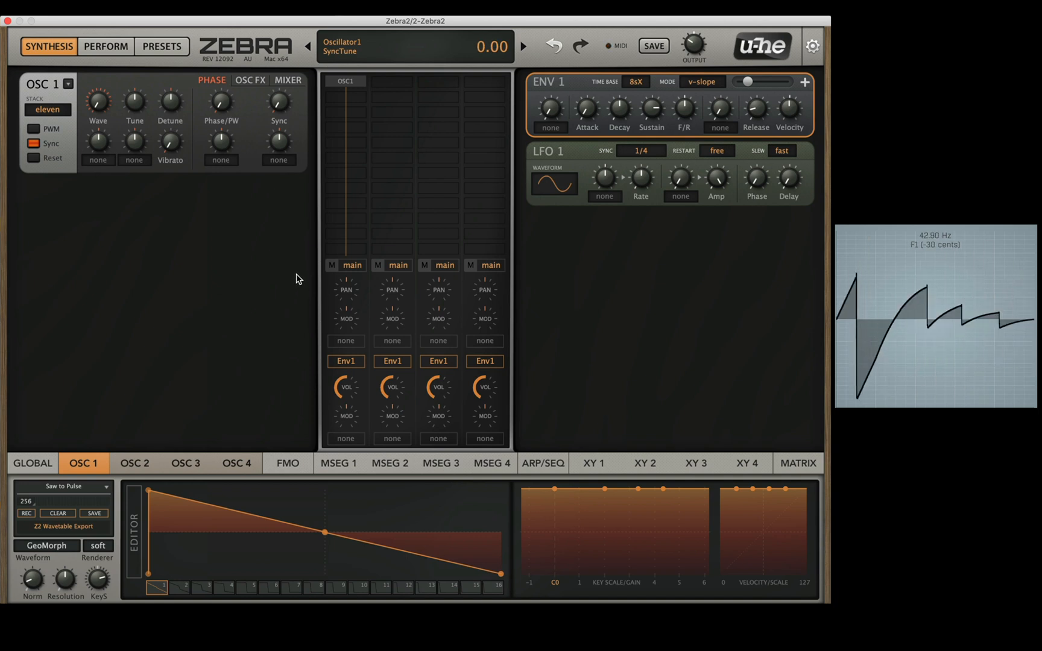
Step: Load the Symmetry effect into oscillator 1's first spectral effect slot and sweep its amount to -100
{"action": "left_click", "coordinate": [252, 81]}
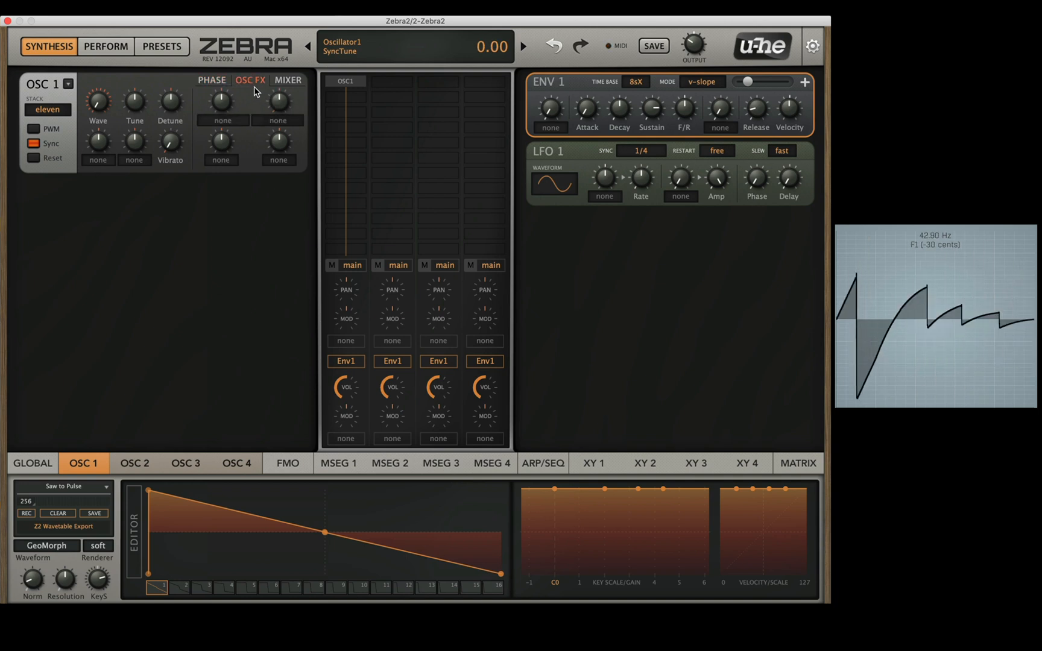
{"action": "left_click", "coordinate": [223, 121]}
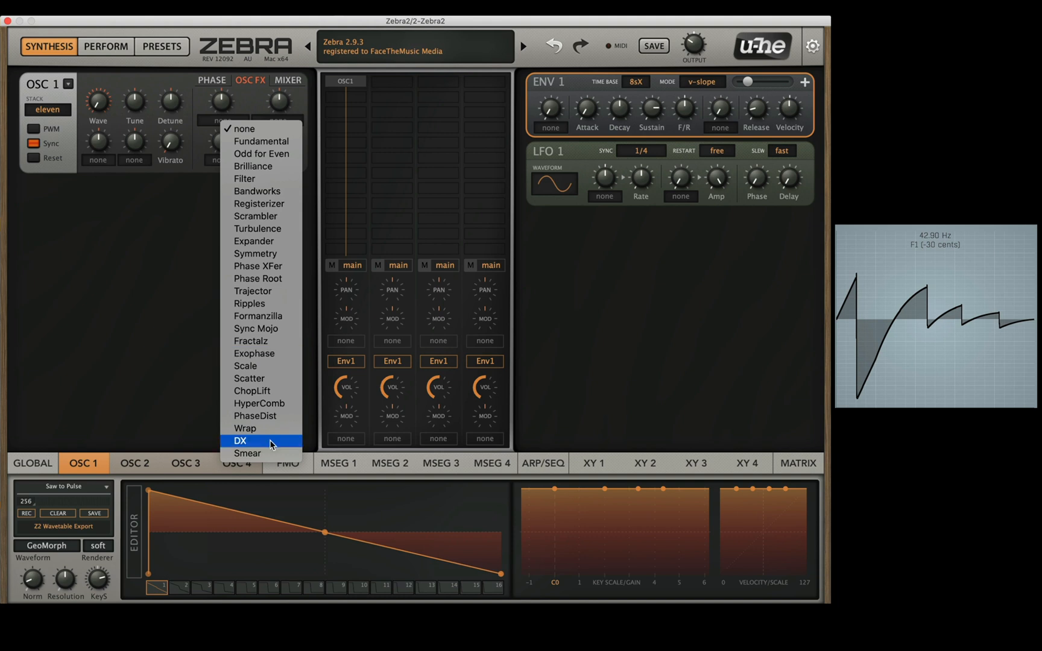
{"action": "left_click", "coordinate": [282, 258]}
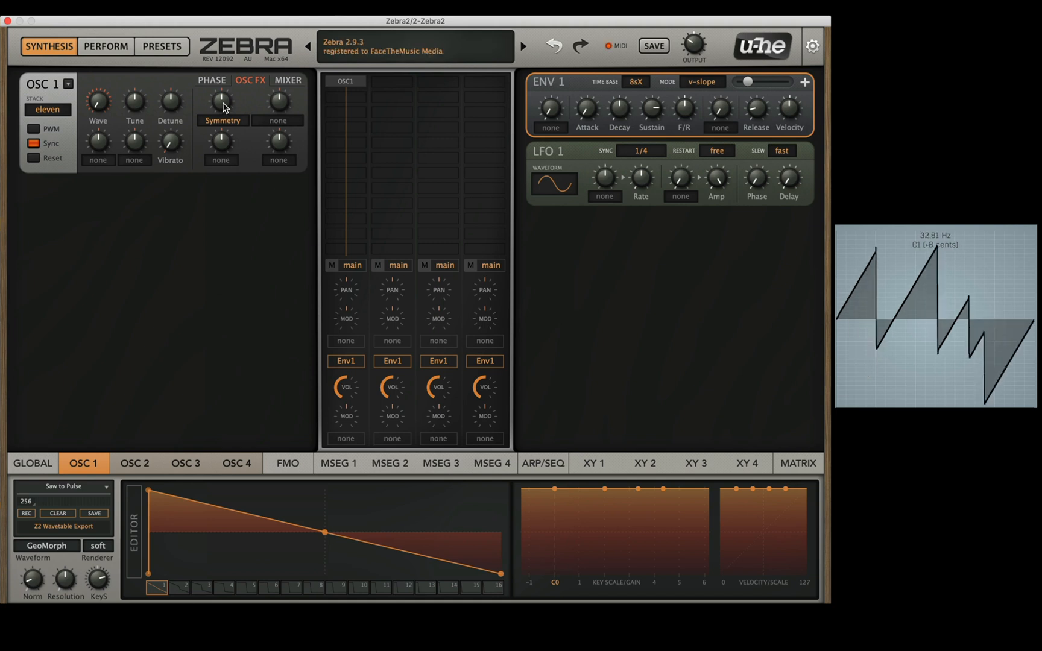
{"action": "left_click_drag", "start_coordinate": [220, 106], "coordinate": [240, 232]}
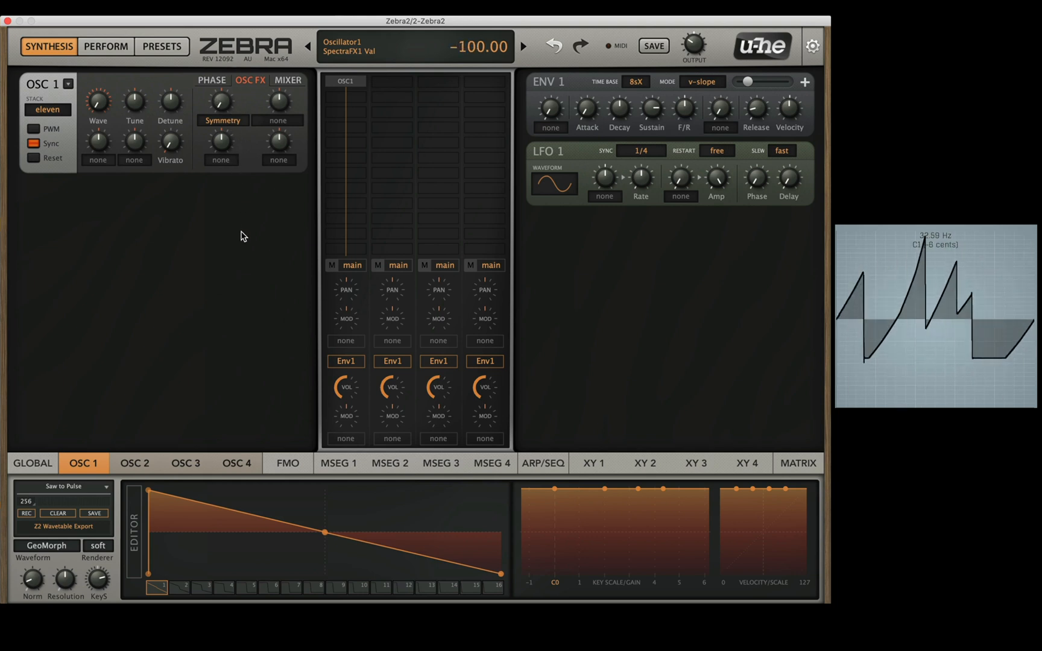
Step: Switch oscillator 1's first spectral effect to Scrambler and sweep its amount up to 90 and back down into negative values
{"action": "left_click", "coordinate": [223, 120]}
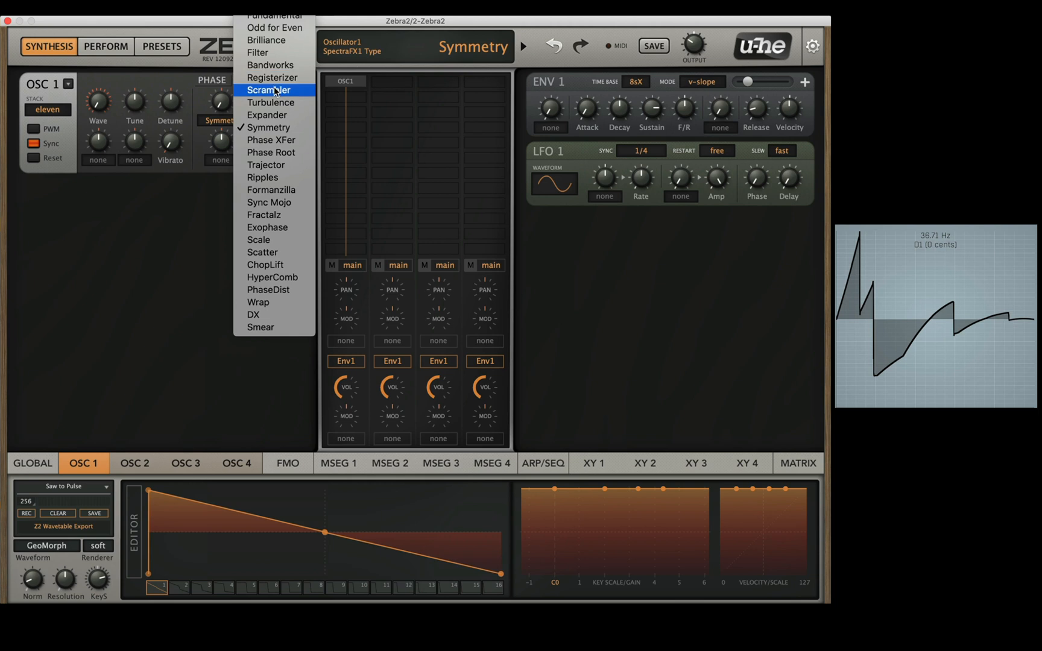
{"action": "left_click", "coordinate": [270, 91]}
{"action": "scroll", "coordinate": [224, 102], "scroll_direction": "up", "scroll_amount": 10}
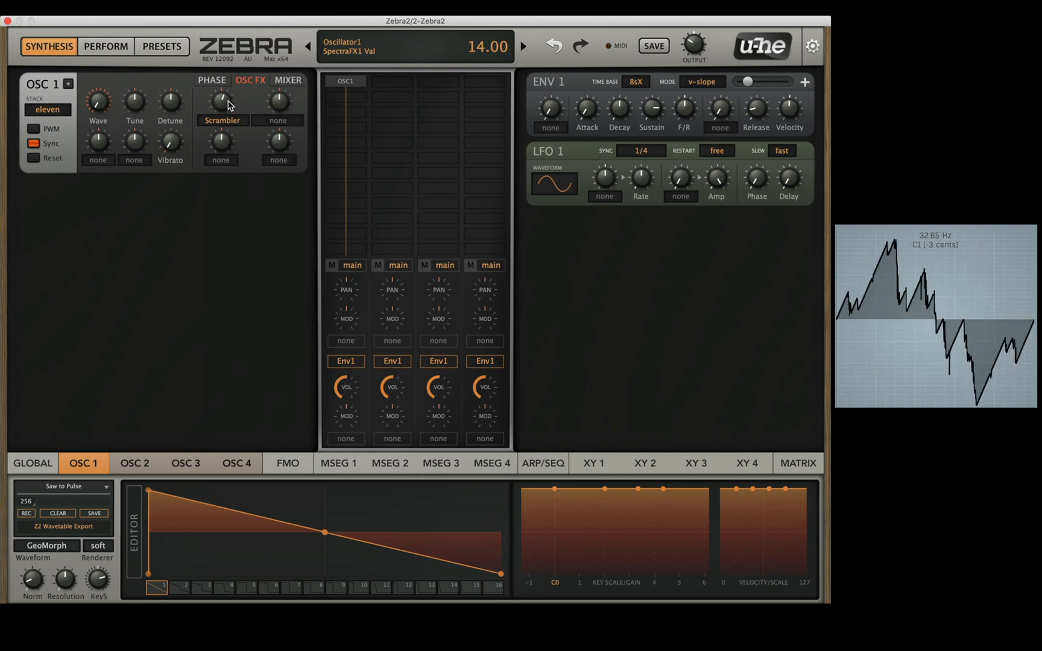
{"action": "scroll", "coordinate": [230, 103], "scroll_direction": "up", "scroll_amount": 13}
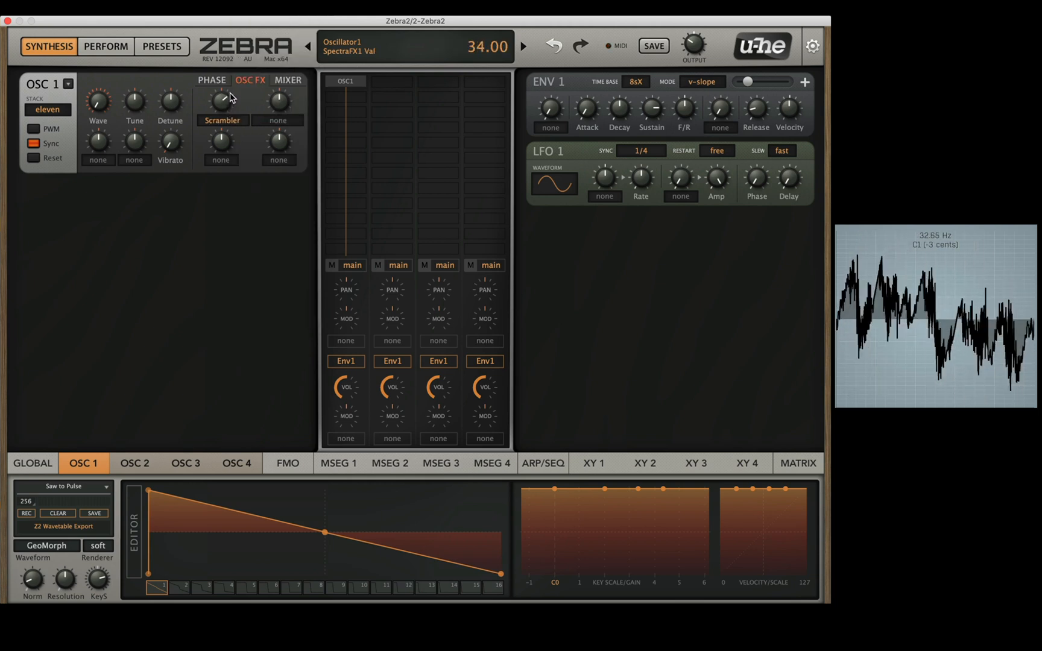
{"action": "scroll", "coordinate": [232, 93], "scroll_direction": "up", "scroll_amount": 20}
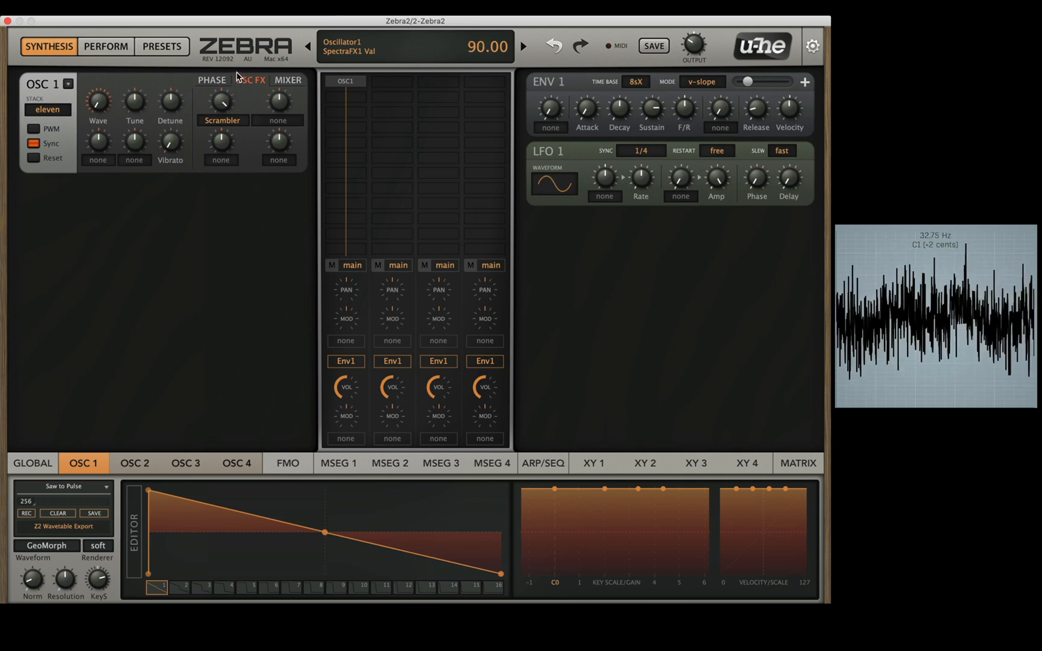
{"action": "scroll", "coordinate": [234, 90], "scroll_direction": "down", "scroll_amount": 20}
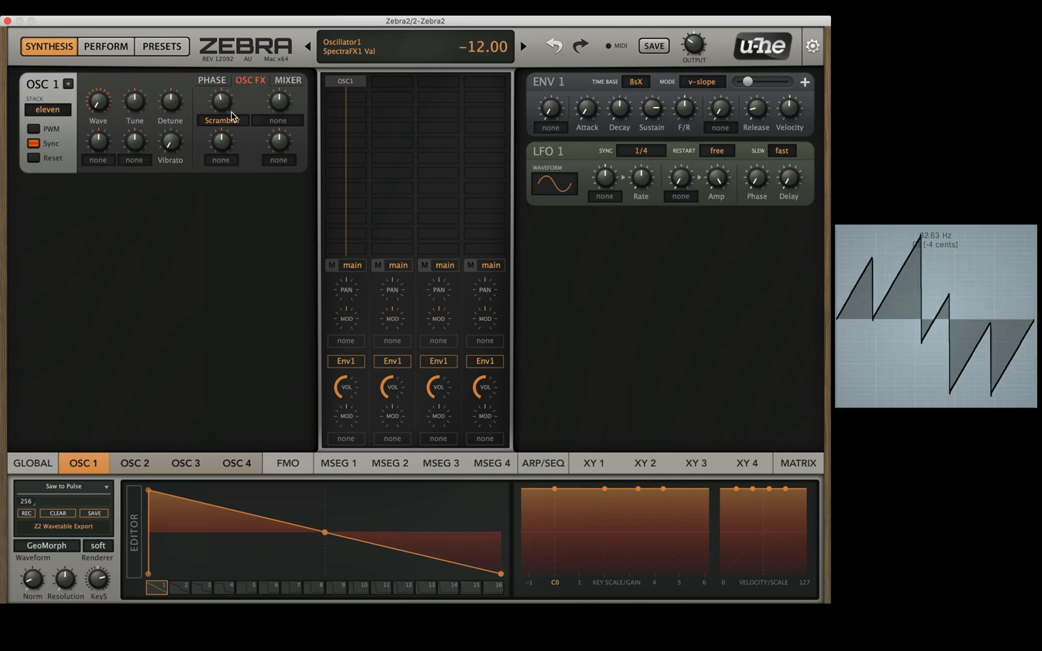
{"action": "scroll", "coordinate": [231, 130], "scroll_direction": "down", "scroll_amount": 20}
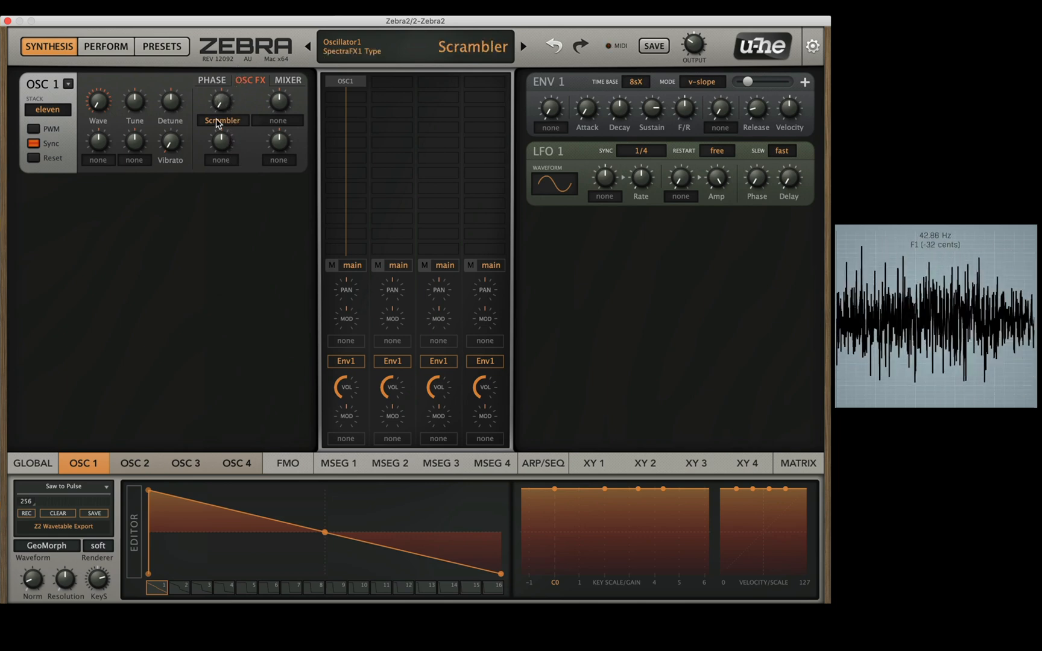
Step: Audition the Registerizer and Bandworks effects in oscillator 1's first spectral effect slot, varying the amount of each
{"action": "left_click", "coordinate": [219, 122]}
{"action": "left_click", "coordinate": [259, 111]}
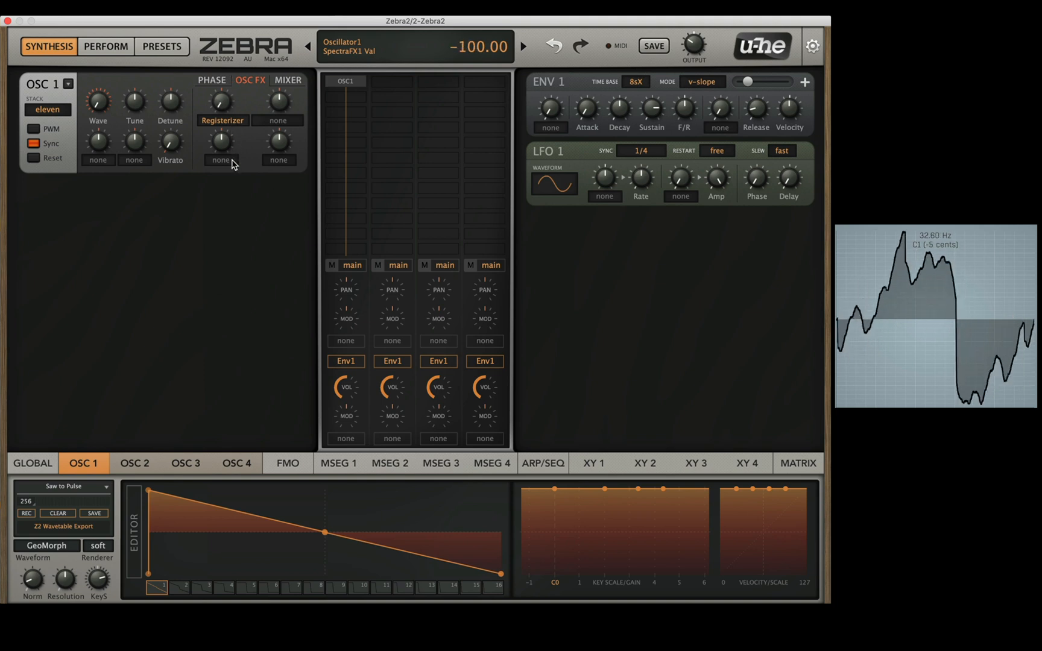
{"action": "left_click", "coordinate": [230, 120]}
{"action": "left_click", "coordinate": [228, 111]}
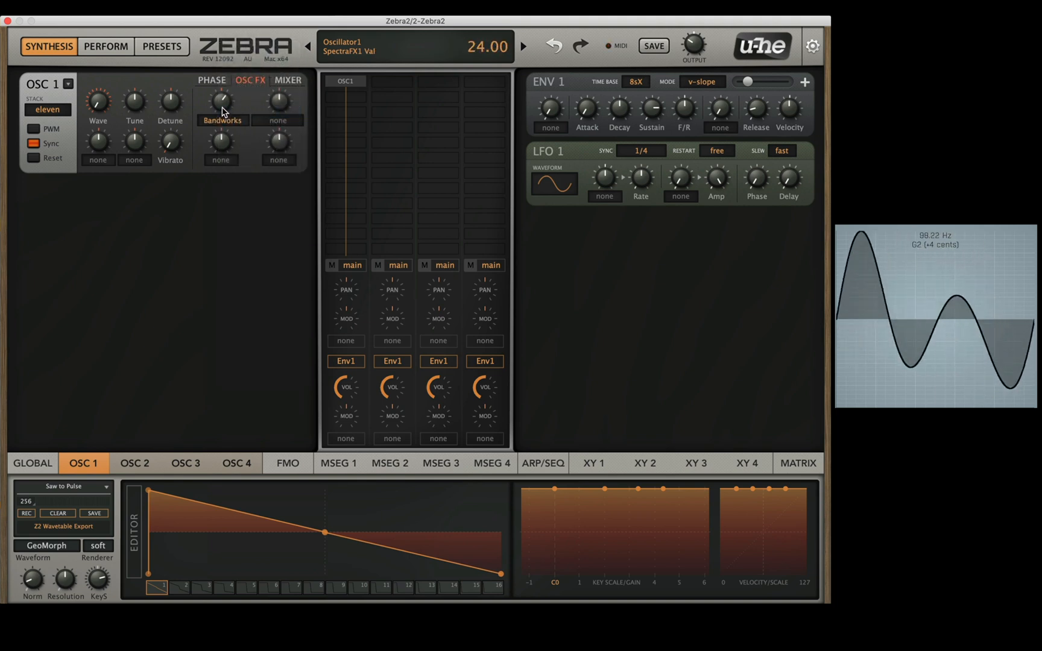
{"action": "mouse_move", "coordinate": [221, 107]}
{"action": "left_mouse_down"}
{"action": "mouse_move", "coordinate": [231, 149]}
{"action": "mouse_move", "coordinate": [229, 90]}
{"action": "left_mouse_up"}
Step: Switch oscillator 1's first spectral effect to Brilliance and sweep its amount from 98 down to -100
{"action": "left_click", "coordinate": [227, 123]}
{"action": "left_click", "coordinate": [232, 103]}
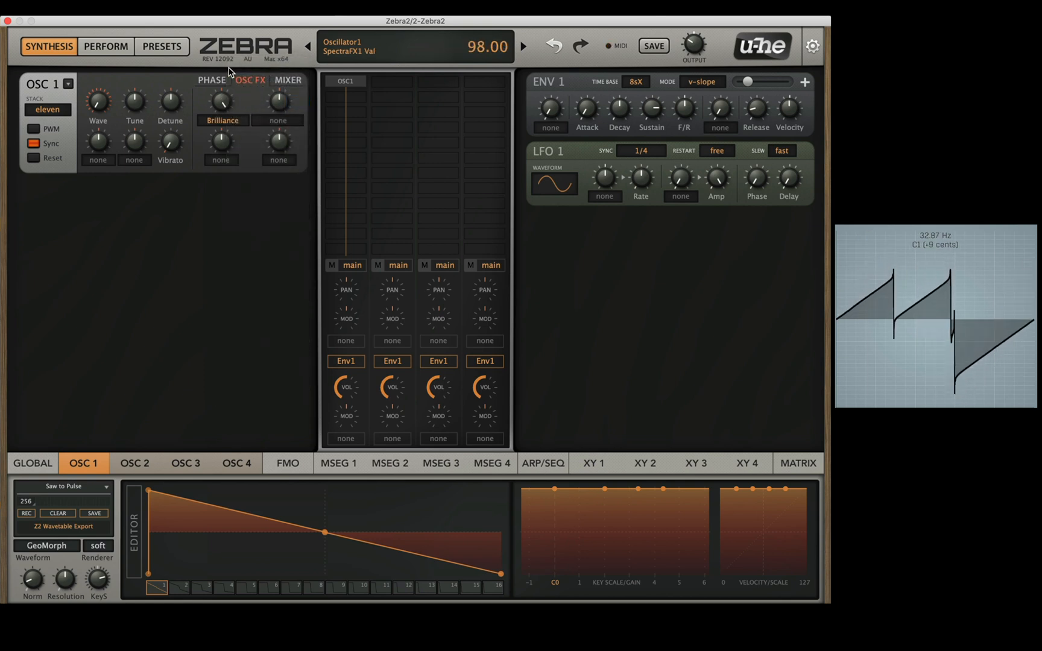
{"action": "left_click_drag", "start_coordinate": [225, 49], "coordinate": [226, 157]}
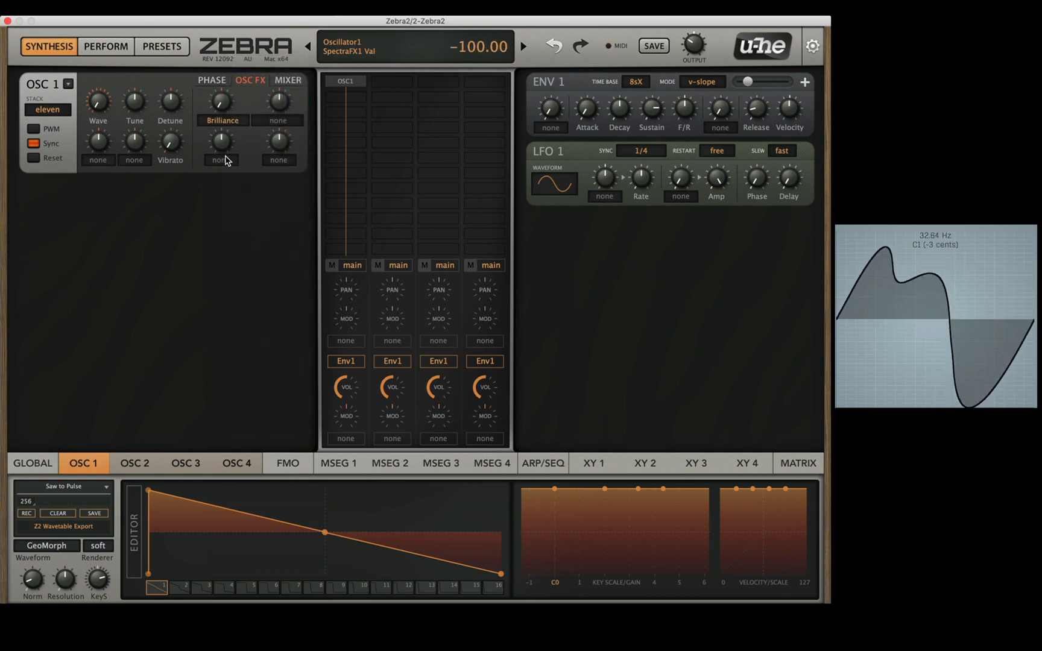
Step: Switch oscillator 1's first spectral effect to Odd for Even and sweep its amount up to 100 and back down
{"action": "left_click", "coordinate": [223, 123]}
{"action": "left_click", "coordinate": [231, 113]}
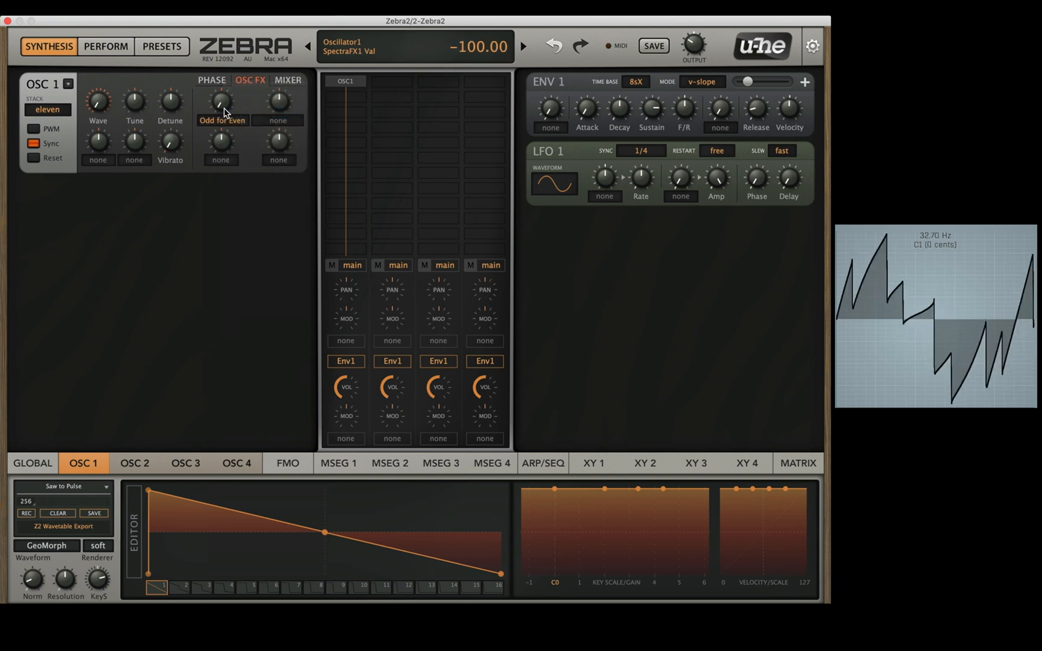
{"action": "left_click_drag", "start_coordinate": [223, 101], "coordinate": [225, 60]}
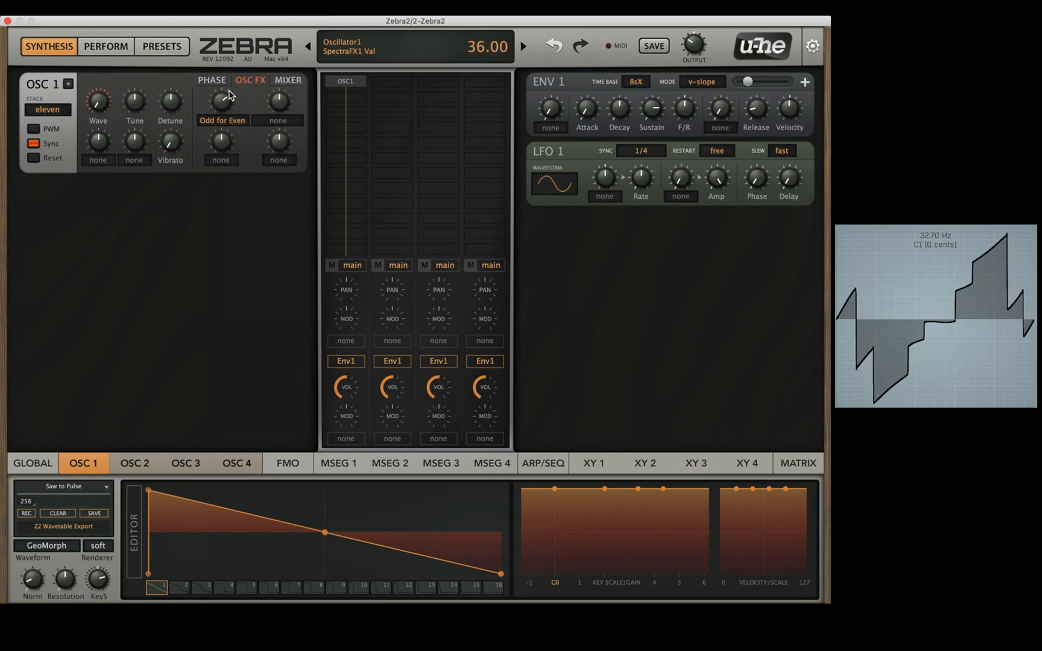
{"action": "left_click_drag", "start_coordinate": [224, 104], "coordinate": [231, 46]}
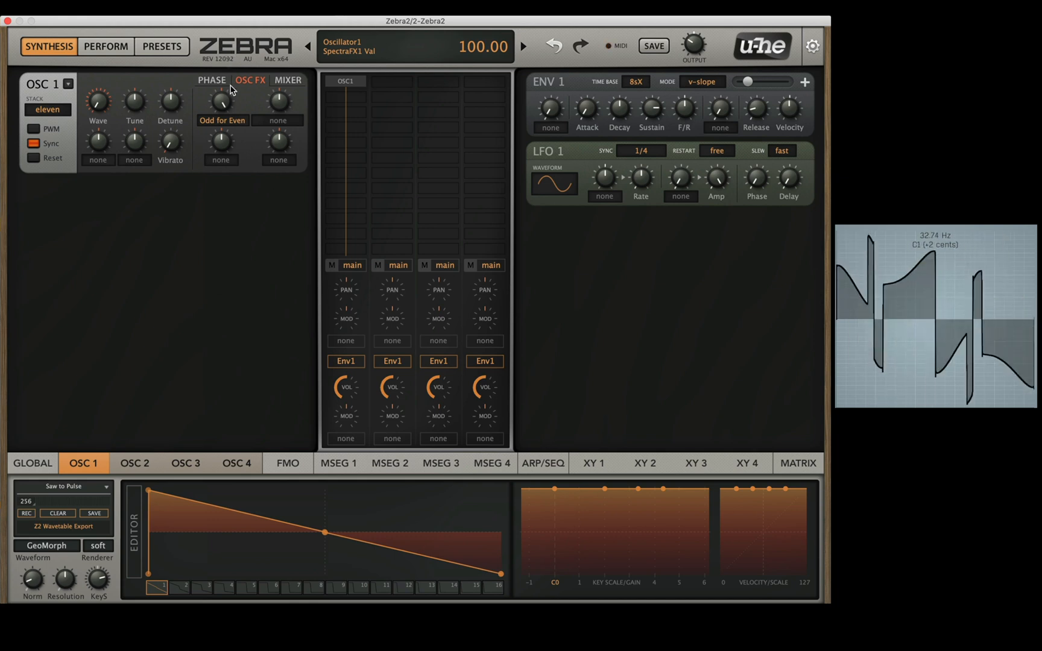
{"action": "left_click_drag", "start_coordinate": [224, 100], "coordinate": [224, 138]}
Step: Switch oscillator 1's first spectral effect to Fundamental and lower its amount to -100
{"action": "left_click", "coordinate": [224, 124]}
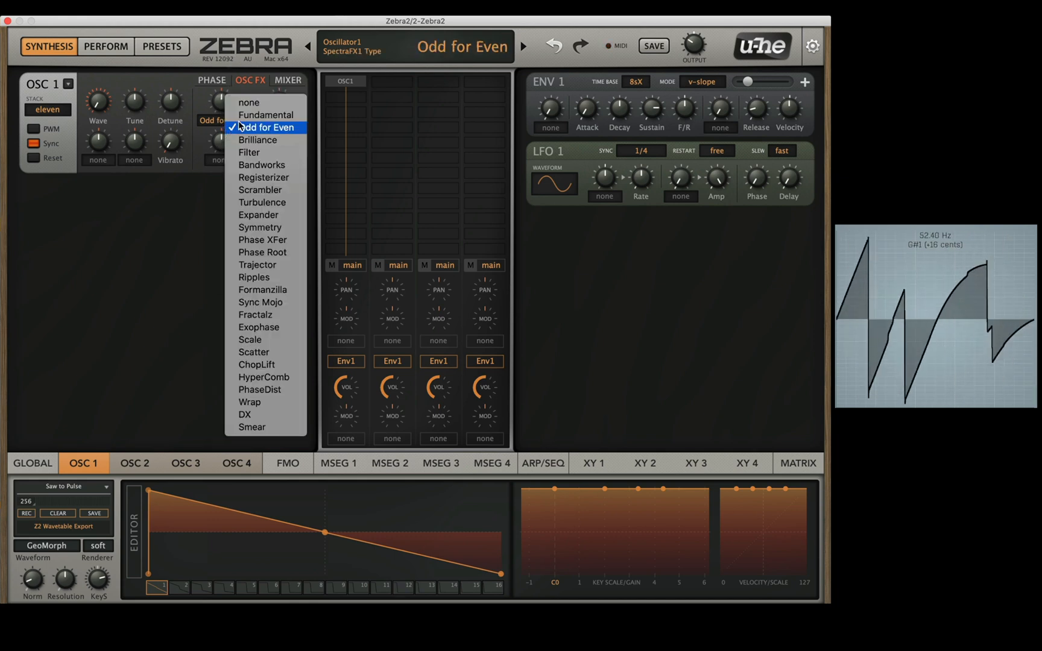
{"action": "left_click", "coordinate": [253, 114]}
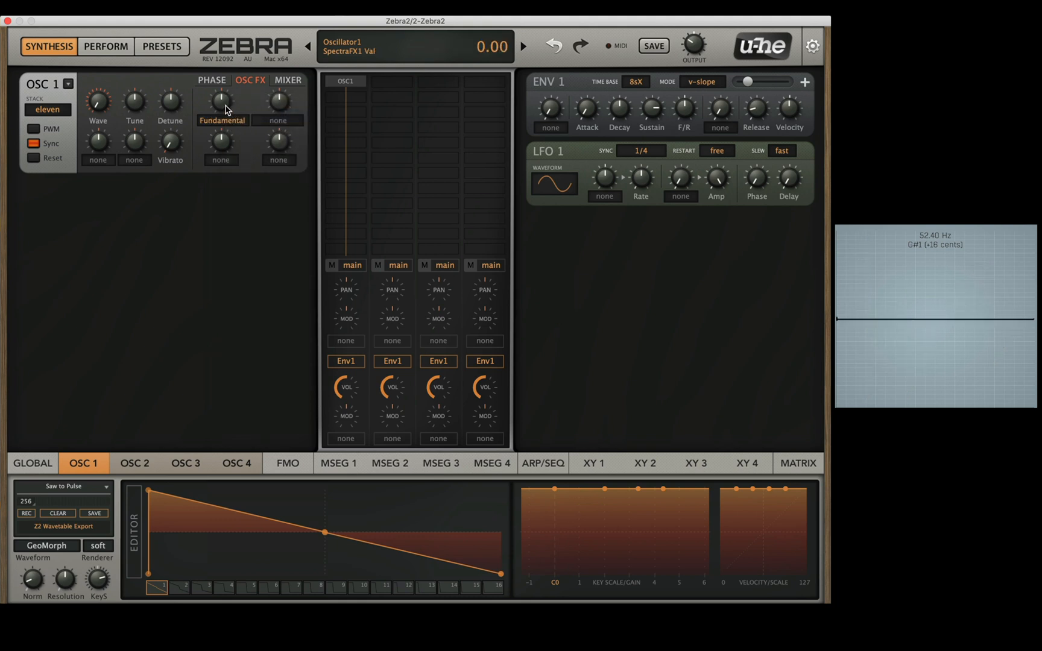
{"action": "left_click_drag", "start_coordinate": [227, 110], "coordinate": [251, 217]}
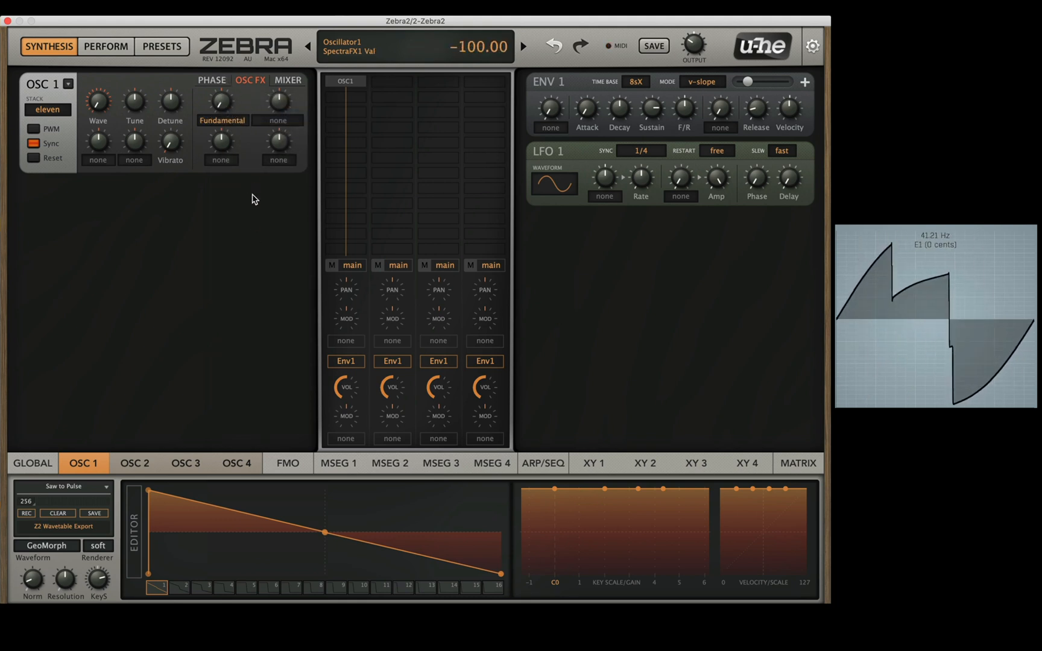
Step: Switch oscillator 1's first spectral effect to Expander and vary its amount
{"action": "left_click", "coordinate": [224, 122]}
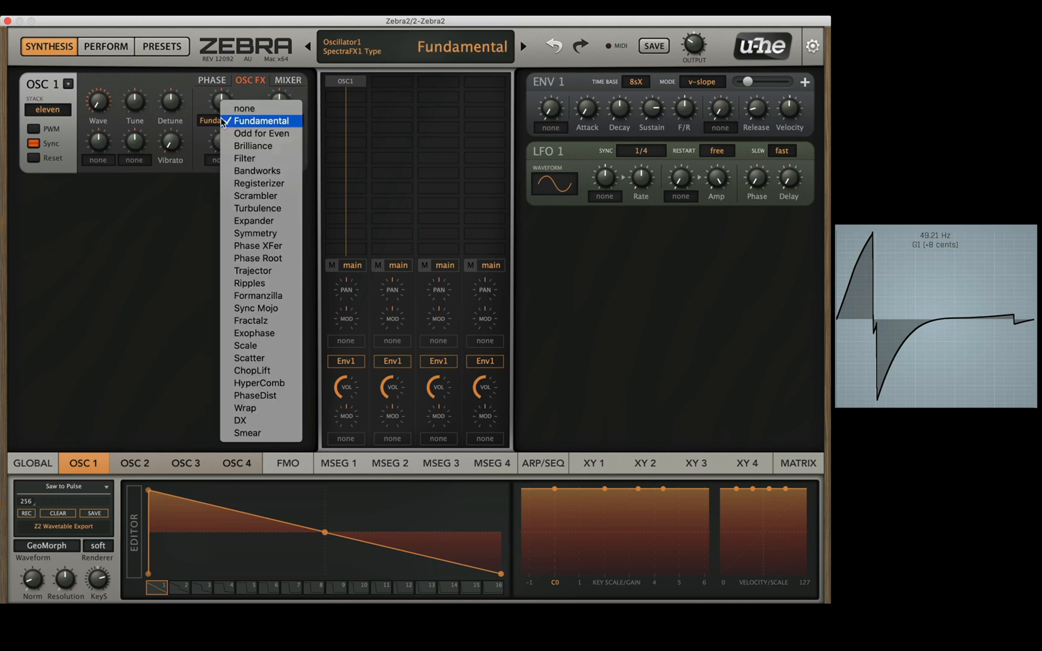
{"action": "left_click", "coordinate": [268, 221]}
{"action": "mouse_move", "coordinate": [222, 101]}
{"action": "left_mouse_down"}
{"action": "mouse_move", "coordinate": [218, 71]}
{"action": "mouse_move", "coordinate": [239, 233]}
{"action": "mouse_move", "coordinate": [231, 34]}
{"action": "mouse_move", "coordinate": [218, 104]}
{"action": "left_mouse_up"}
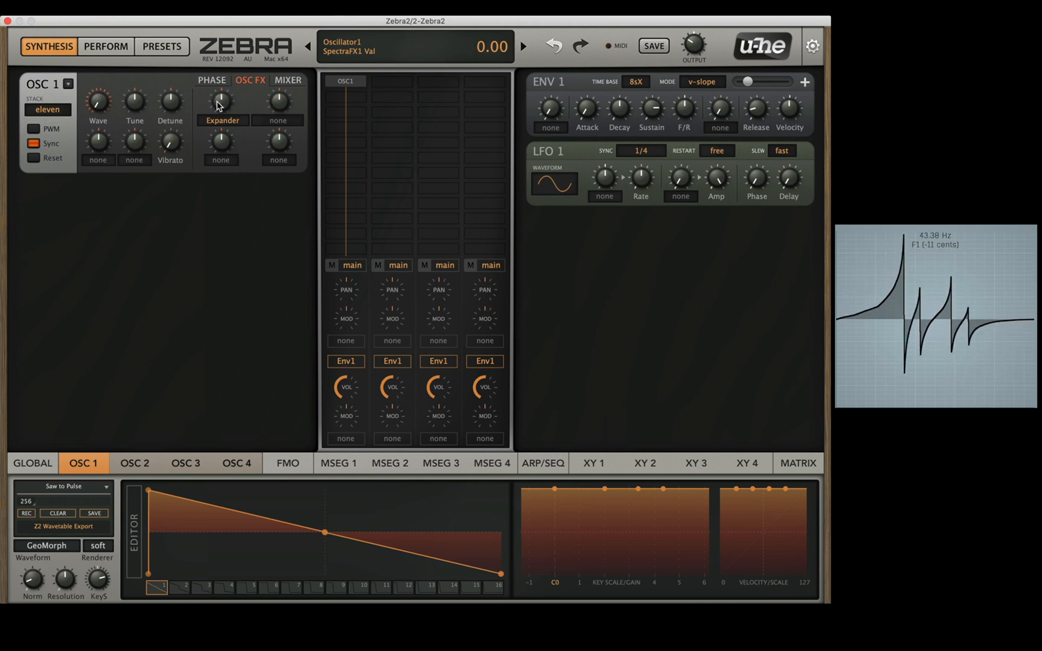
Step: Look over oscillator 1's mixer controls for pan, volume and width, and return to its phase controls
{"action": "left_click", "coordinate": [280, 82]}
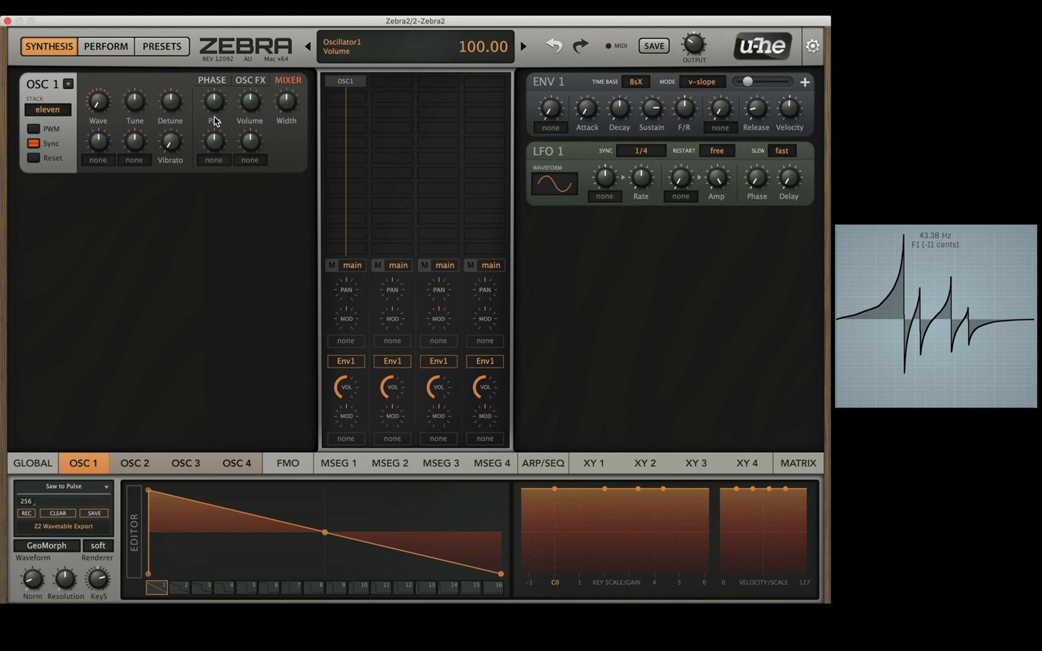
{"action": "left_click_drag", "start_coordinate": [286, 115], "coordinate": [283, 126]}
{"action": "left_click", "coordinate": [212, 80]}
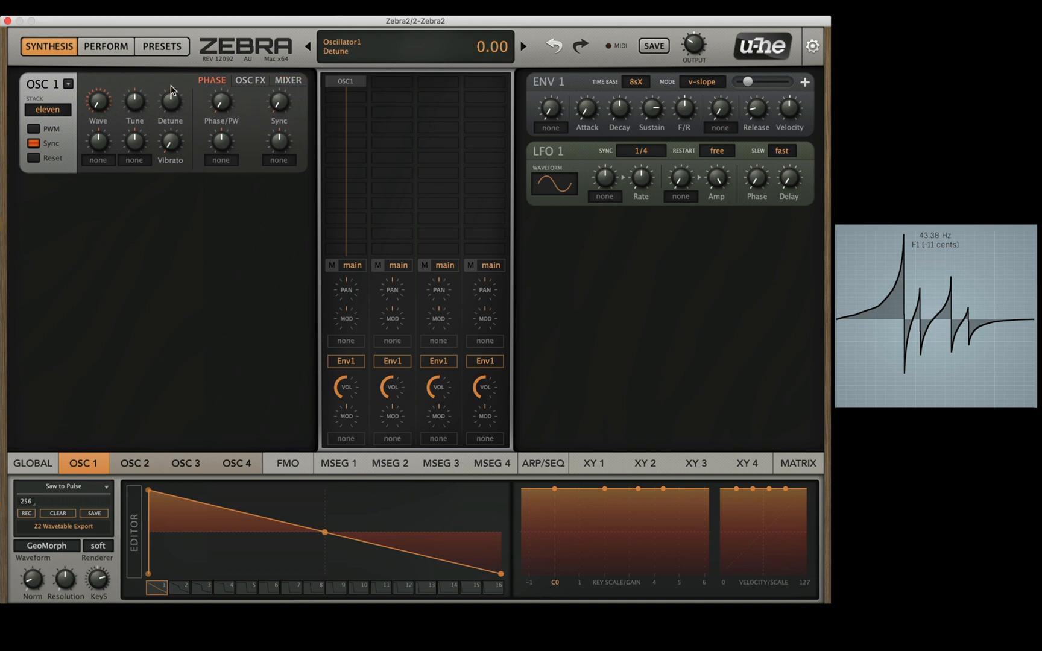
Step: Set oscillator 1's stack to dual and raise its detune to 30.60
{"action": "left_click", "coordinate": [40, 111]}
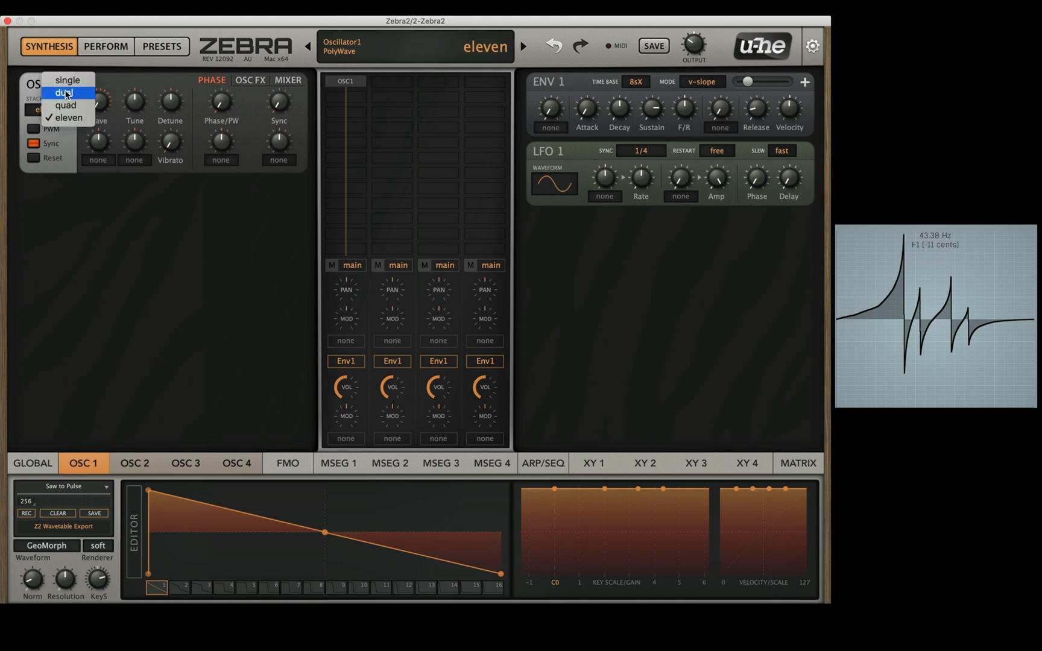
{"action": "left_click", "coordinate": [65, 93]}
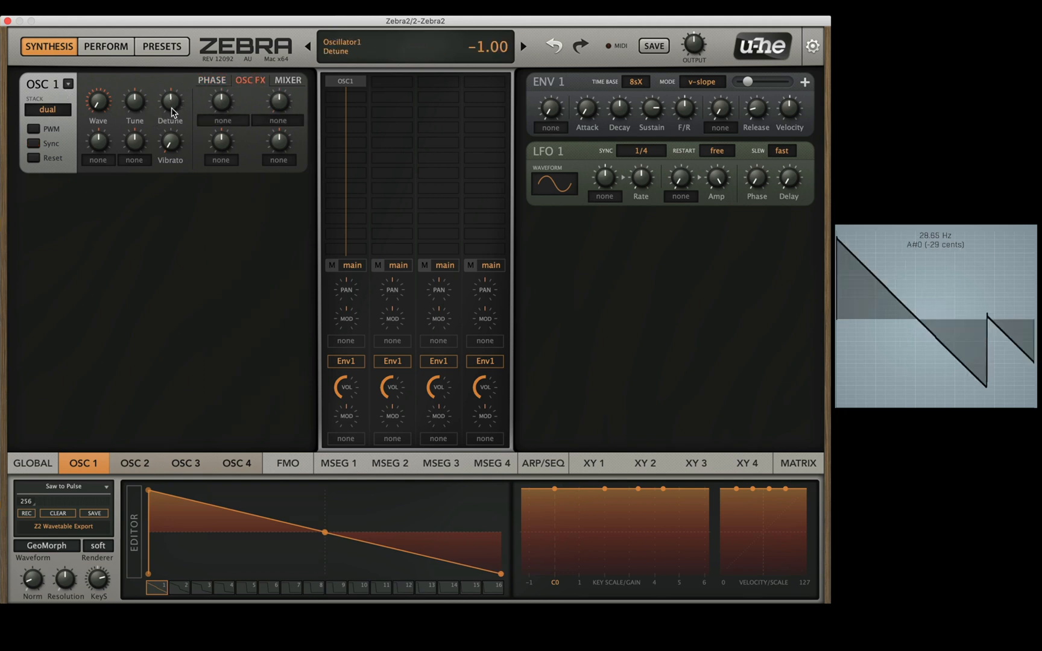
{"action": "left_click_drag", "start_coordinate": [172, 107], "coordinate": [166, 101]}
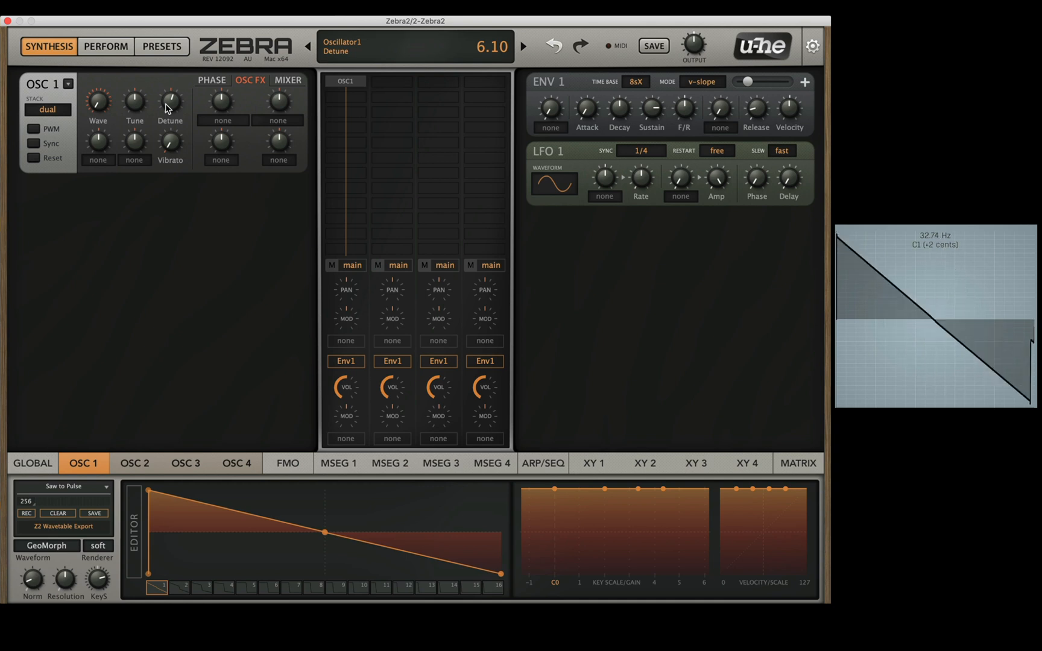
{"action": "left_click_drag", "start_coordinate": [167, 108], "coordinate": [177, 93]}
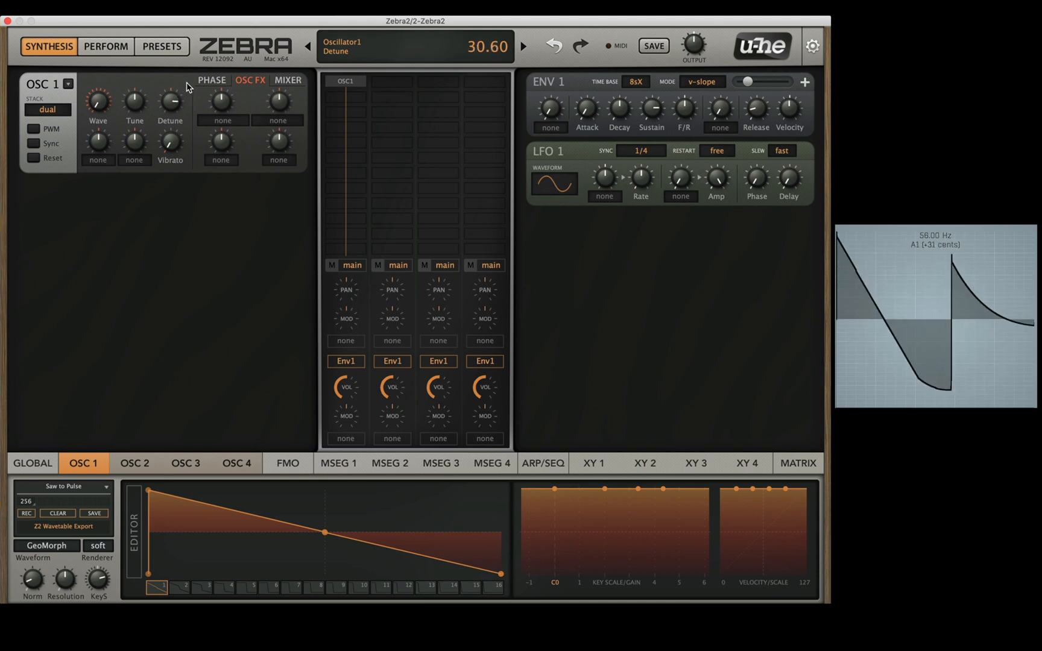
Step: Set oscillator 1's stack to quad and adjust its detune to 20.50
{"action": "left_click", "coordinate": [47, 109]}
{"action": "left_click", "coordinate": [46, 97]}
{"action": "left_click", "coordinate": [57, 116]}
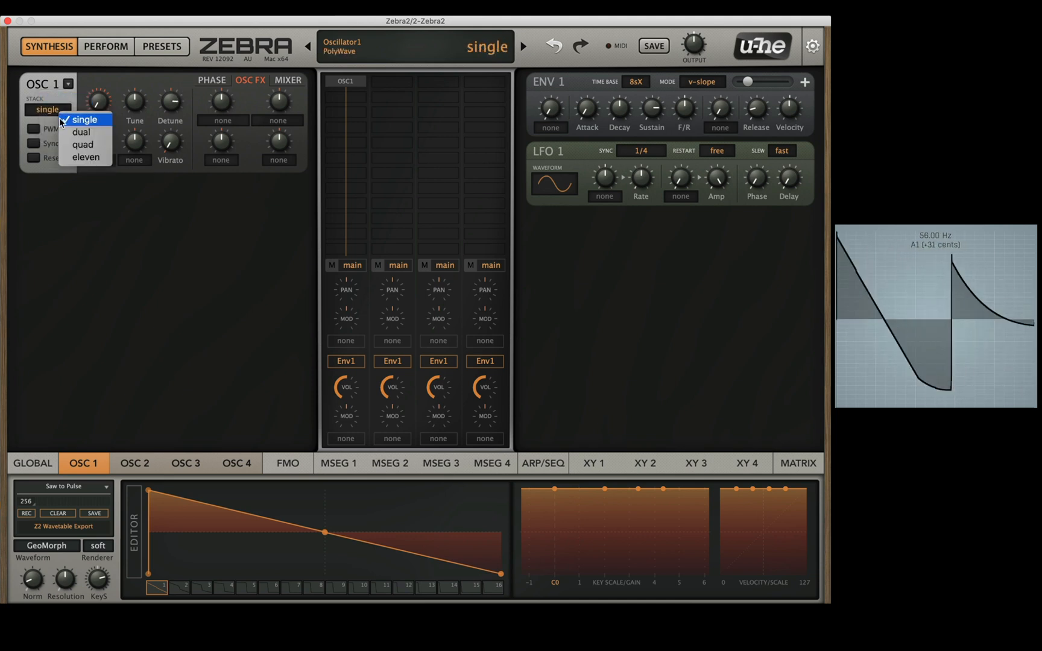
{"action": "left_click", "coordinate": [78, 143]}
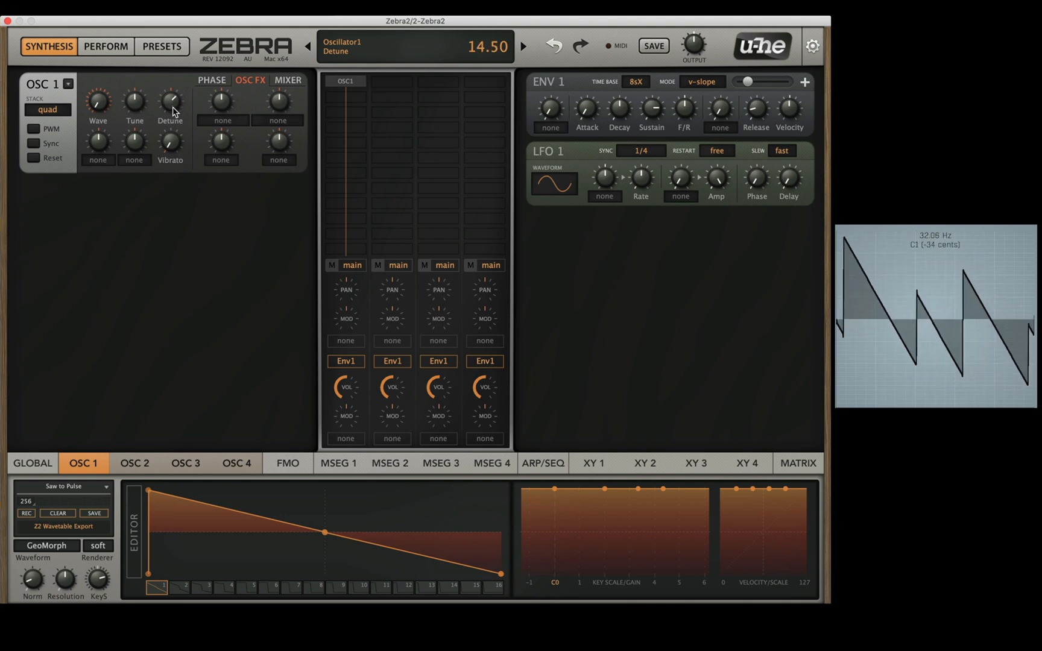
{"action": "scroll", "coordinate": [172, 107], "scroll_direction": "up", "scroll_amount": 3}
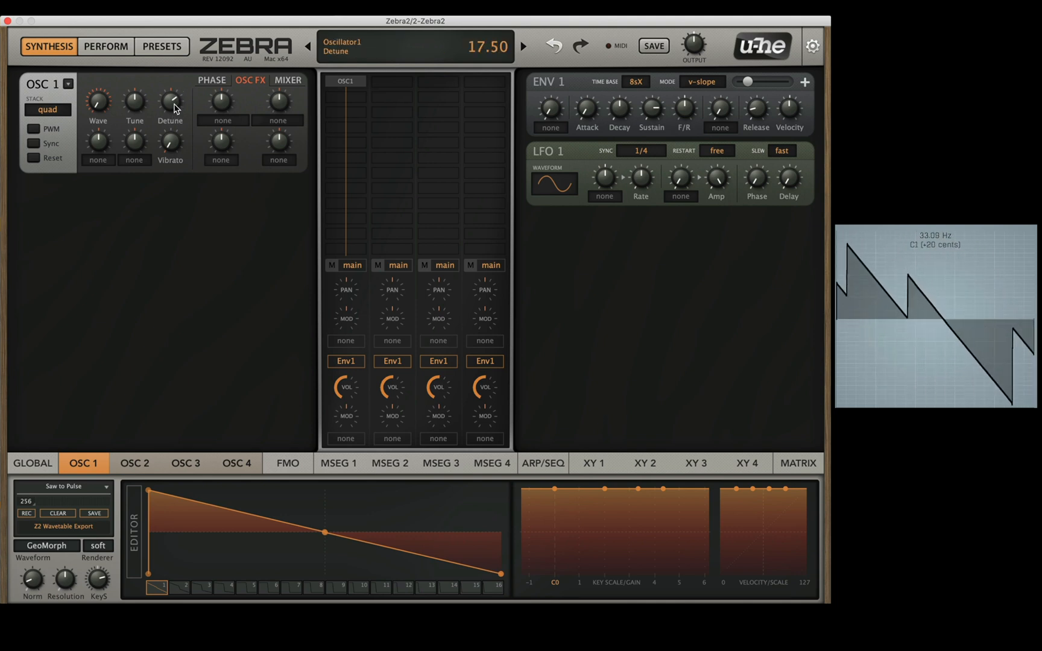
{"action": "scroll", "coordinate": [175, 108], "scroll_direction": "up", "scroll_amount": 3}
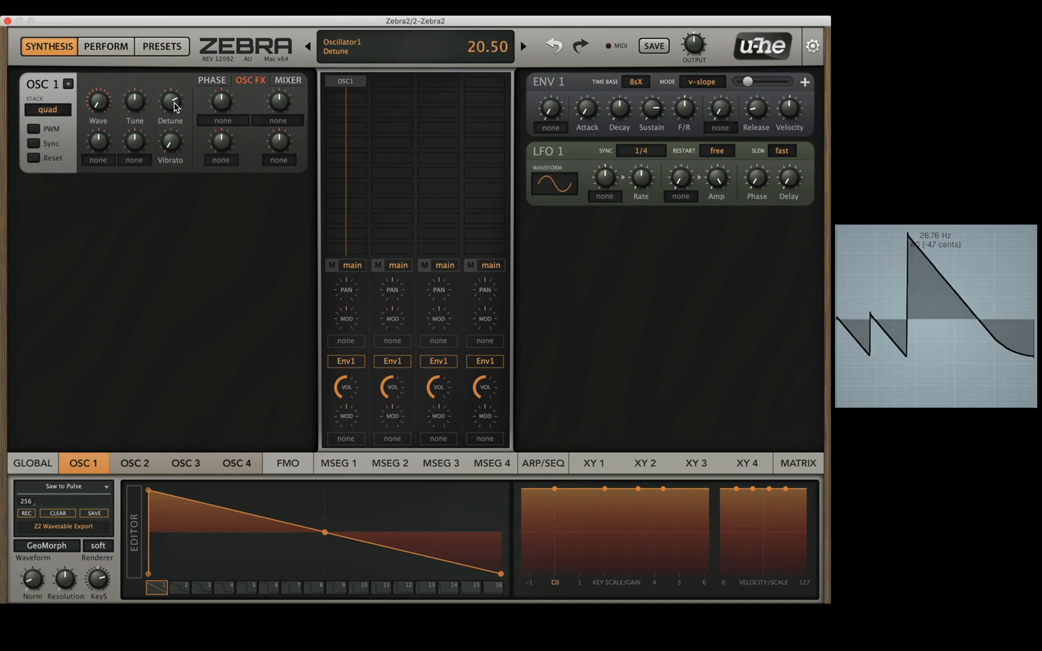
Step: Set oscillator 1's stack to dual
{"action": "left_click", "coordinate": [88, 94]}
{"action": "left_click", "coordinate": [47, 109]}
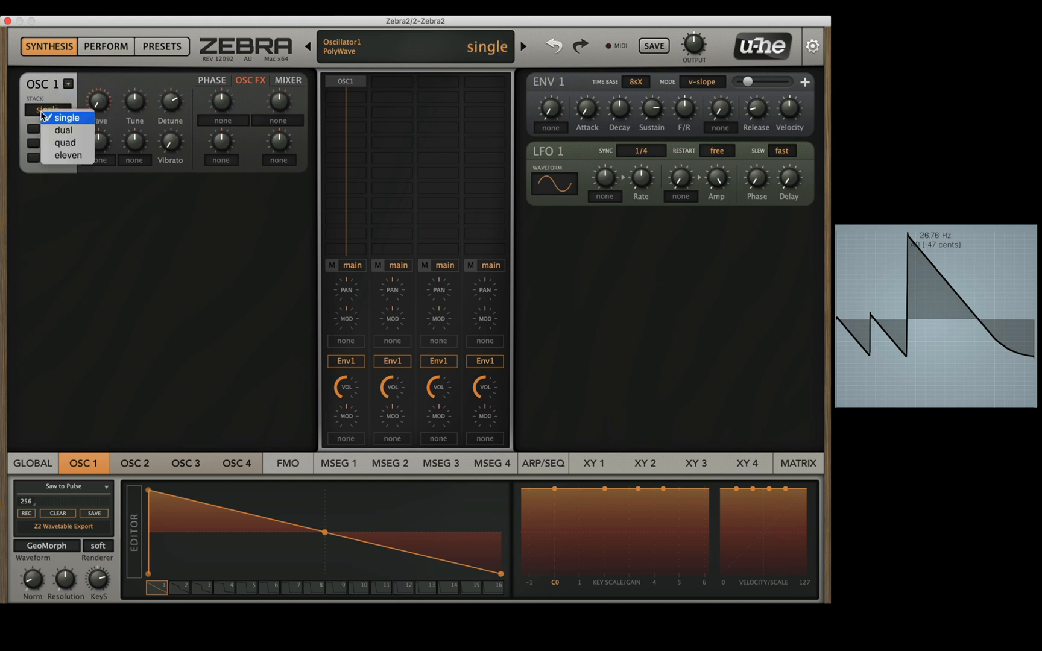
{"action": "left_click", "coordinate": [55, 130]}
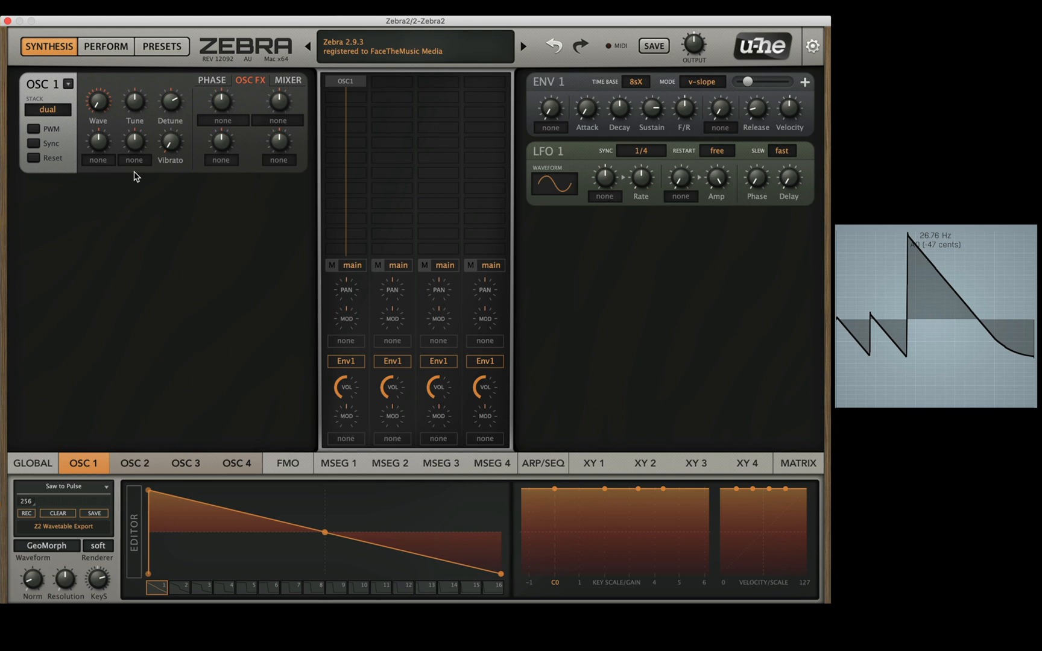
{"action": "mouse_move", "coordinate": [81, 122]}
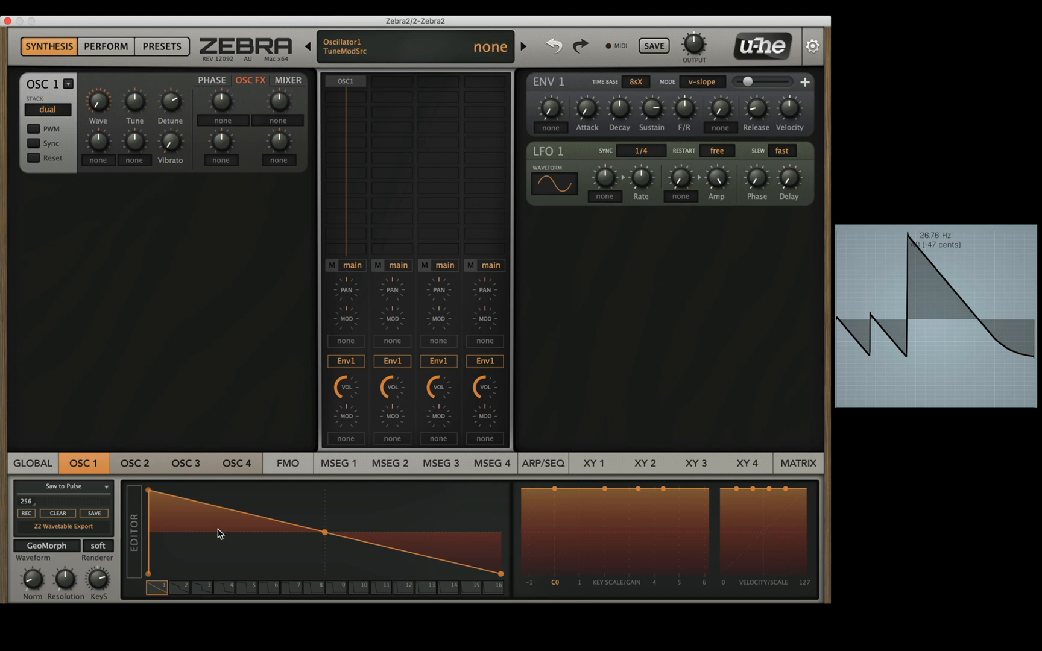
Step: Assign Lfo1 as the modulation source for oscillator 1's wave and adjust the modulation depth
{"action": "mouse_move", "coordinate": [99, 152]}
{"action": "left_click", "coordinate": [104, 158]}
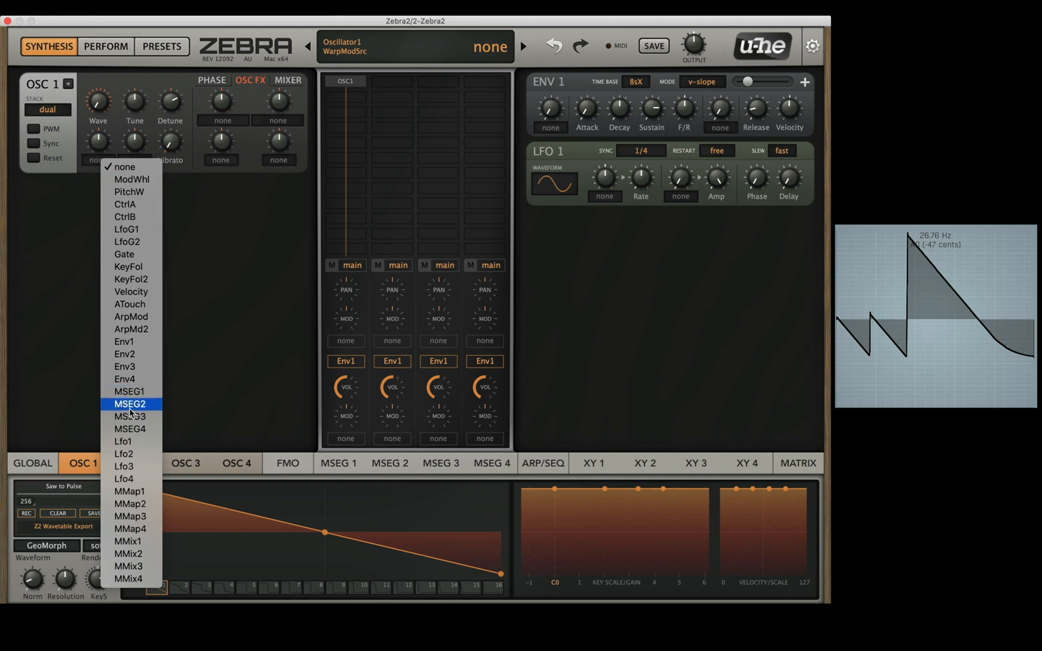
{"action": "left_click", "coordinate": [128, 444]}
{"action": "left_click_drag", "start_coordinate": [99, 147], "coordinate": [98, 196]}
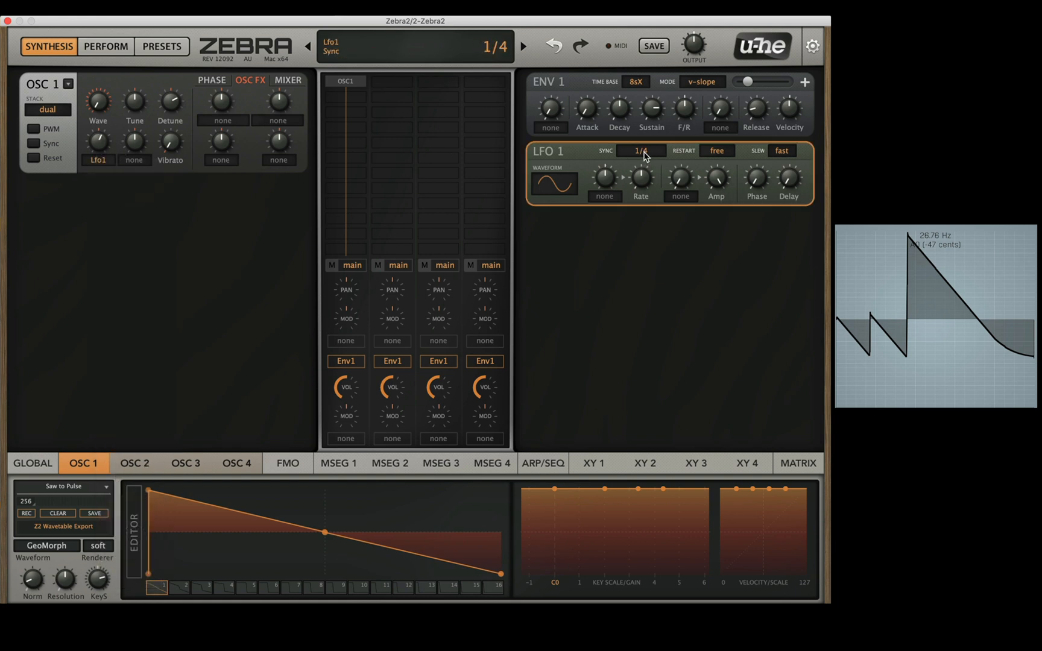
Step: Set LFO 1's sync to 1/2 and look at its restart options, keeping free
{"action": "left_click", "coordinate": [643, 155]}
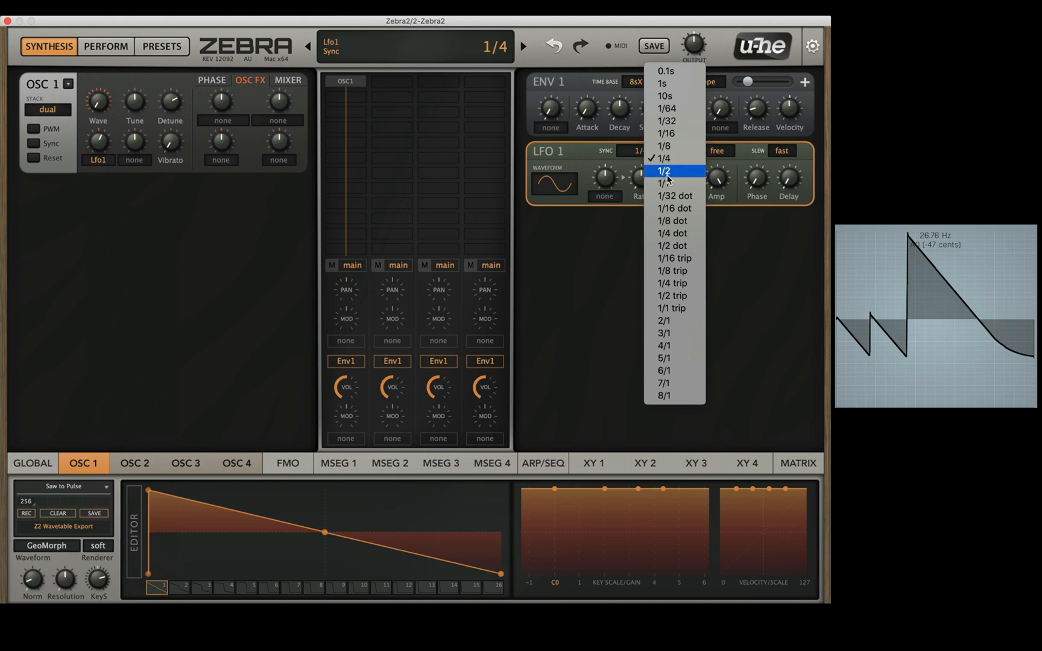
{"action": "left_click", "coordinate": [663, 172]}
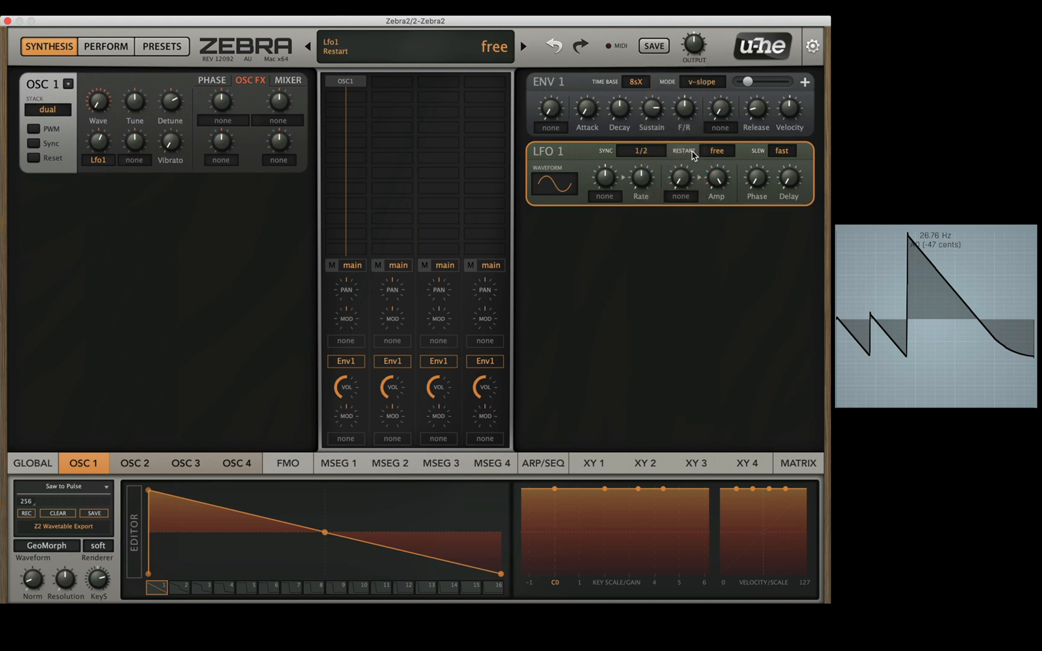
{"action": "left_click", "coordinate": [716, 153]}
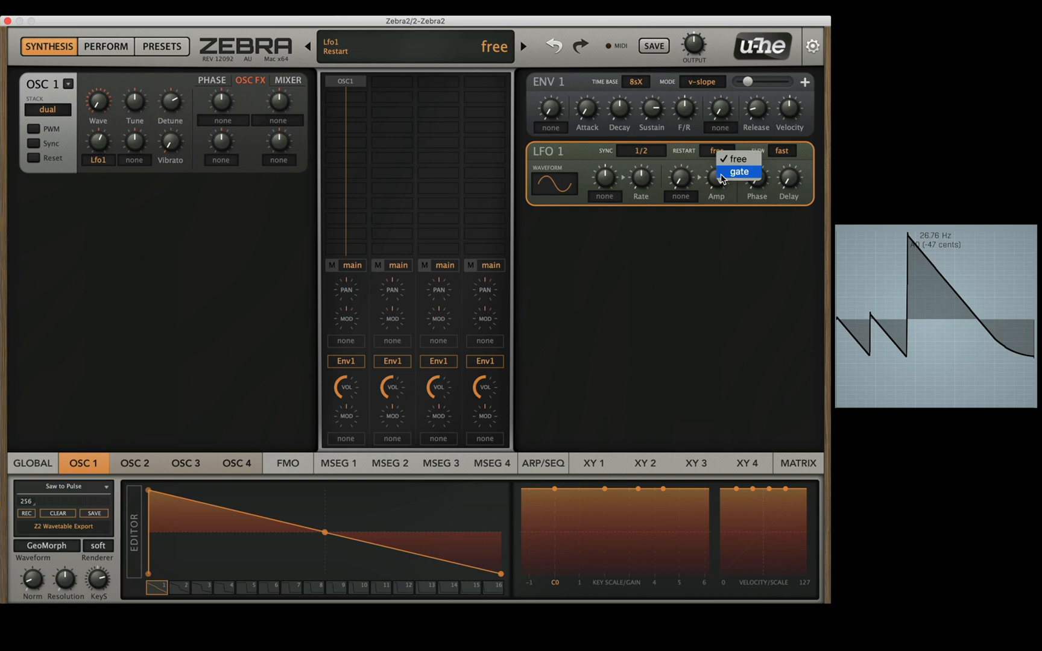
{"action": "left_click", "coordinate": [583, 164]}
Step: Set the main output to 38.00 and lower oscillator 1's detune
{"action": "left_click_drag", "start_coordinate": [700, 51], "coordinate": [693, 78]}
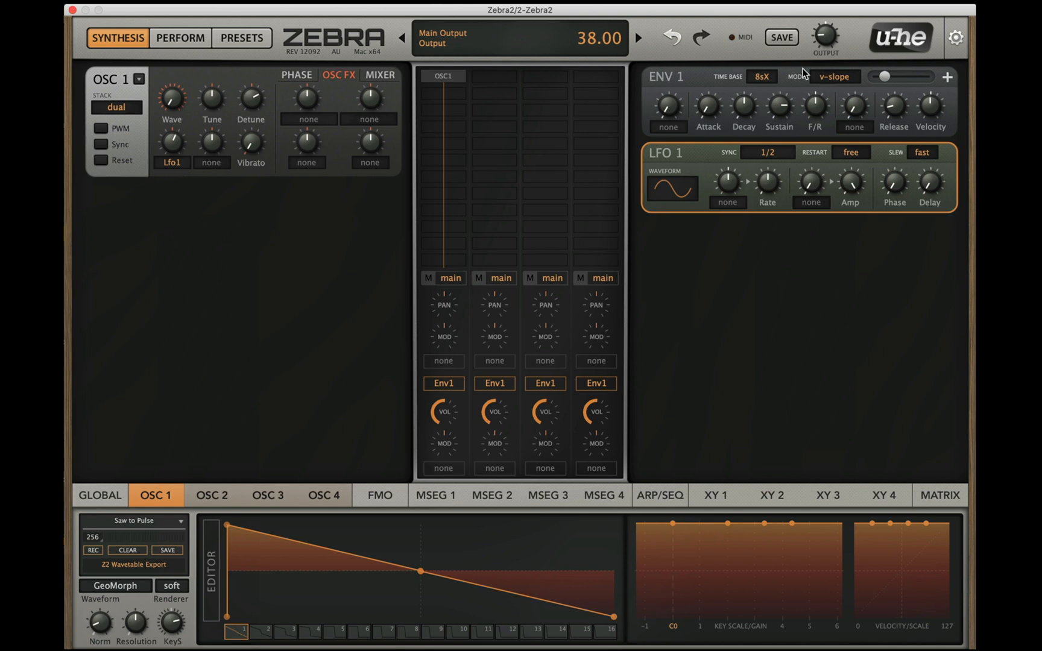
{"action": "left_click_drag", "start_coordinate": [251, 109], "coordinate": [247, 128]}
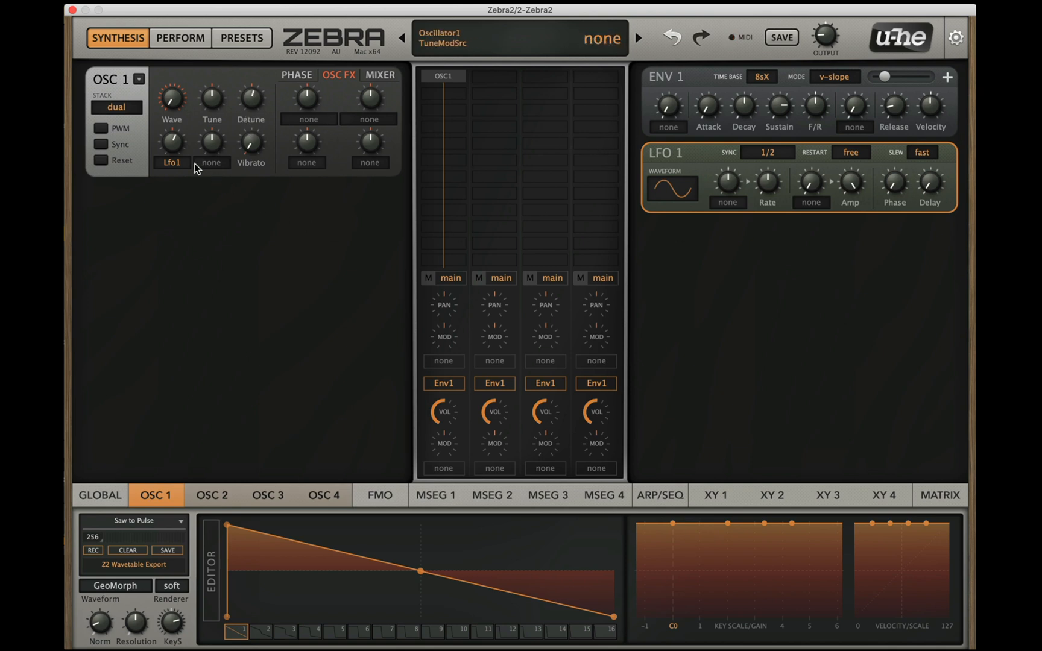
Step: Raise oscillator 1's wave modulation depth to 16.00 and set LFO 1's restart to gate
{"action": "left_click_drag", "start_coordinate": [173, 154], "coordinate": [175, 120]}
{"action": "left_click", "coordinate": [849, 156]}
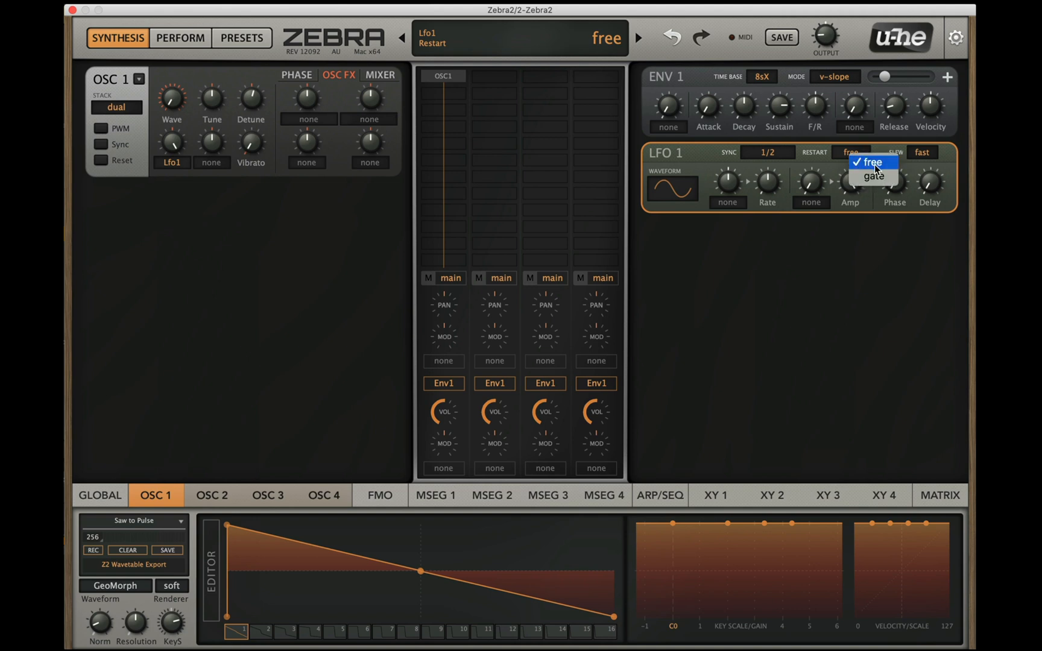
{"action": "left_click", "coordinate": [874, 176]}
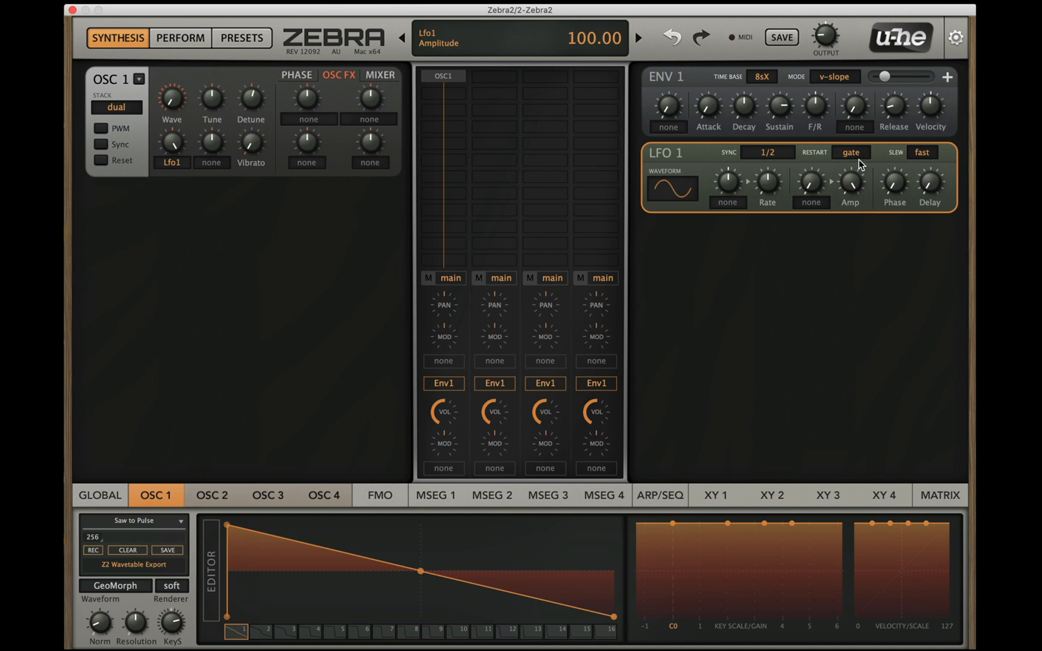
Step: Move the LFO 1 module above ENV 1 and turn its slew off after trying slow
{"action": "double_click", "coordinate": [921, 145]}
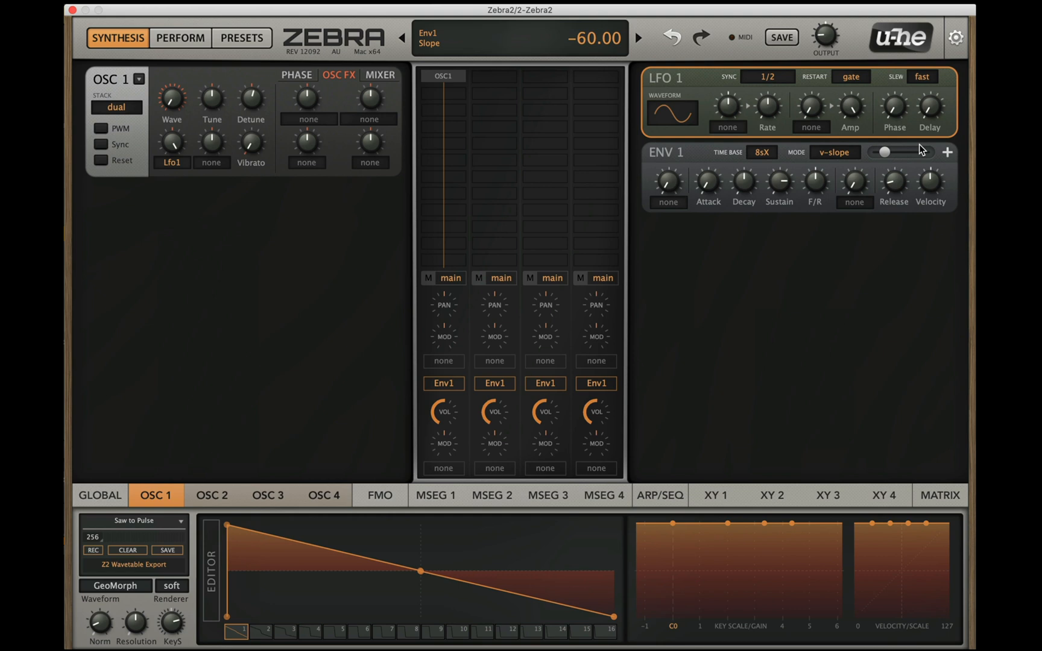
{"action": "left_click", "coordinate": [922, 76]}
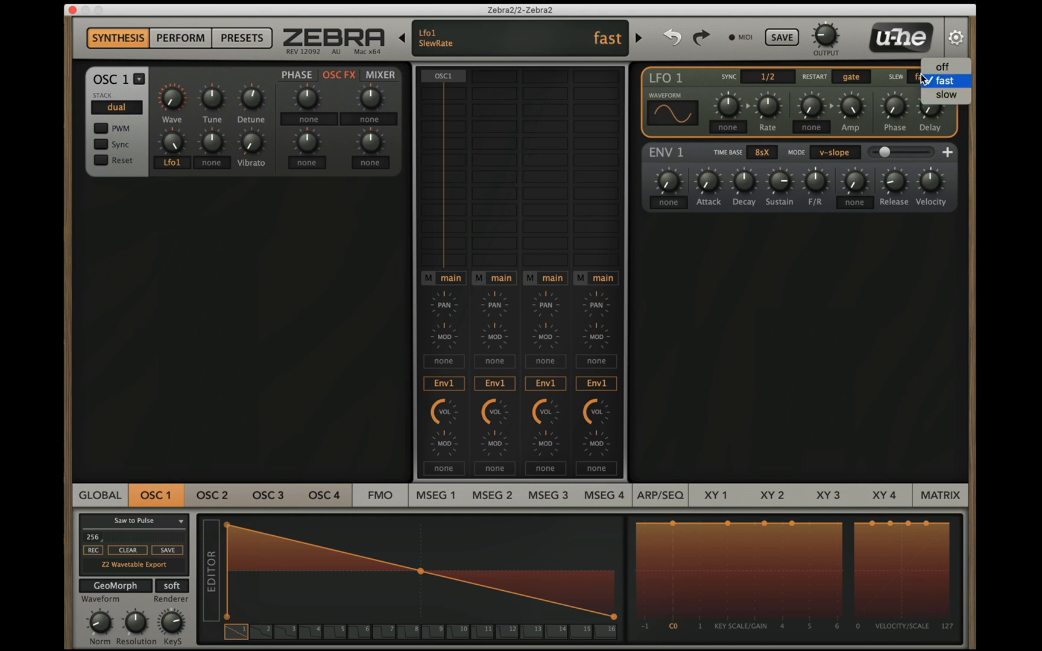
{"action": "left_click", "coordinate": [948, 95]}
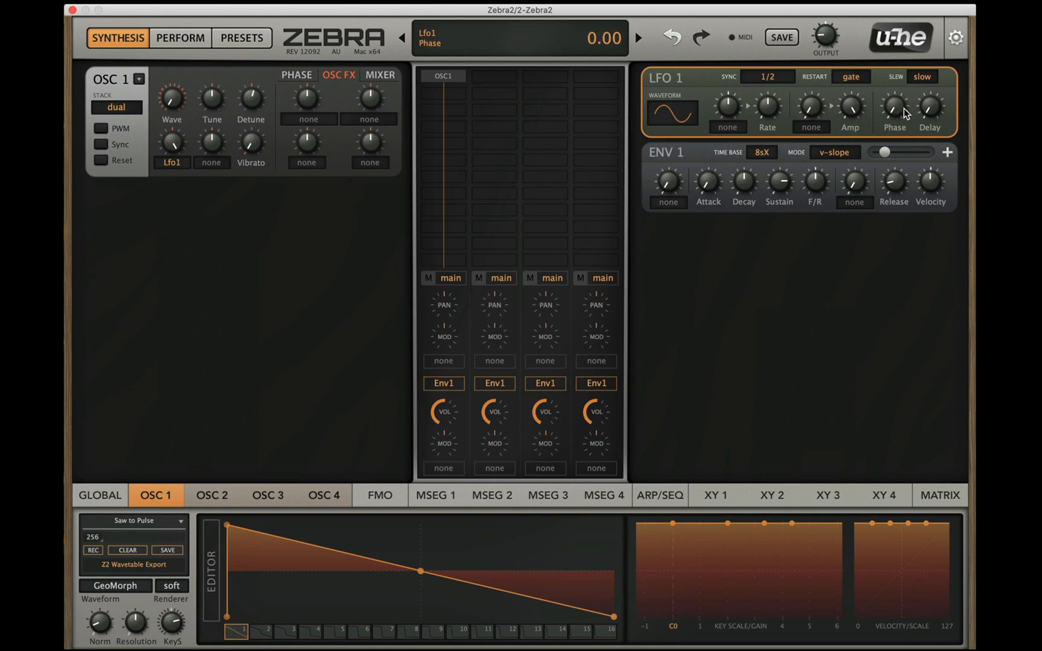
{"action": "left_click", "coordinate": [923, 76]}
{"action": "left_click", "coordinate": [942, 58]}
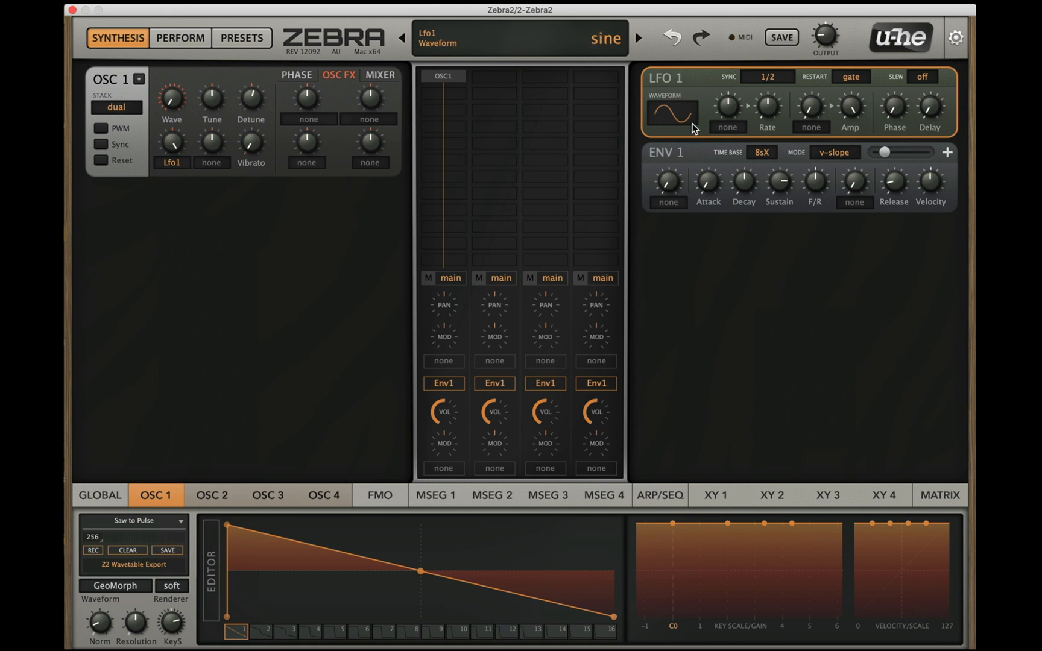
Step: Set LFO 1's sync to 1/4 and its restart to free
{"action": "left_click", "coordinate": [767, 77]}
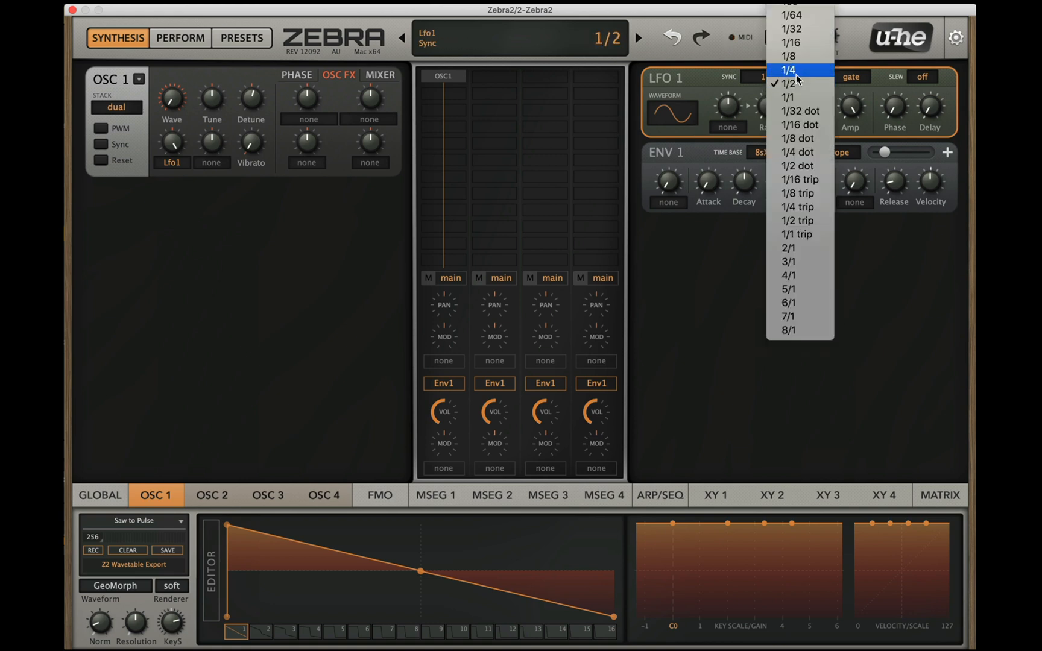
{"action": "left_click", "coordinate": [795, 71]}
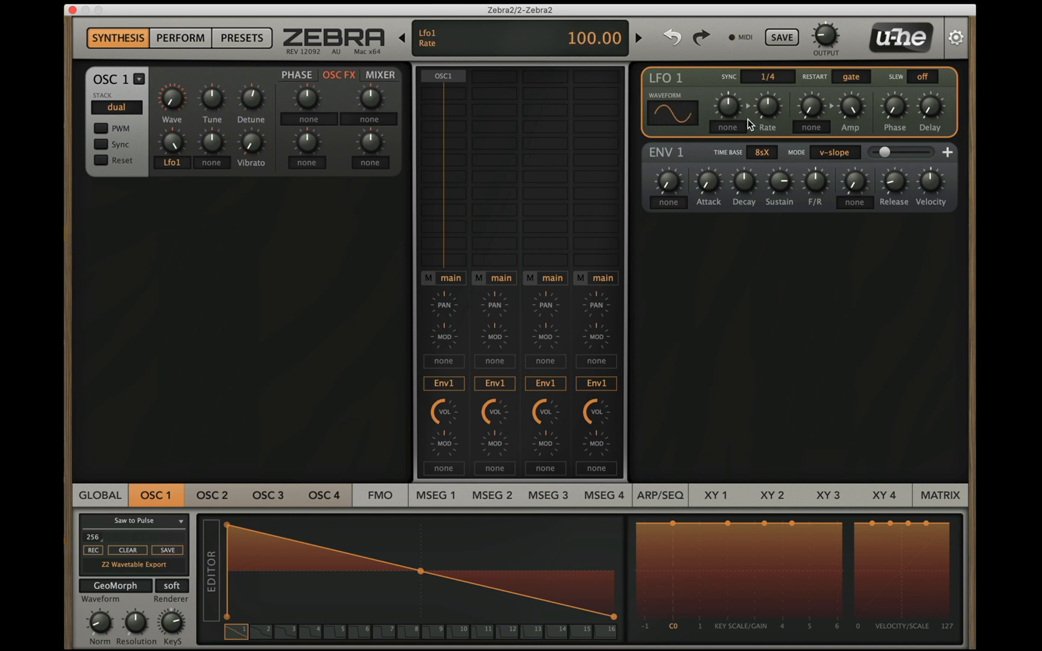
{"action": "left_click", "coordinate": [844, 83]}
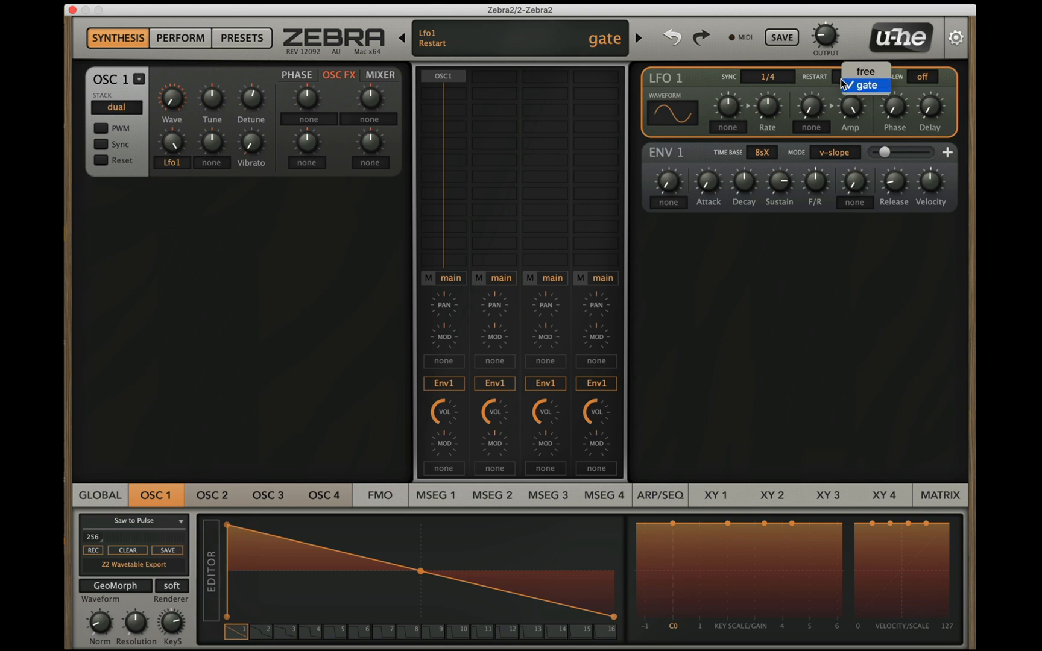
{"action": "left_click", "coordinate": [872, 68]}
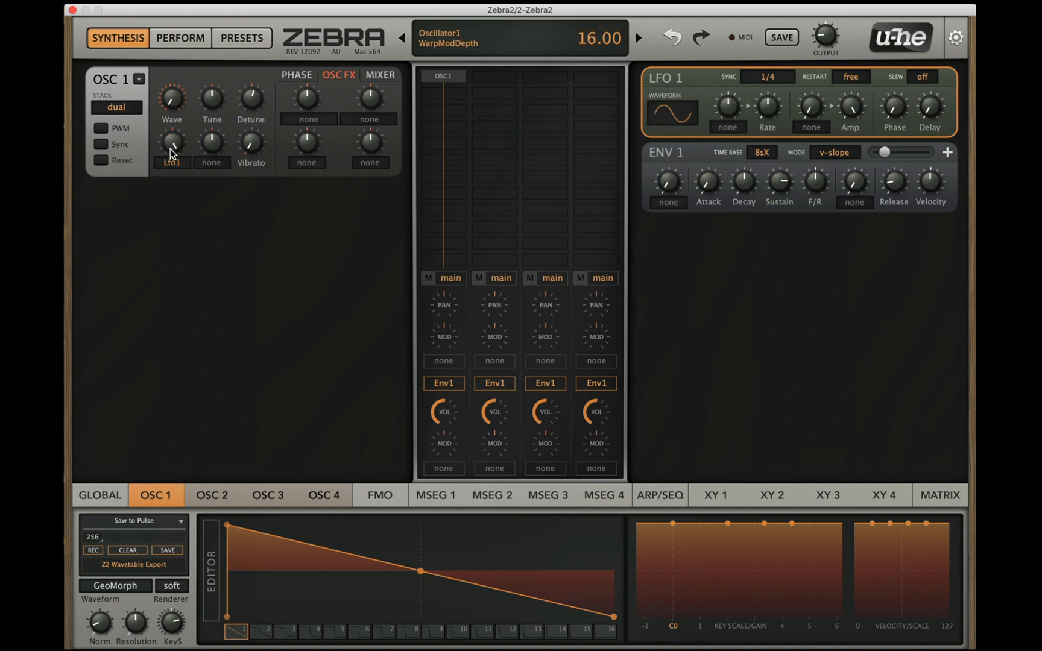
Step: Reduce Lfo1's modulation depth on oscillator 1's wave and try its wave position control
{"action": "mouse_move", "coordinate": [170, 148]}
{"action": "left_mouse_down"}
{"action": "mouse_move", "coordinate": [169, 178]}
{"action": "mouse_move", "coordinate": [182, 160]}
{"action": "left_mouse_up"}
{"action": "mouse_move", "coordinate": [178, 98]}
{"action": "left_mouse_down"}
{"action": "mouse_move", "coordinate": [178, 62]}
{"action": "mouse_move", "coordinate": [174, 86]}
{"action": "mouse_move", "coordinate": [247, 105]}
{"action": "mouse_move", "coordinate": [174, 111]}
{"action": "mouse_move", "coordinate": [153, 175]}
{"action": "mouse_move", "coordinate": [176, 128]}
{"action": "left_mouse_up"}
Step: Raise the width in oscillator 1's mixer settings and return to its spectral effects
{"action": "left_click", "coordinate": [380, 75]}
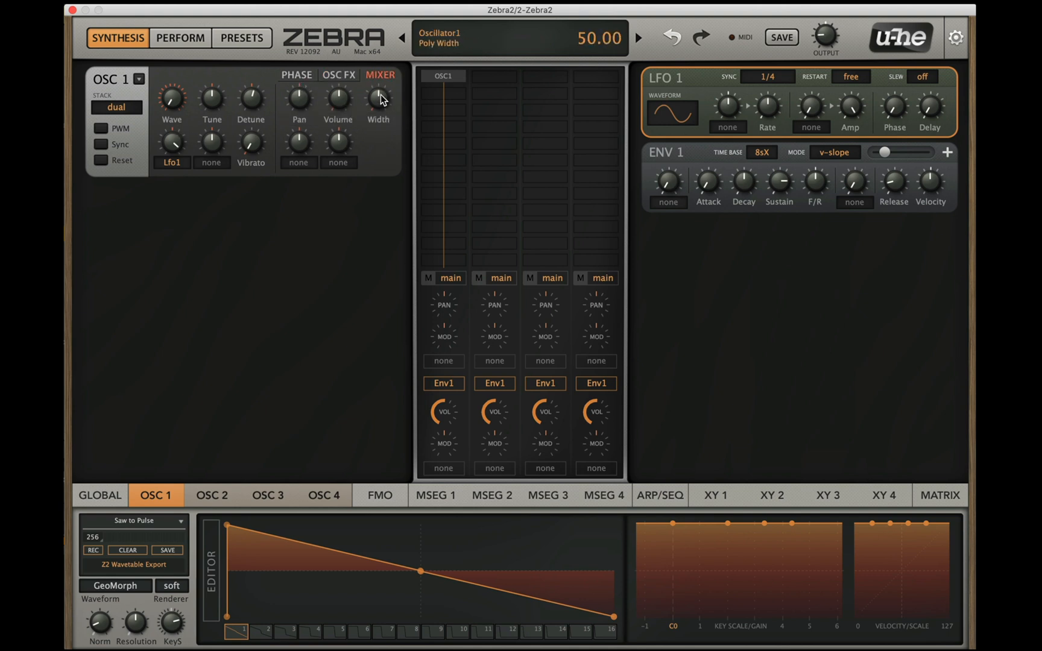
{"action": "left_click", "coordinate": [333, 77]}
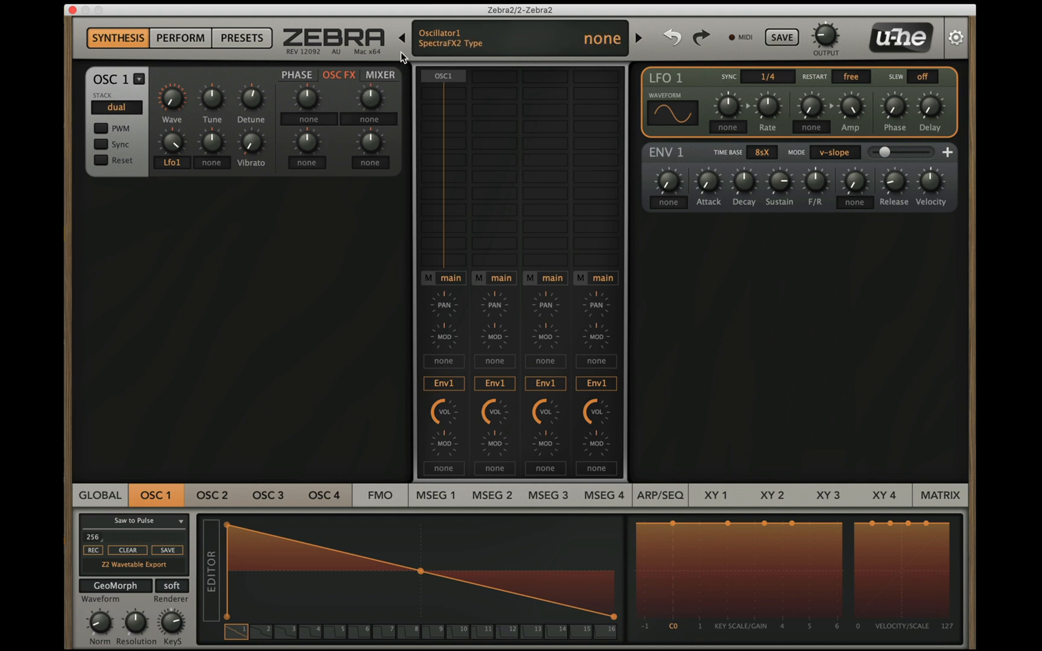
{"action": "left_click", "coordinate": [377, 75]}
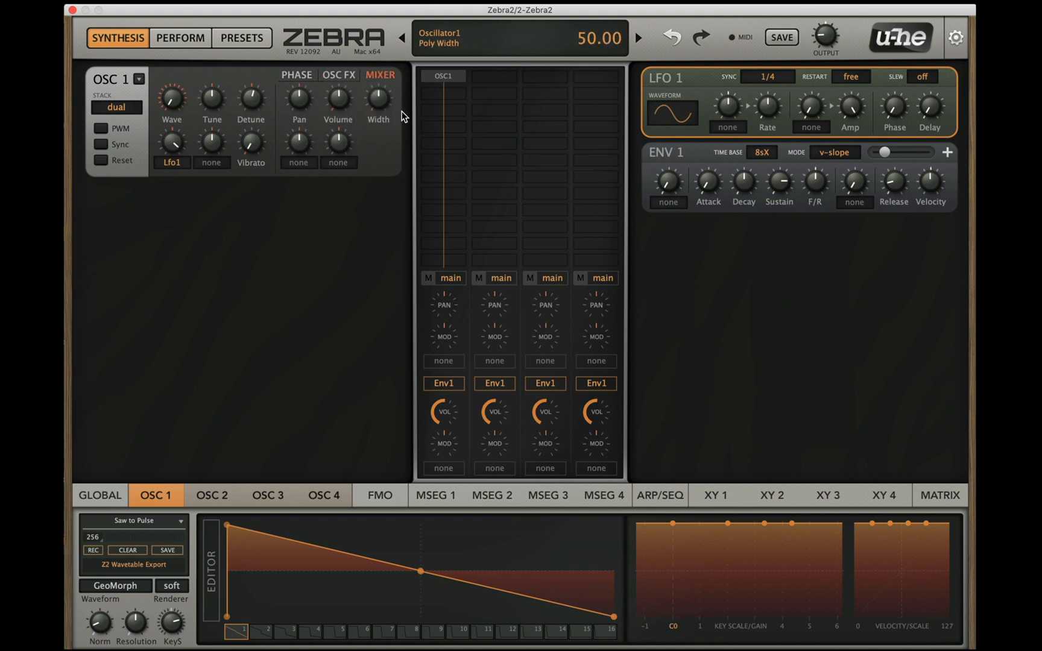
{"action": "left_click_drag", "start_coordinate": [373, 98], "coordinate": [375, 18]}
{"action": "left_click", "coordinate": [336, 77]}
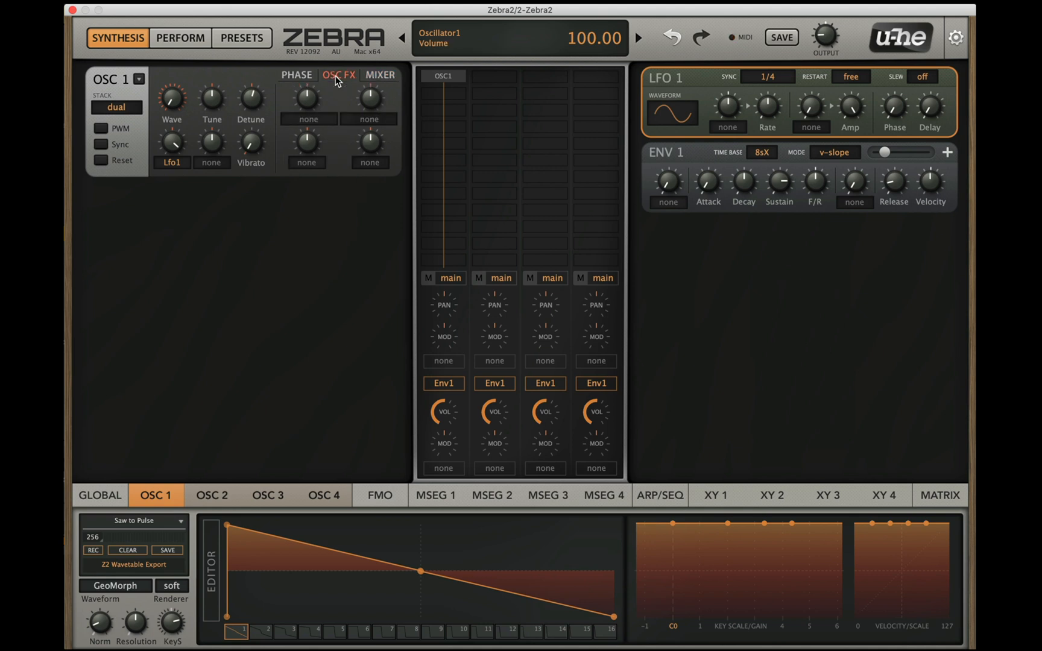
Step: Set oscillator 1's first spectral effect to Fundamental, raise its amount to 100.00 and sweep it back down
{"action": "left_click", "coordinate": [311, 115]}
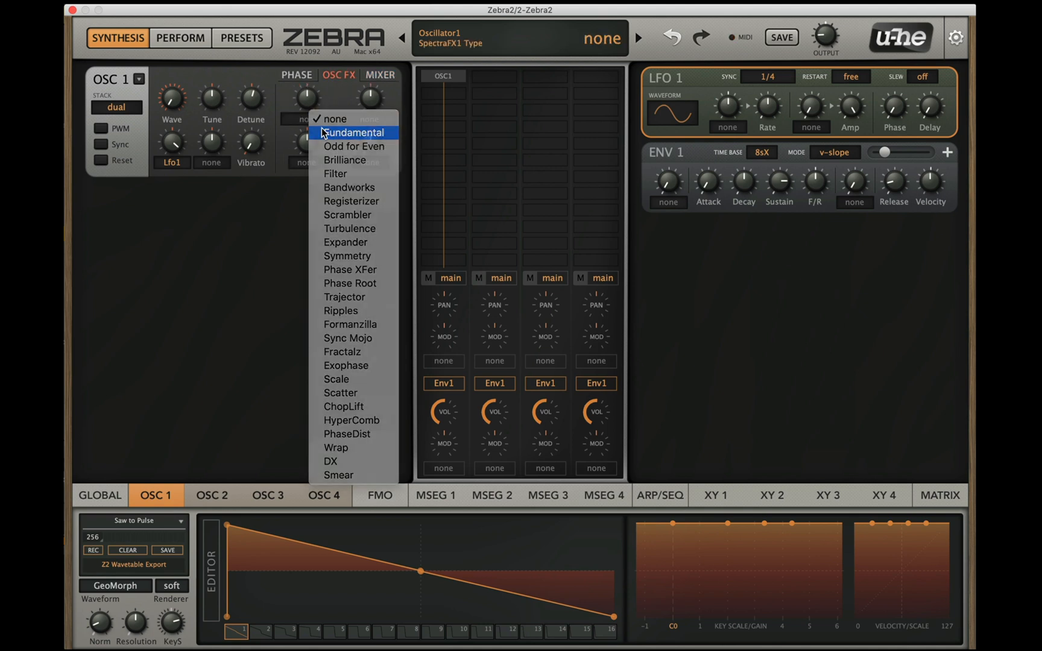
{"action": "left_click", "coordinate": [330, 133]}
{"action": "left_click_drag", "start_coordinate": [307, 102], "coordinate": [353, 65]}
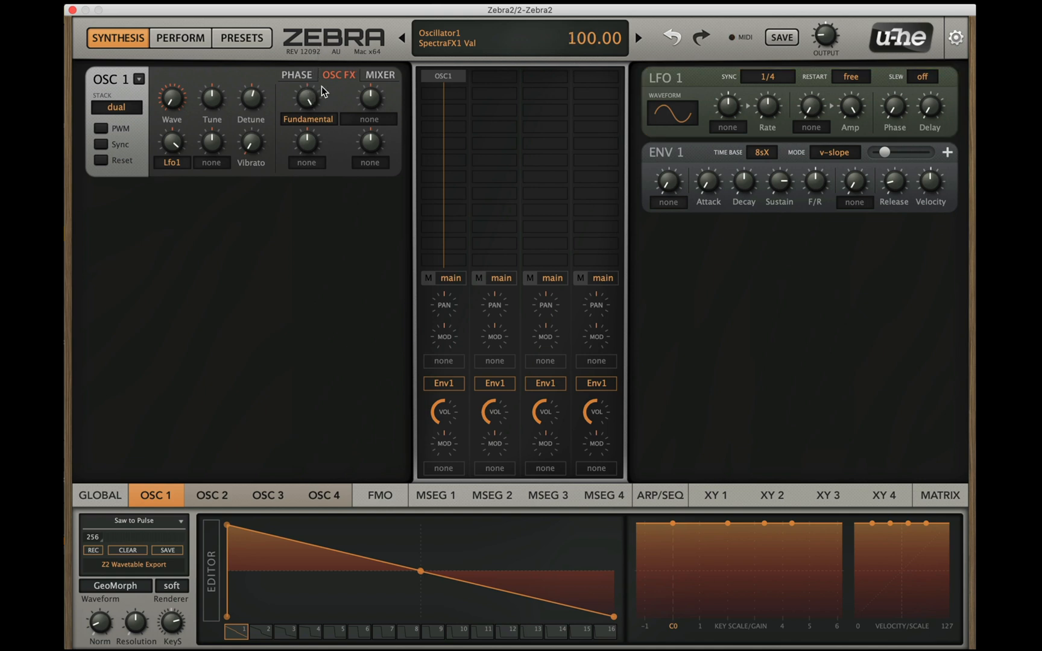
{"action": "left_click", "coordinate": [307, 119]}
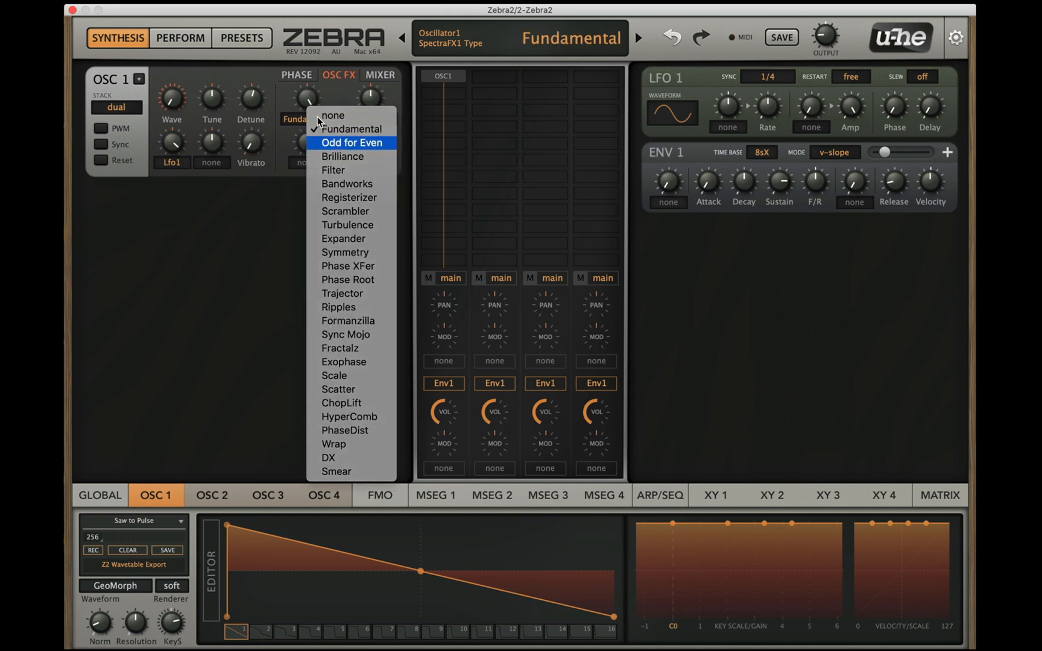
{"action": "mouse_move", "coordinate": [307, 100]}
{"action": "left_mouse_down"}
{"action": "mouse_move", "coordinate": [306, 132]}
{"action": "mouse_move", "coordinate": [312, 60]}
{"action": "mouse_move", "coordinate": [310, 163]}
{"action": "mouse_move", "coordinate": [310, 107]}
{"action": "mouse_move", "coordinate": [301, 142]}
{"action": "mouse_move", "coordinate": [296, 116]}
{"action": "left_mouse_up"}
Step: Switch oscillator 1's first spectral effect to Filter and set its amount to 2.00
{"action": "left_click", "coordinate": [308, 126]}
{"action": "left_click", "coordinate": [337, 142]}
{"action": "left_click", "coordinate": [319, 120]}
{"action": "left_click", "coordinate": [332, 136]}
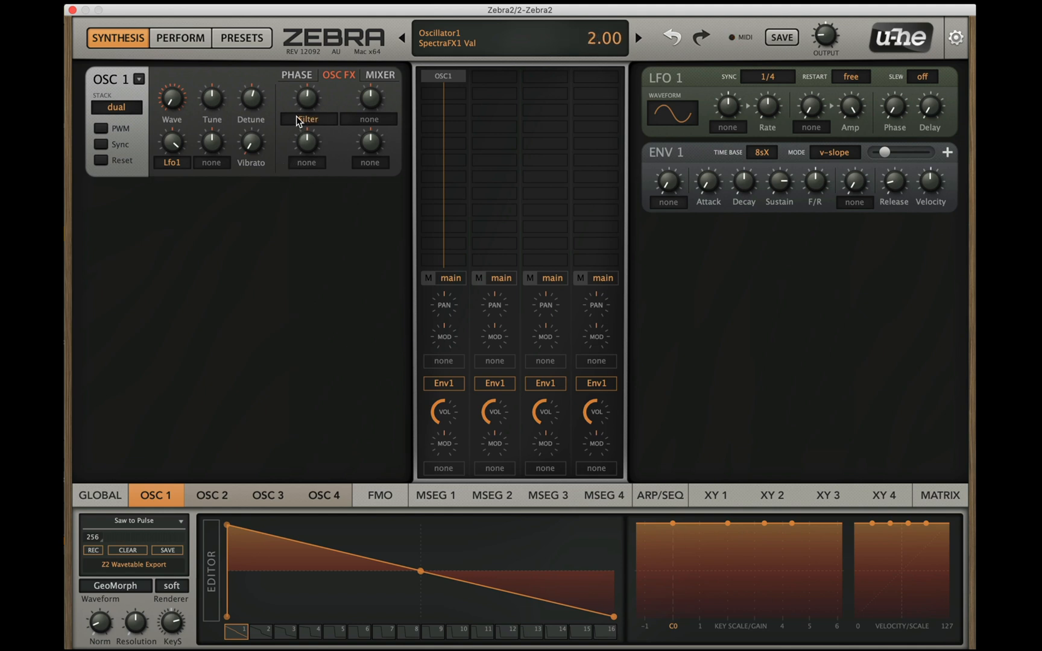
Step: Assign Lfo1 as the Filter effect's modulation source and set the modulation depth to -80.00
{"action": "left_click", "coordinate": [307, 168]}
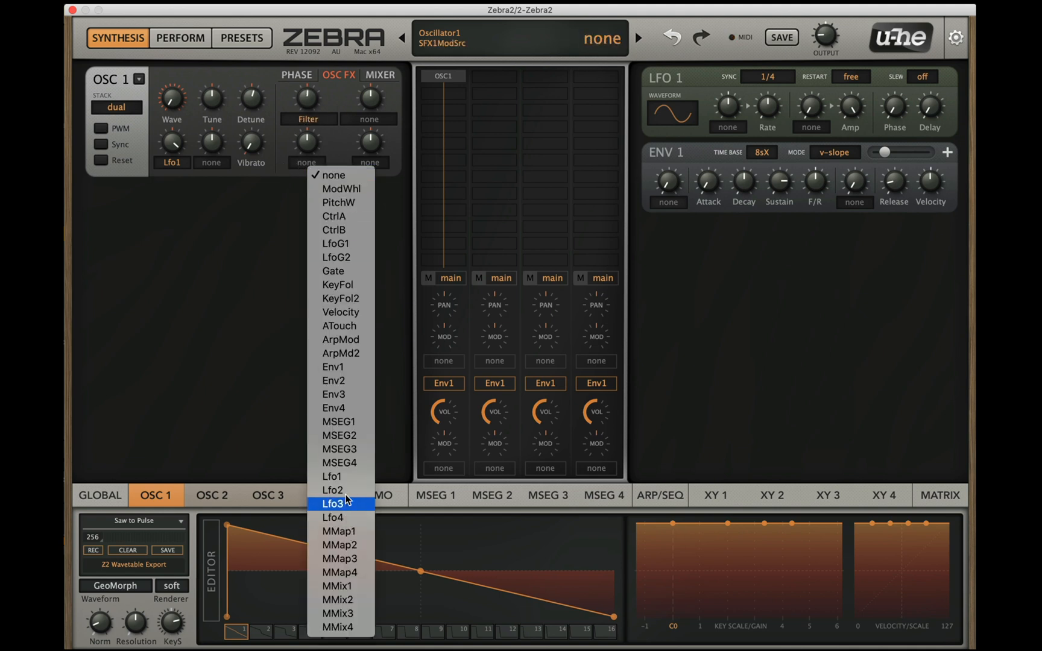
{"action": "left_click", "coordinate": [340, 477]}
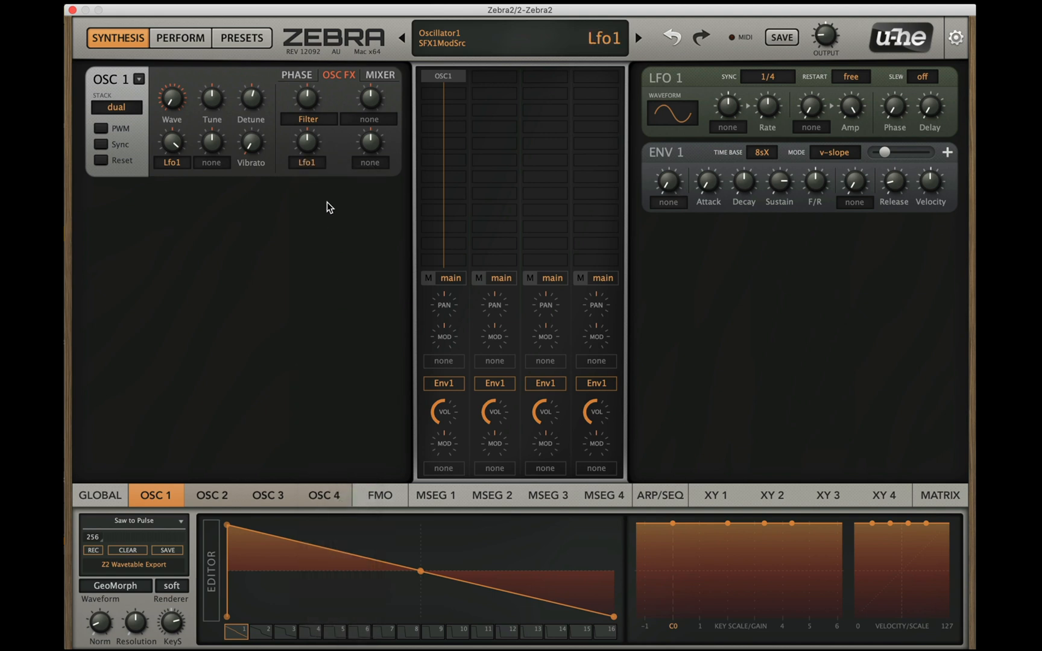
{"action": "left_click_drag", "start_coordinate": [310, 118], "coordinate": [295, 169]}
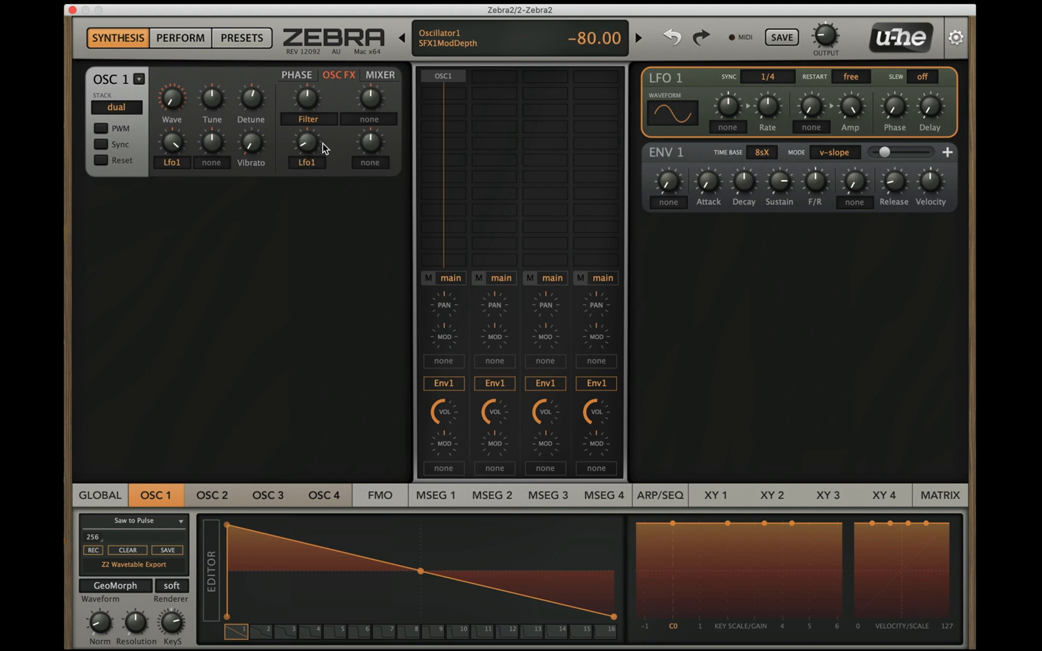
Step: Switch oscillator 1's first spectral effect to Bandworks and set its amount to 50.00
{"action": "left_click_drag", "start_coordinate": [313, 119], "coordinate": [310, 92]}
{"action": "left_click", "coordinate": [306, 119]}
{"action": "left_click", "coordinate": [366, 142]}
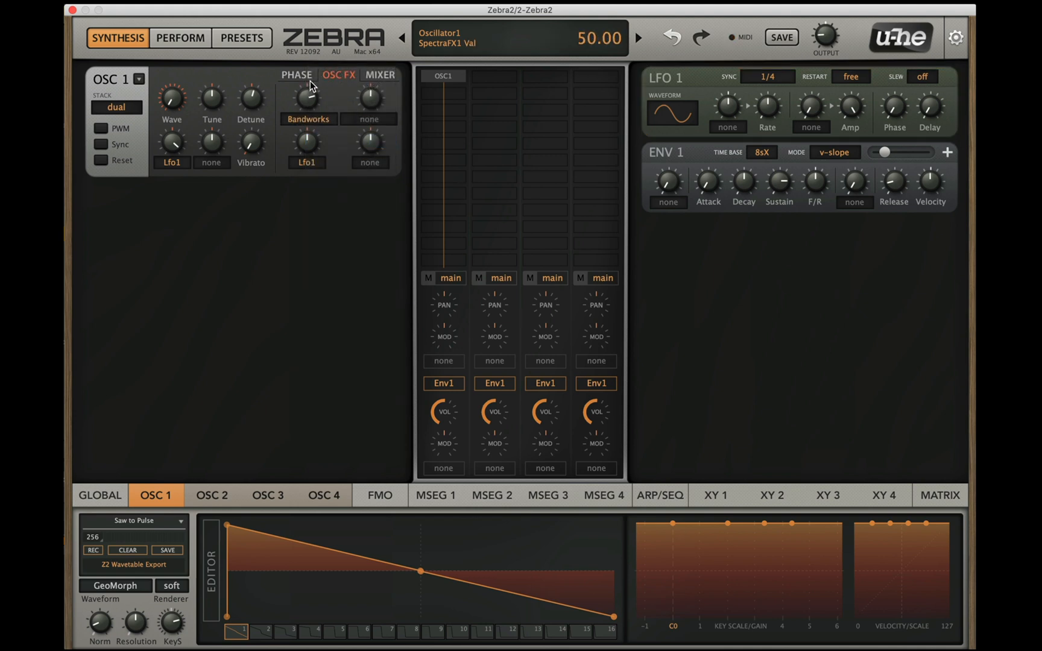
Step: Lower the Bandworks amount and sweep its Lfo1 modulation depth down to a negative value
{"action": "left_click_drag", "start_coordinate": [310, 82], "coordinate": [307, 124]}
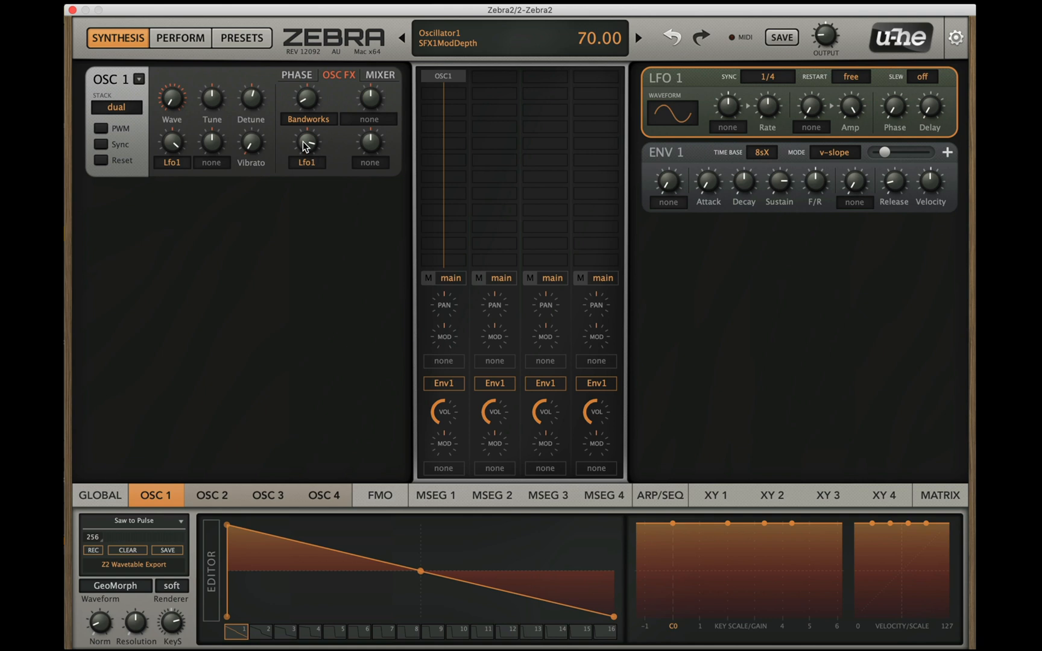
{"action": "left_click_drag", "start_coordinate": [306, 147], "coordinate": [298, 201]}
{"action": "mouse_move", "coordinate": [314, 99]}
{"action": "left_mouse_down"}
{"action": "mouse_move", "coordinate": [313, 82]}
{"action": "mouse_move", "coordinate": [307, 98]}
{"action": "left_mouse_up"}
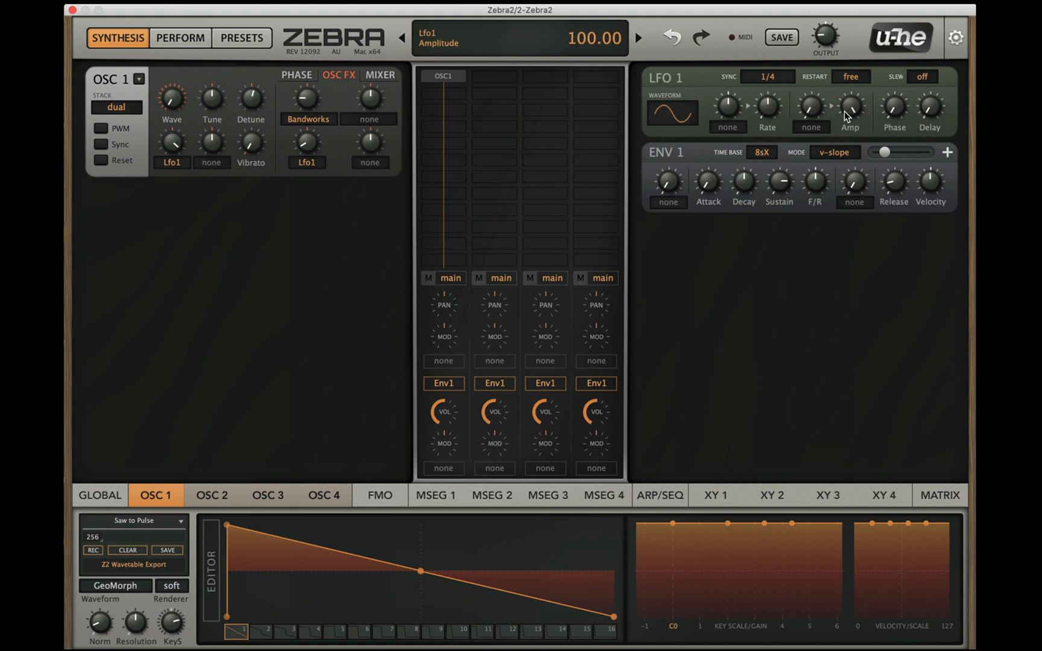
Step: Lower LFO 1's amplitude and set its sync to 1/2
{"action": "left_click_drag", "start_coordinate": [845, 111], "coordinate": [848, 192]}
{"action": "left_click_drag", "start_coordinate": [844, 114], "coordinate": [824, 156]}
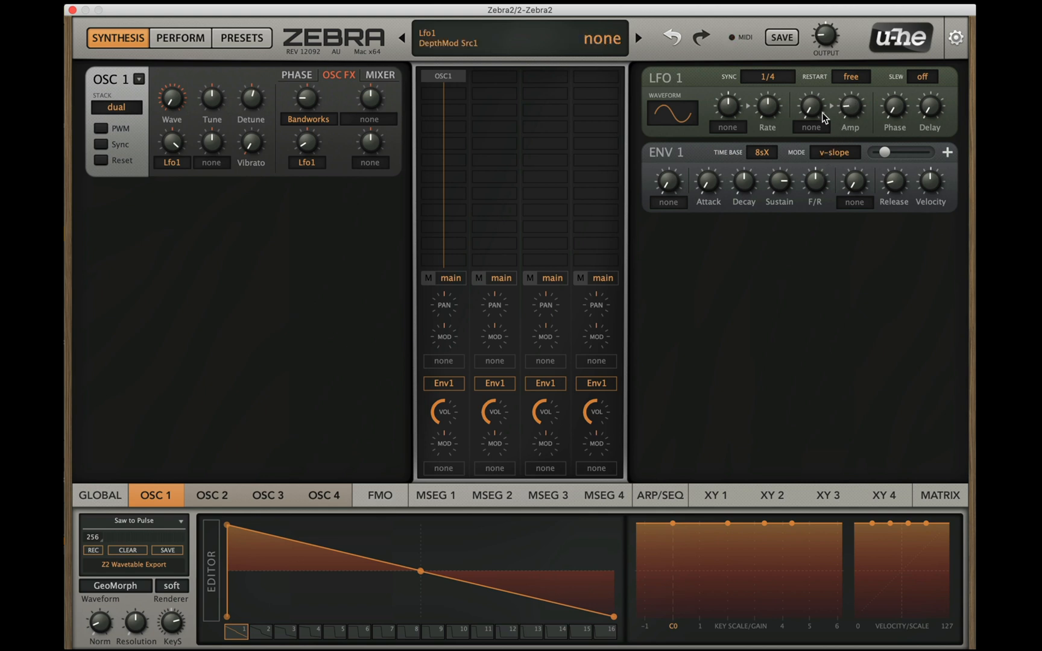
{"action": "left_click", "coordinate": [770, 79]}
{"action": "left_click", "coordinate": [769, 81]}
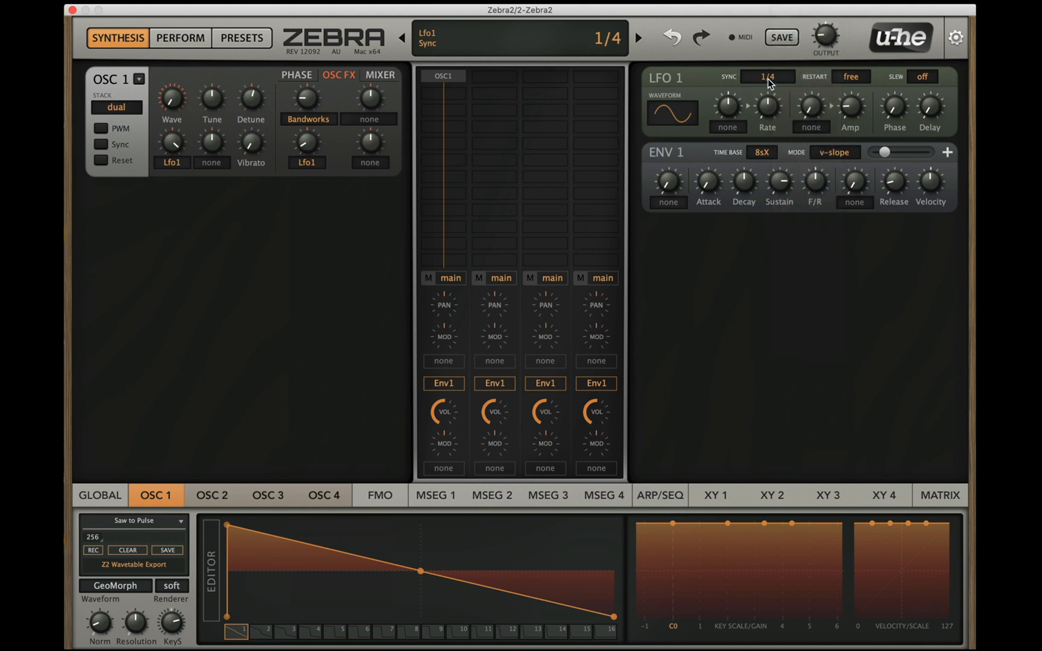
{"action": "left_click", "coordinate": [769, 83]}
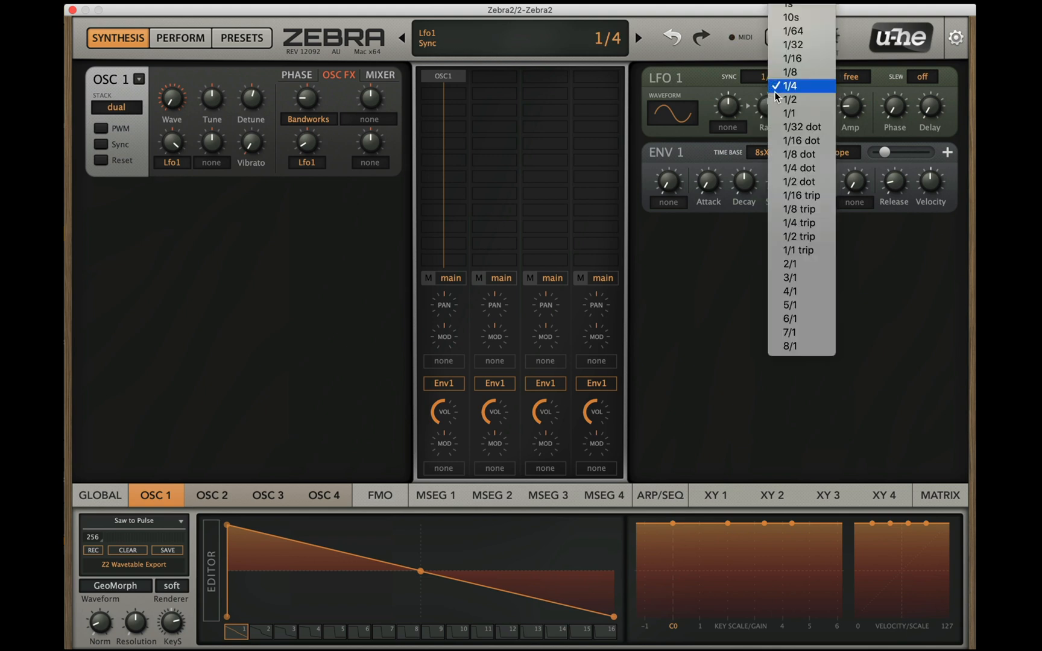
{"action": "left_click", "coordinate": [791, 101]}
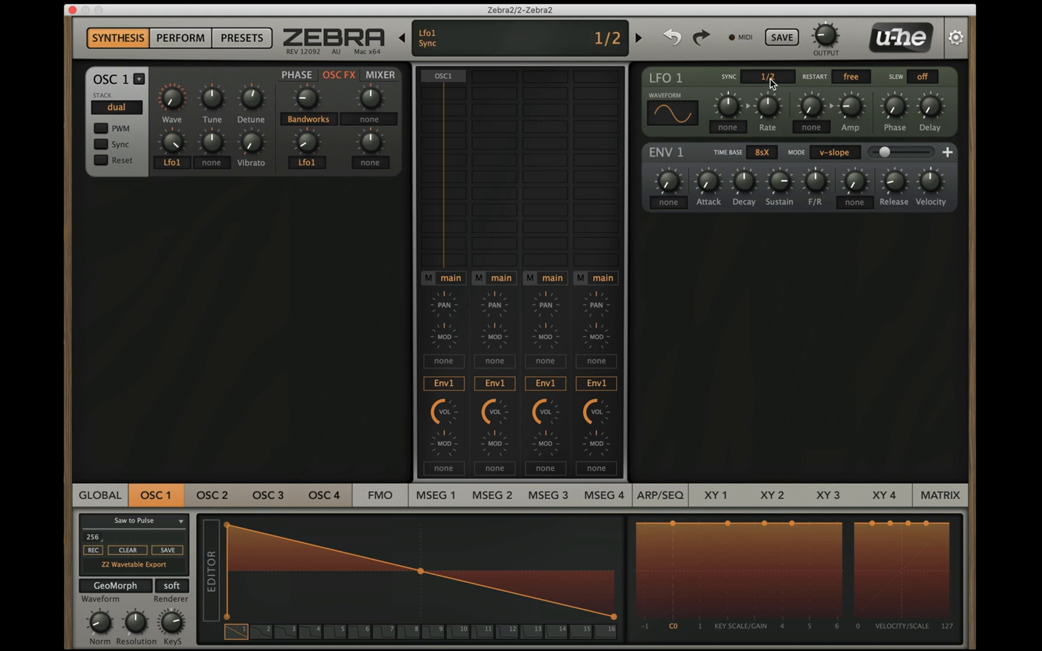
Step: Set LFO 1's amplitude to 21.50 and slow its sync to 1/1
{"action": "mouse_move", "coordinate": [850, 107]}
{"action": "left_mouse_down"}
{"action": "mouse_move", "coordinate": [853, 83]}
{"action": "mouse_move", "coordinate": [844, 104]}
{"action": "left_mouse_up"}
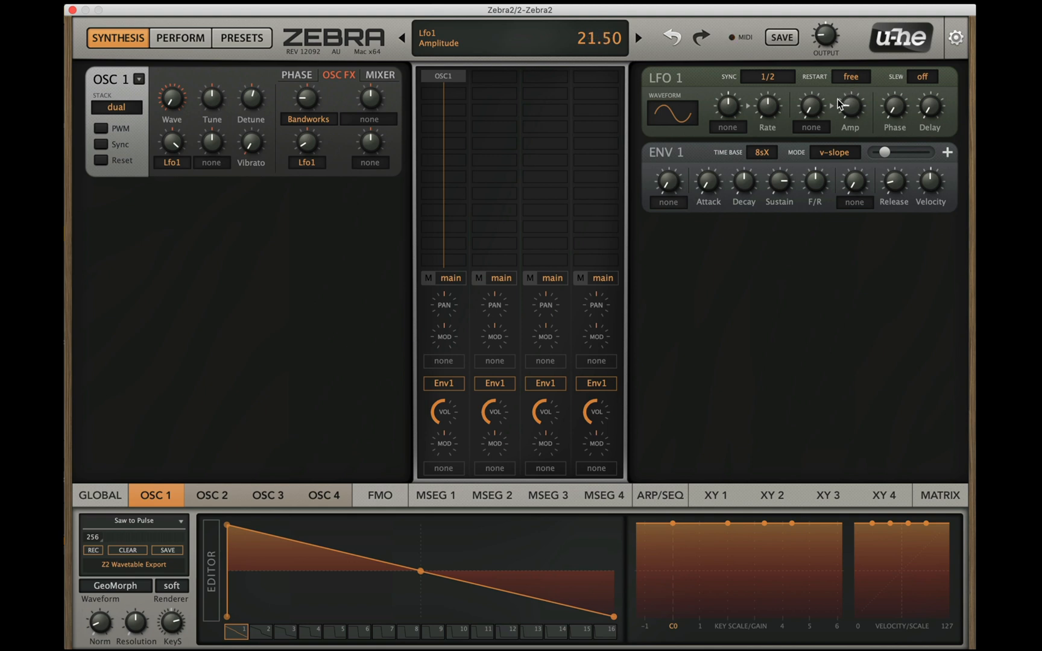
{"action": "left_click", "coordinate": [779, 80]}
{"action": "left_click", "coordinate": [784, 95]}
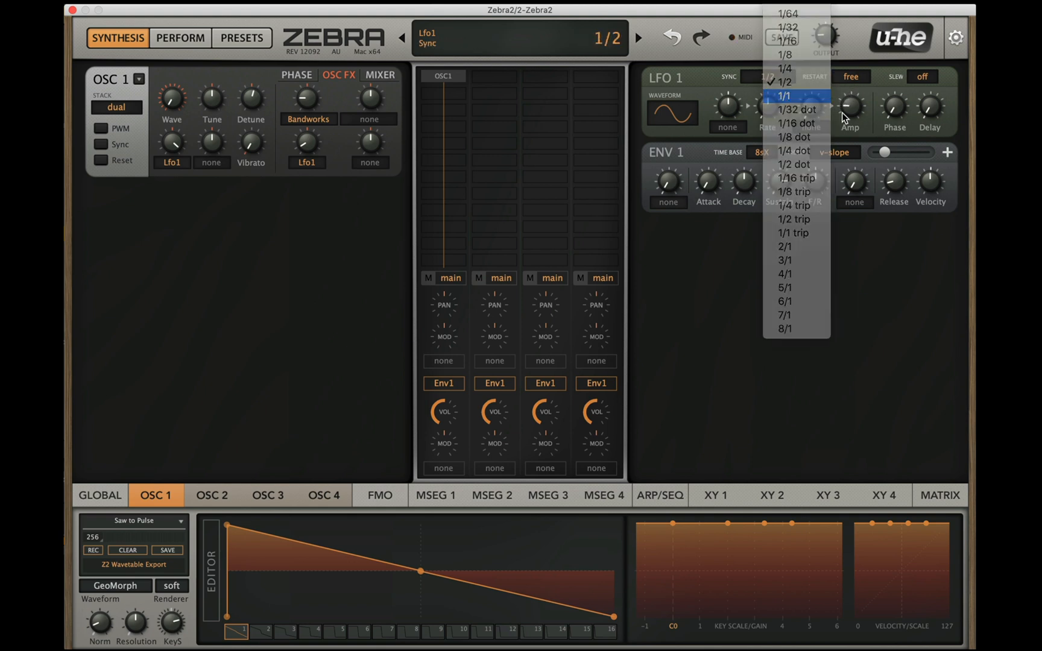
{"action": "scroll", "coordinate": [852, 117], "scroll_direction": "down", "scroll_amount": 3}
{"action": "scroll", "coordinate": [851, 115], "scroll_direction": "down", "scroll_amount": 1}
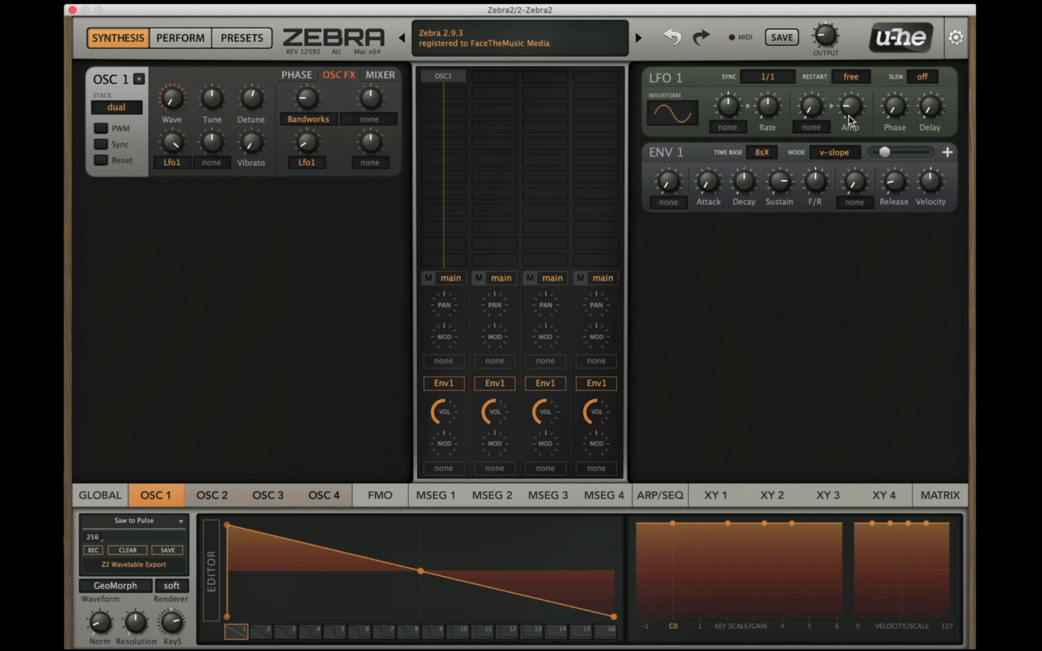
Step: Add the VCF1 filter below OSC1 in the first lane and browse its filter types, keeping LP Xcite
{"action": "left_click", "coordinate": [440, 92]}
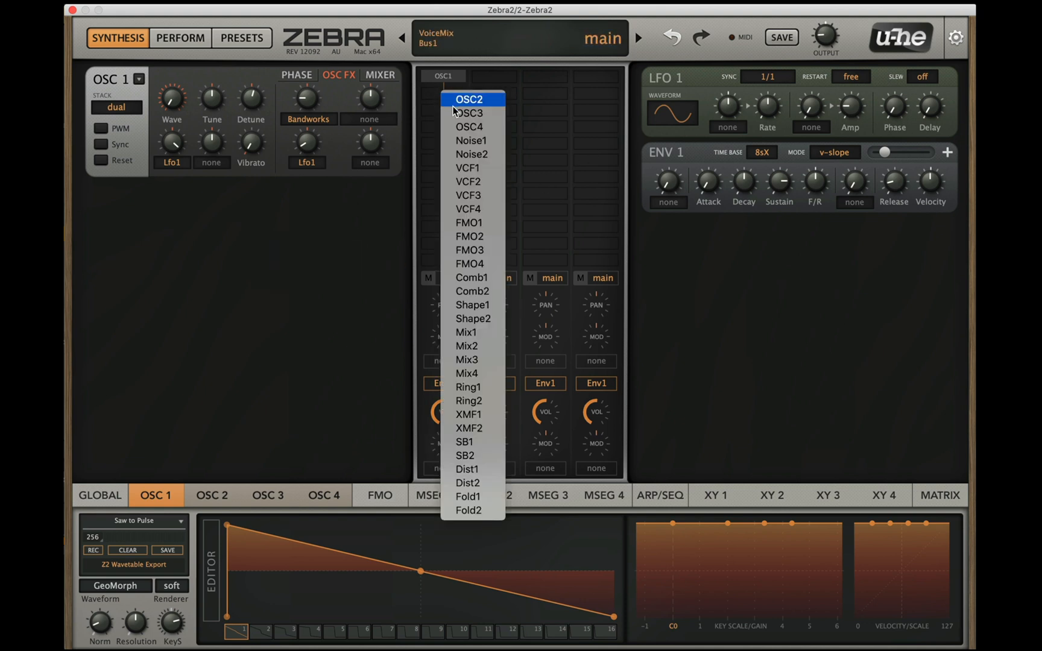
{"action": "left_click", "coordinate": [473, 168]}
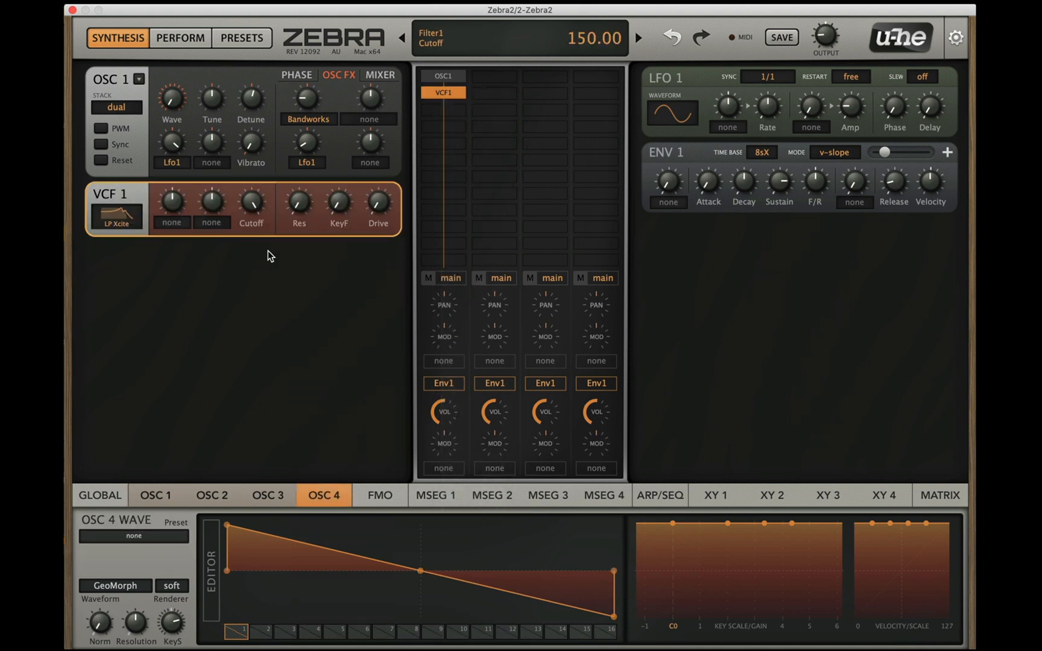
{"action": "left_click", "coordinate": [130, 218]}
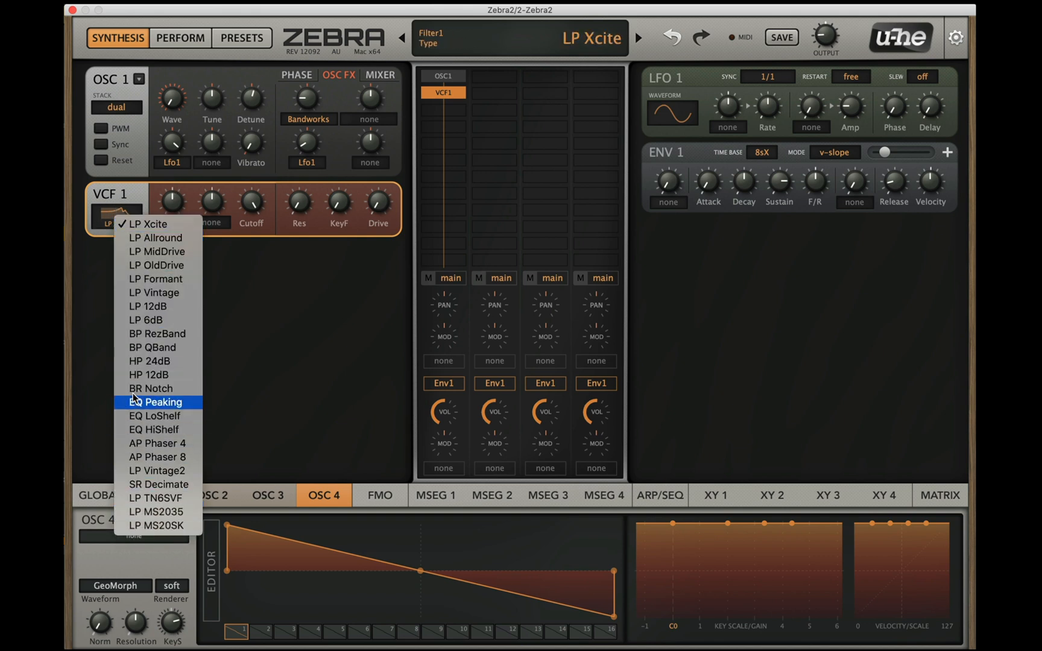
{"action": "left_click", "coordinate": [128, 191]}
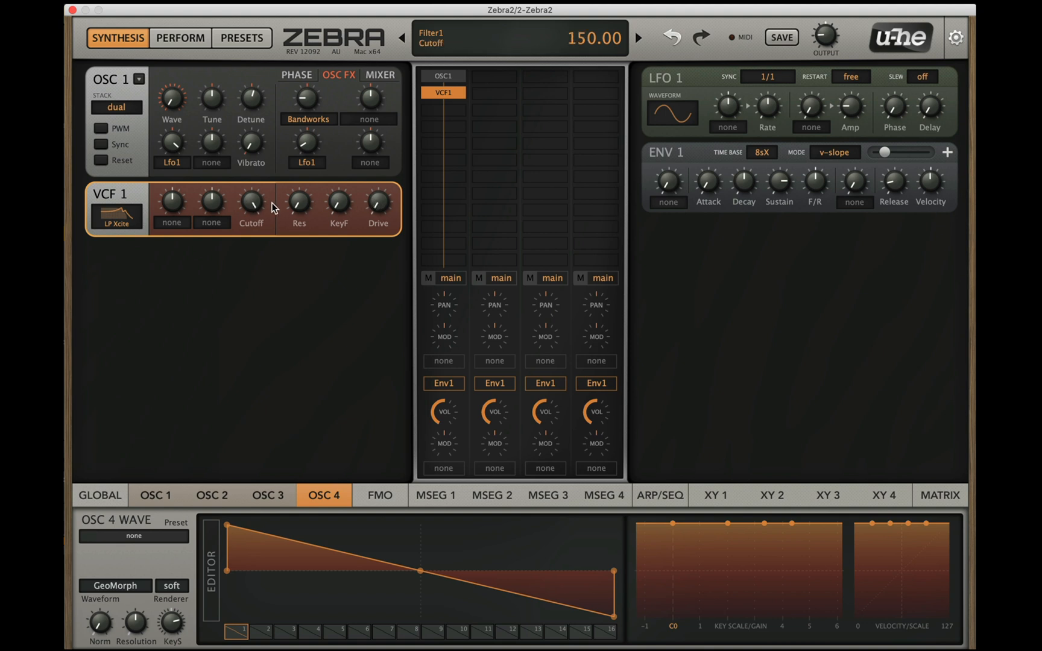
Step: Lower VCF 1's cutoff, raise its resonance and set its drive to 30.50
{"action": "left_click_drag", "start_coordinate": [252, 203], "coordinate": [263, 242]}
{"action": "mouse_move", "coordinate": [369, 205]}
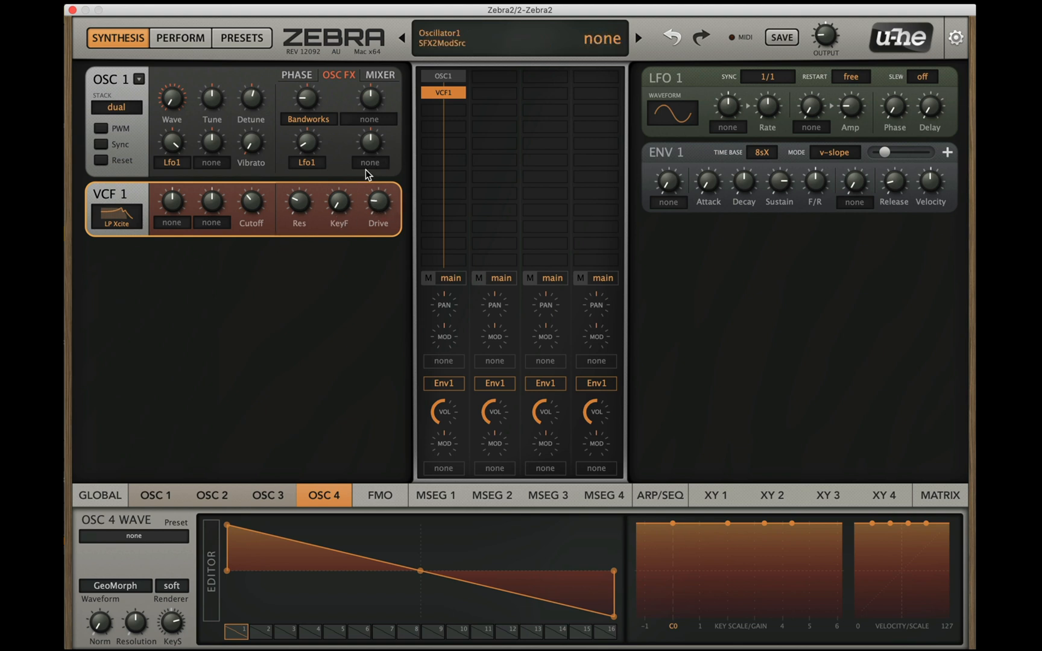
{"action": "mouse_move", "coordinate": [379, 205]}
{"action": "left_mouse_down"}
{"action": "mouse_move", "coordinate": [386, 170]}
{"action": "mouse_move", "coordinate": [372, 184]}
{"action": "left_mouse_up"}
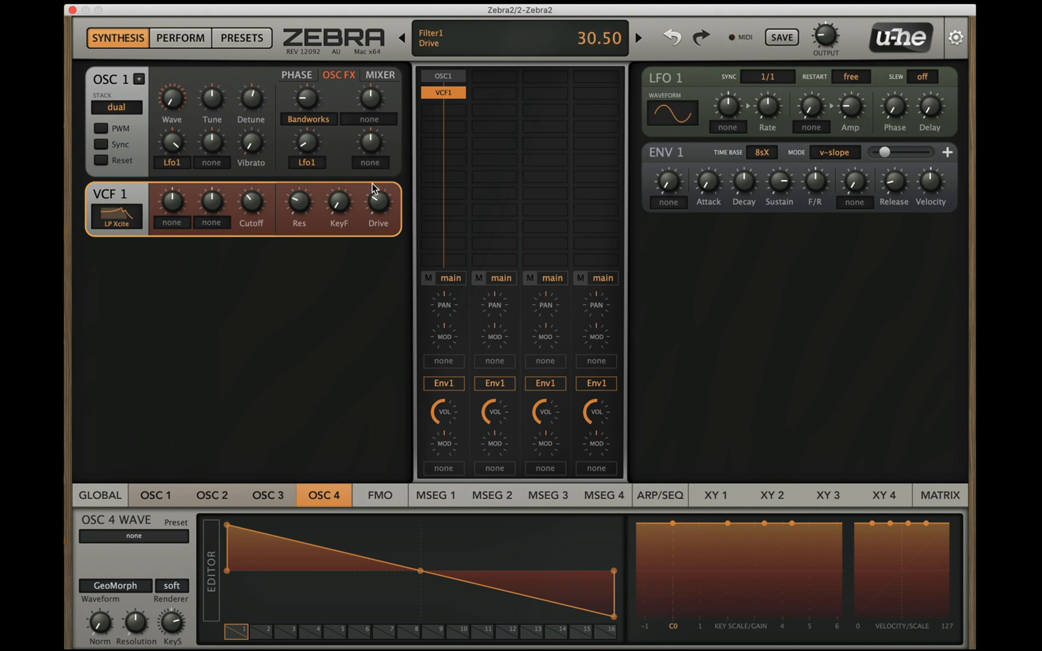
Step: Sweep VCF 1's cutoff up and down, ending at 85.00, with drive turned fully up
{"action": "left_click_drag", "start_coordinate": [261, 206], "coordinate": [266, 164]}
{"action": "left_click_drag", "start_coordinate": [252, 196], "coordinate": [266, 216]}
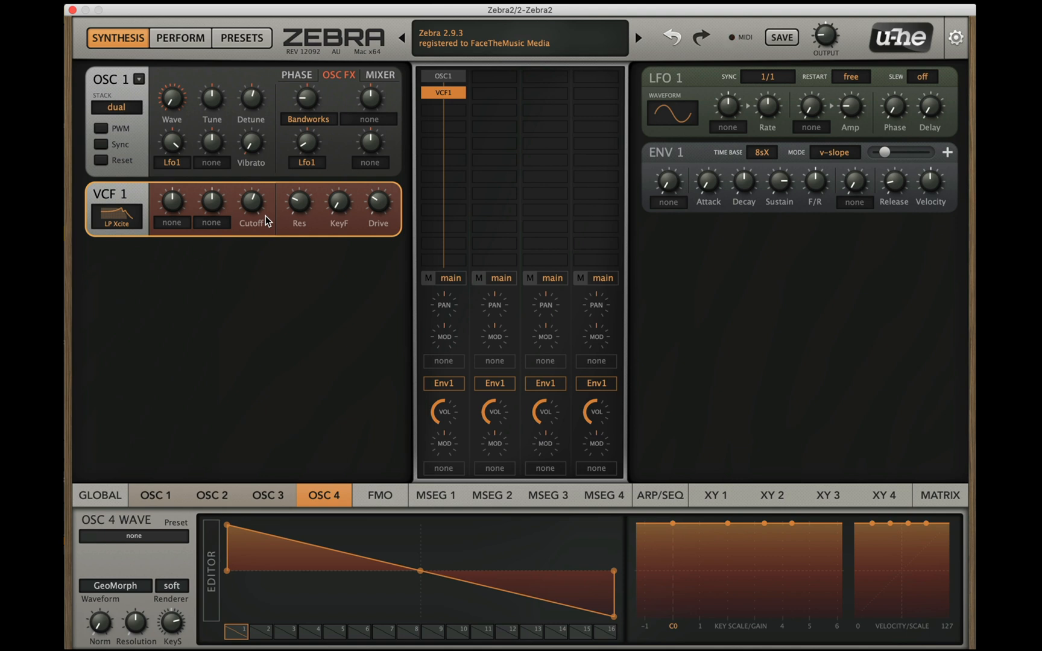
{"action": "left_click_drag", "start_coordinate": [265, 216], "coordinate": [306, 316]}
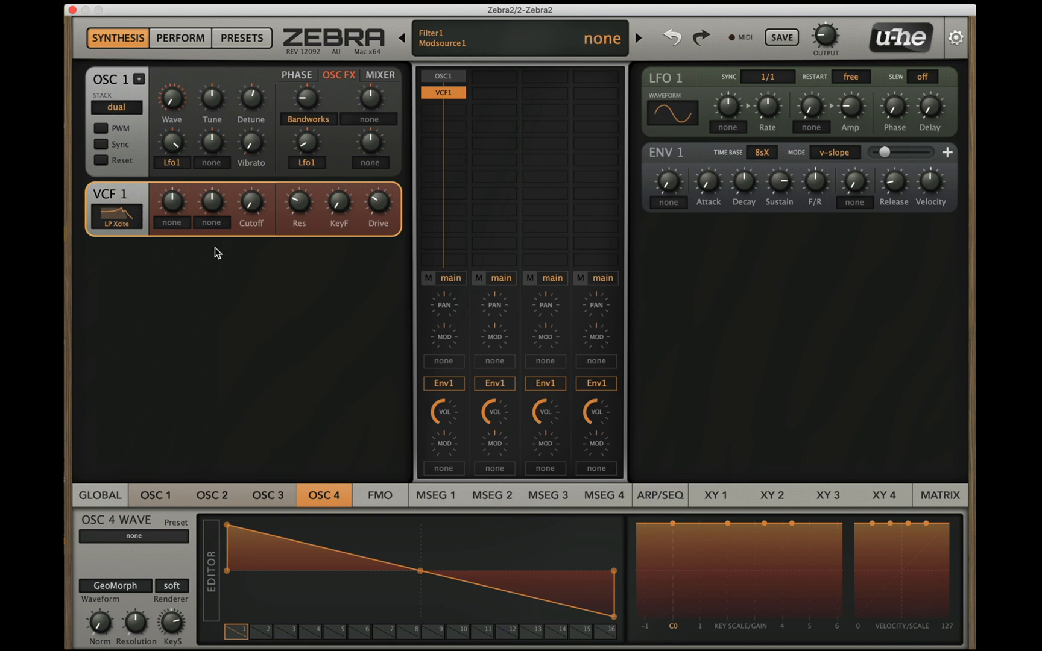
{"action": "left_click_drag", "start_coordinate": [253, 203], "coordinate": [254, 132]}
{"action": "left_click_drag", "start_coordinate": [268, 203], "coordinate": [245, 215]}
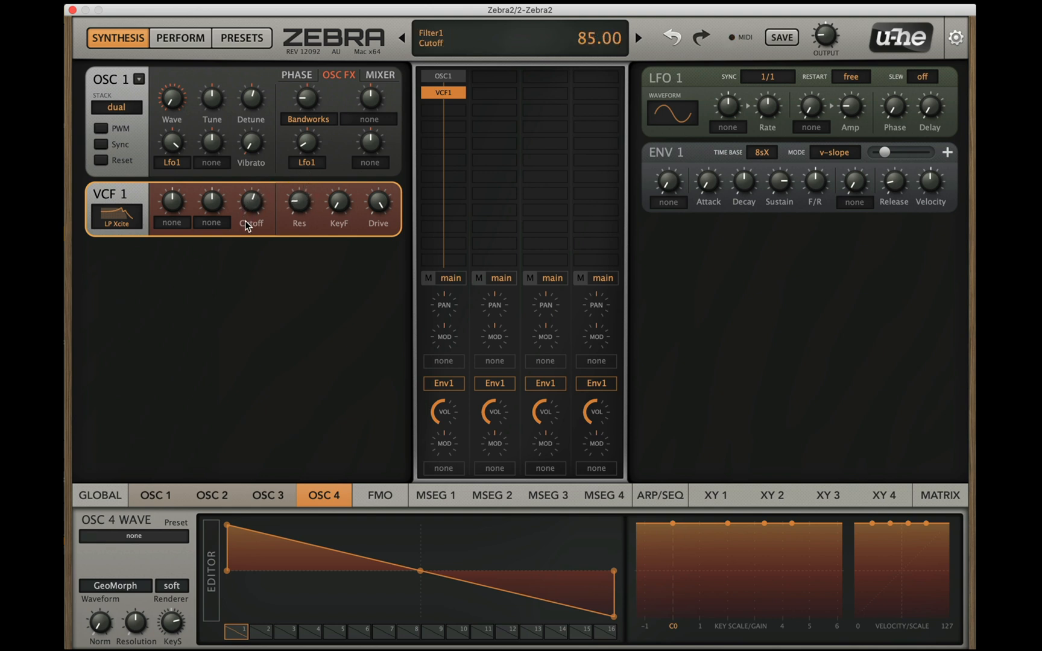
Step: Switch VCF 1's filter type to LP Allround, lower its drive and readjust its resonance and cutoff
{"action": "left_click", "coordinate": [112, 212]}
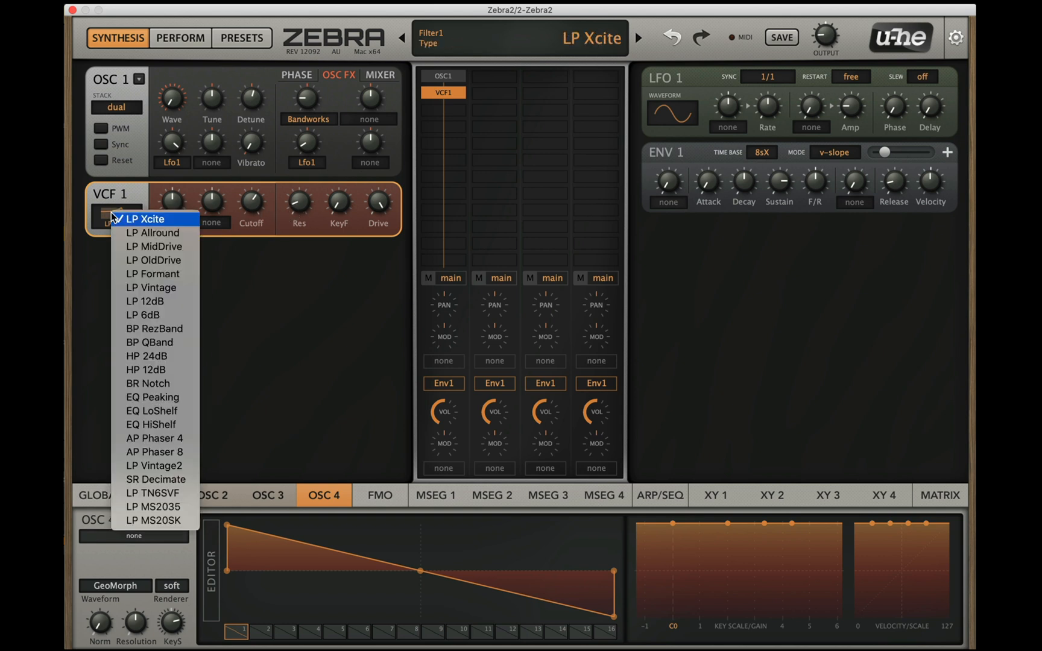
{"action": "left_click", "coordinate": [130, 233]}
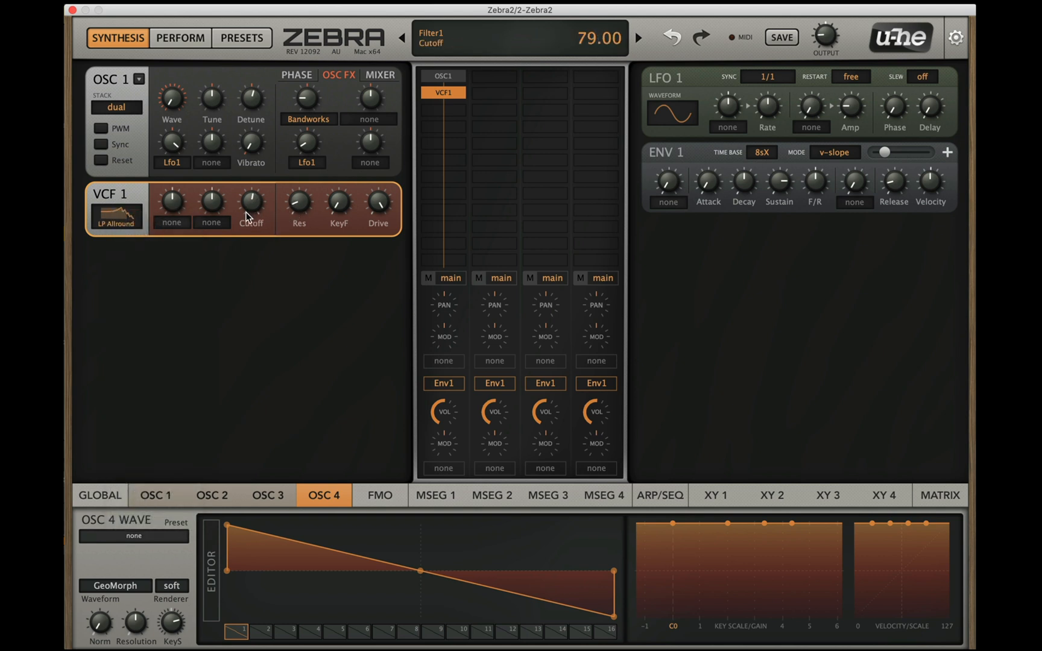
{"action": "left_click_drag", "start_coordinate": [299, 203], "coordinate": [294, 210]}
{"action": "left_click_drag", "start_coordinate": [379, 205], "coordinate": [371, 283]}
{"action": "left_click_drag", "start_coordinate": [301, 207], "coordinate": [265, 197]}
{"action": "left_click_drag", "start_coordinate": [265, 188], "coordinate": [262, 196]}
{"action": "left_click_drag", "start_coordinate": [262, 206], "coordinate": [262, 211]}
Step: Assign Lfo2 as VCF 1's second modulation source
{"action": "left_click", "coordinate": [211, 223]}
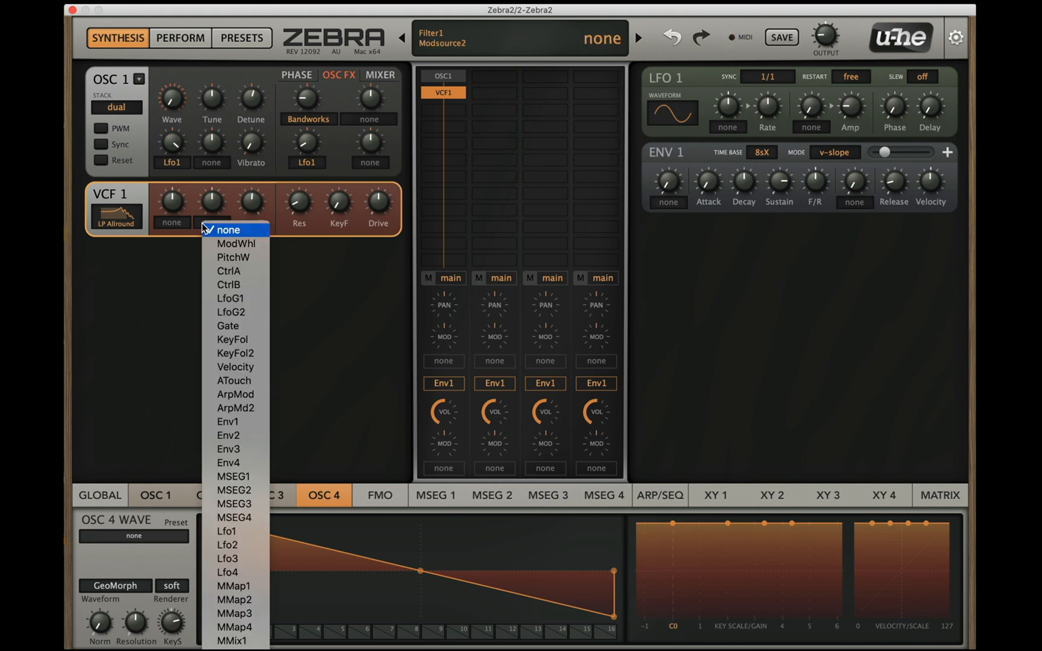
{"action": "left_click", "coordinate": [229, 545]}
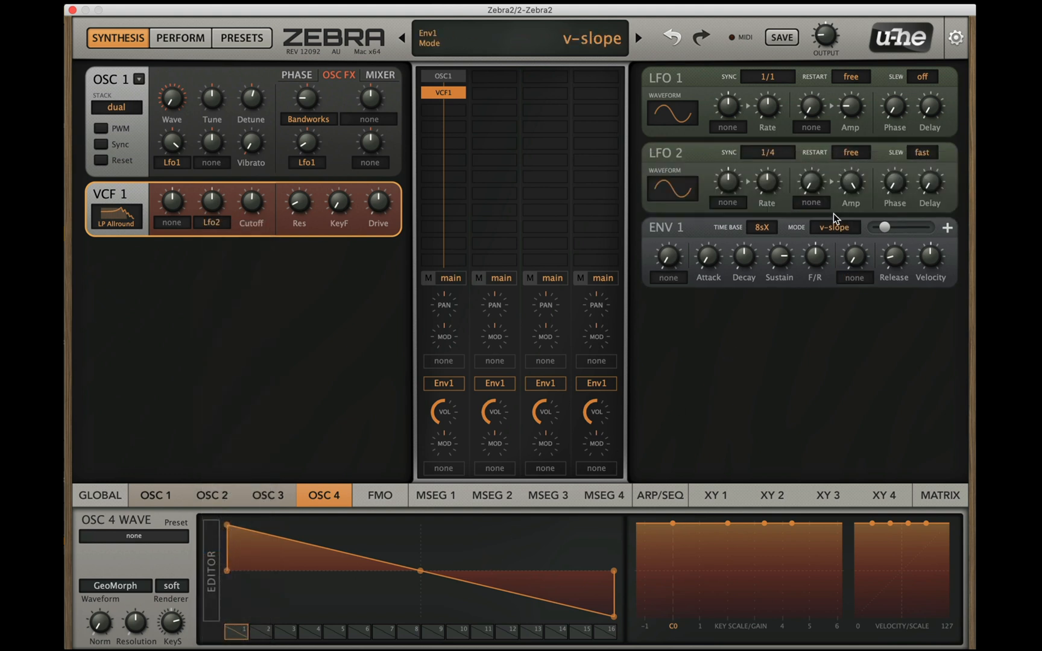
{"action": "left_click", "coordinate": [848, 153]}
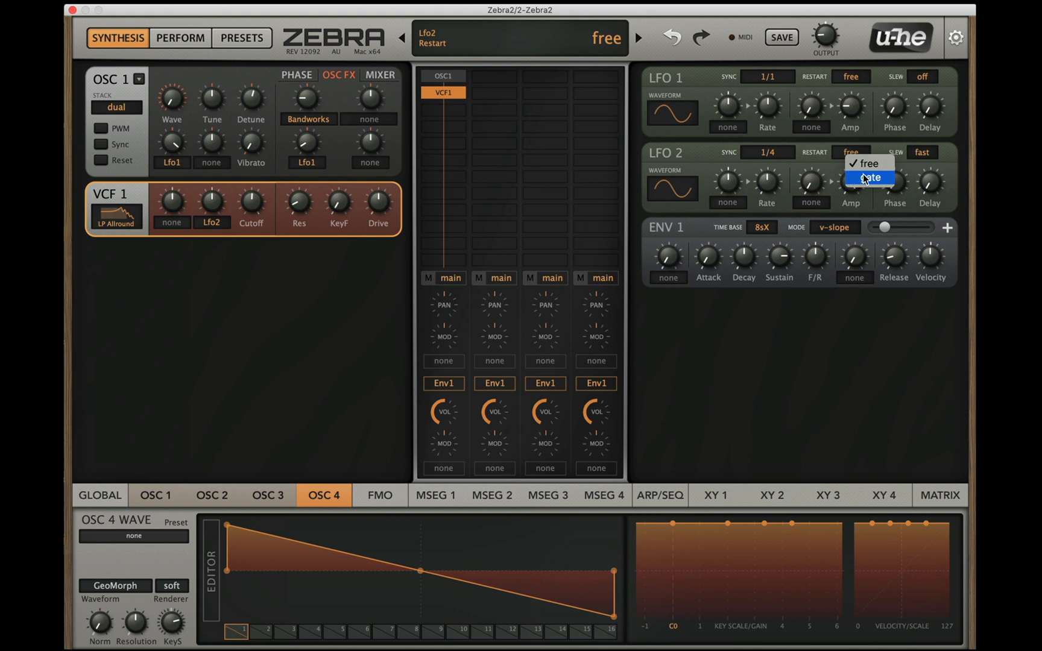
{"action": "left_click", "coordinate": [863, 177]}
{"action": "left_click", "coordinate": [850, 154]}
{"action": "left_click", "coordinate": [868, 142]}
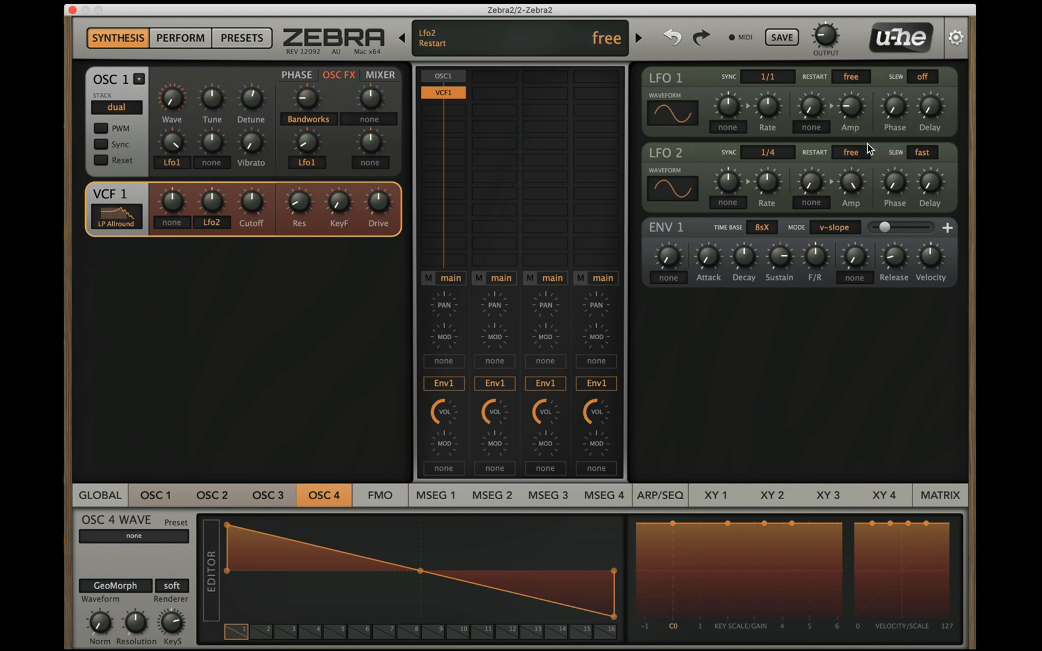
Step: Set LFO 2's slew to slow and its sync to 8/1
{"action": "left_click", "coordinate": [929, 154]}
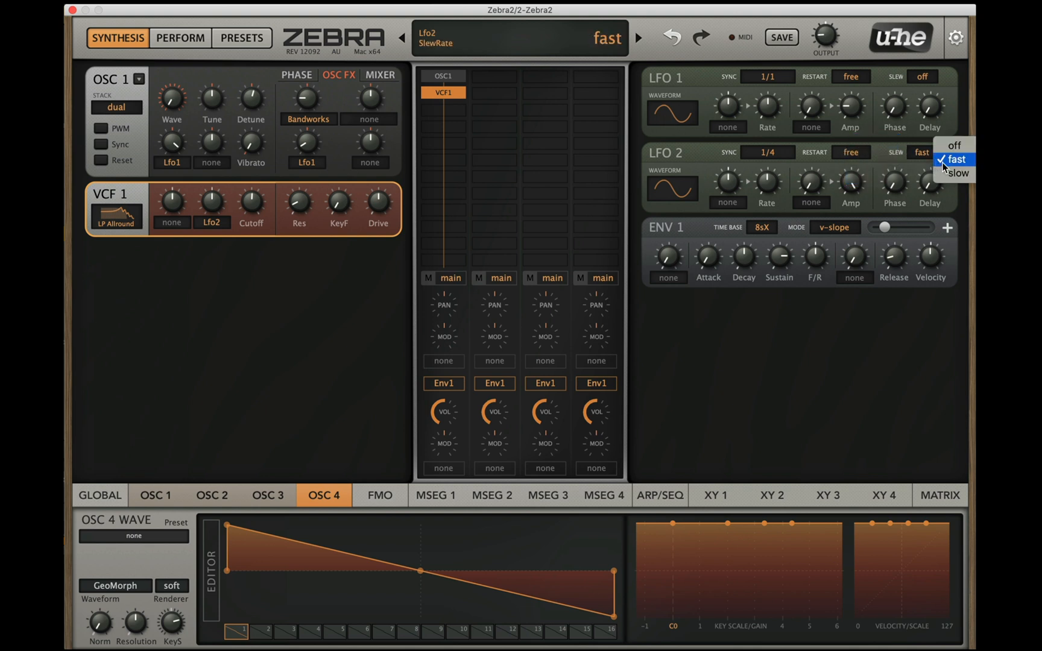
{"action": "left_click", "coordinate": [951, 174]}
{"action": "left_click", "coordinate": [763, 158]}
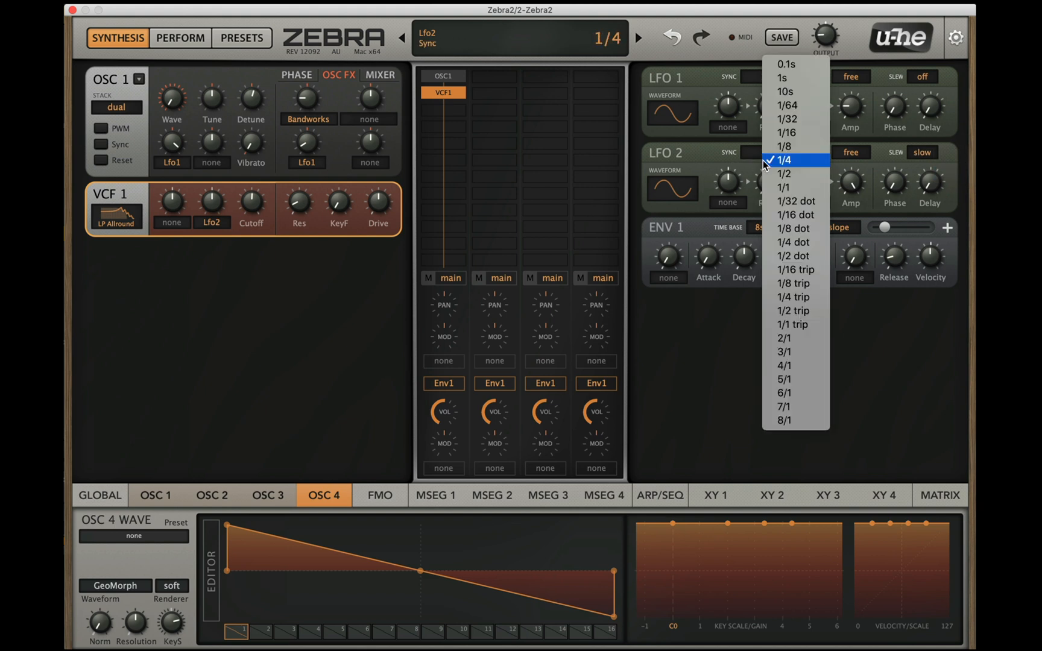
{"action": "left_click", "coordinate": [818, 422]}
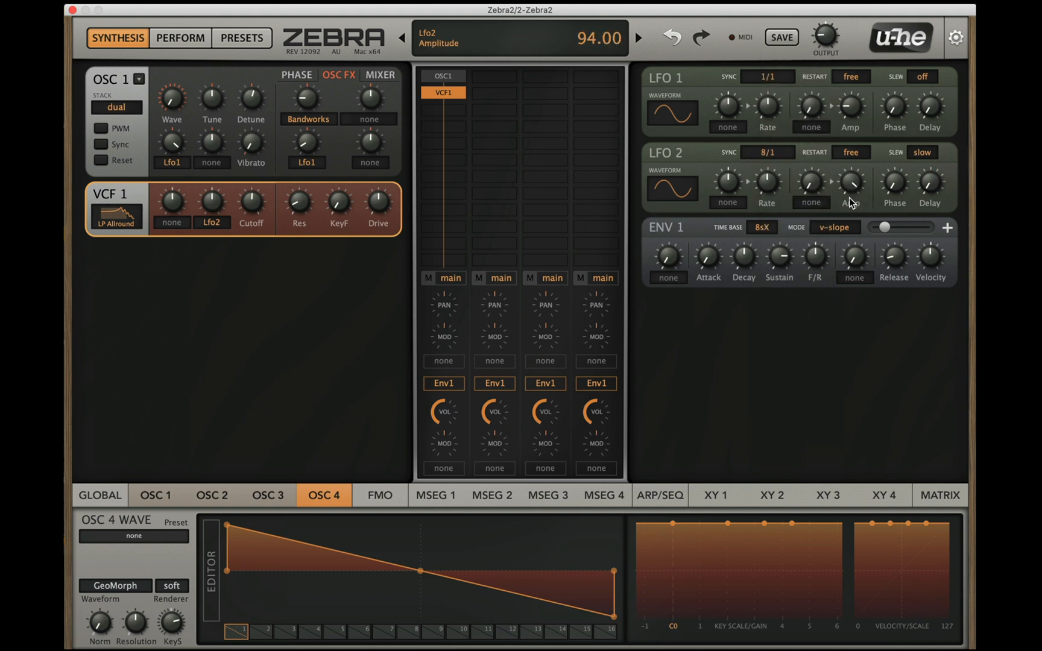
Step: Lower LFO 2's amplitude and raise its modulation depth on VCF 1 to 42.00
{"action": "left_click_drag", "start_coordinate": [851, 252], "coordinate": [852, 266]}
{"action": "left_click_drag", "start_coordinate": [215, 204], "coordinate": [226, 194]}
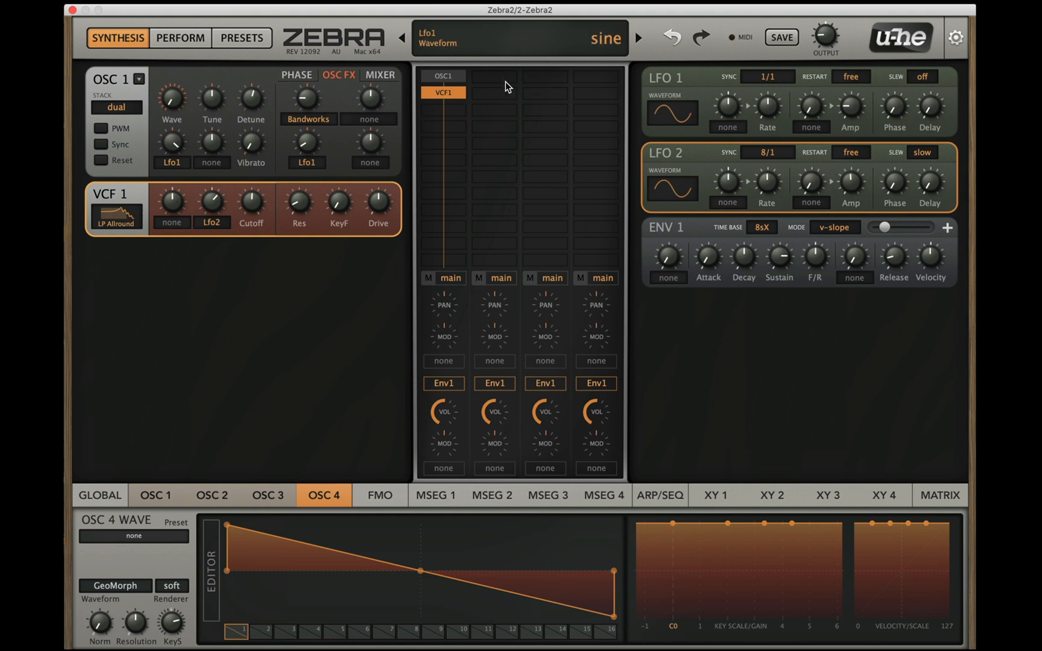
Step: Lower oscillator 1's volume in its mixer settings
{"action": "left_click", "coordinate": [394, 80]}
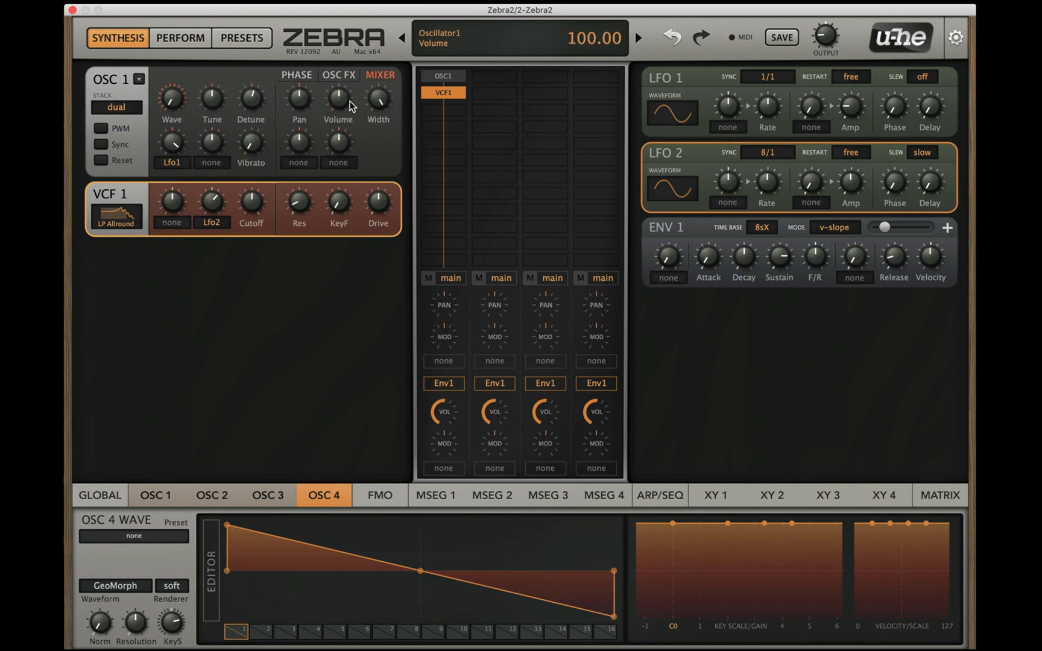
{"action": "left_click_drag", "start_coordinate": [340, 105], "coordinate": [342, 127]}
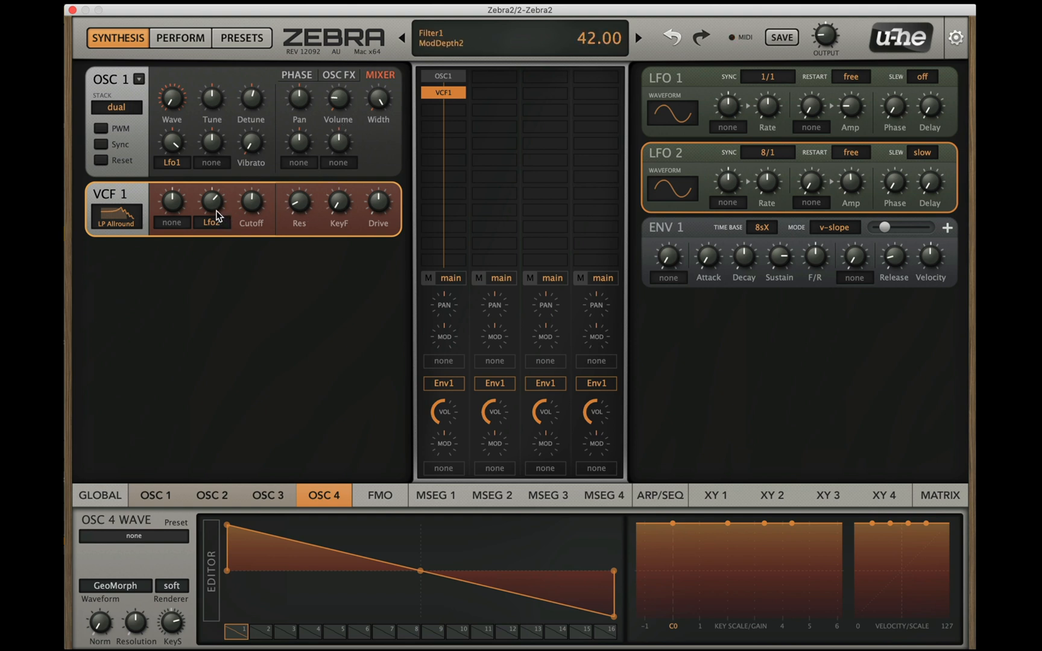
Step: Reduce VCF 1's Lfo2 modulation depth, raise its resonance and lower its drive
{"action": "left_click_drag", "start_coordinate": [214, 212], "coordinate": [213, 214]}
{"action": "left_click_drag", "start_coordinate": [298, 209], "coordinate": [302, 193]}
{"action": "left_click_drag", "start_coordinate": [388, 217], "coordinate": [365, 230]}
{"action": "mouse_move", "coordinate": [298, 206]}
{"action": "left_mouse_down"}
{"action": "mouse_move", "coordinate": [307, 98]}
{"action": "mouse_move", "coordinate": [311, 217]}
{"action": "left_mouse_up"}
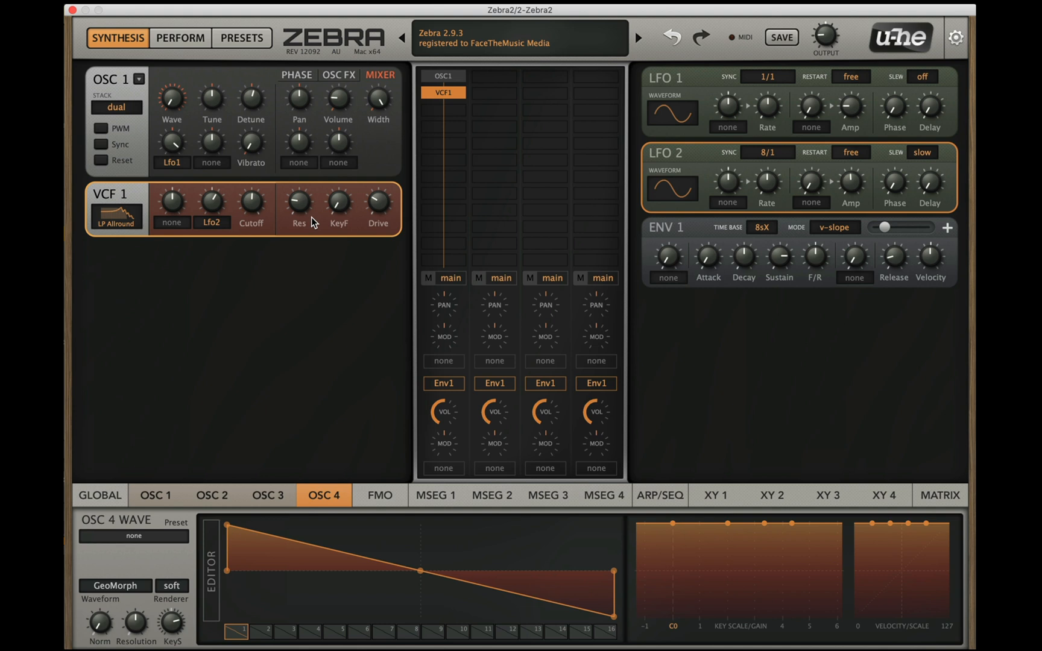
Step: Remove ModFX1 from the global effects grid and insert Delay1 in its place
{"action": "left_click", "coordinate": [90, 496]}
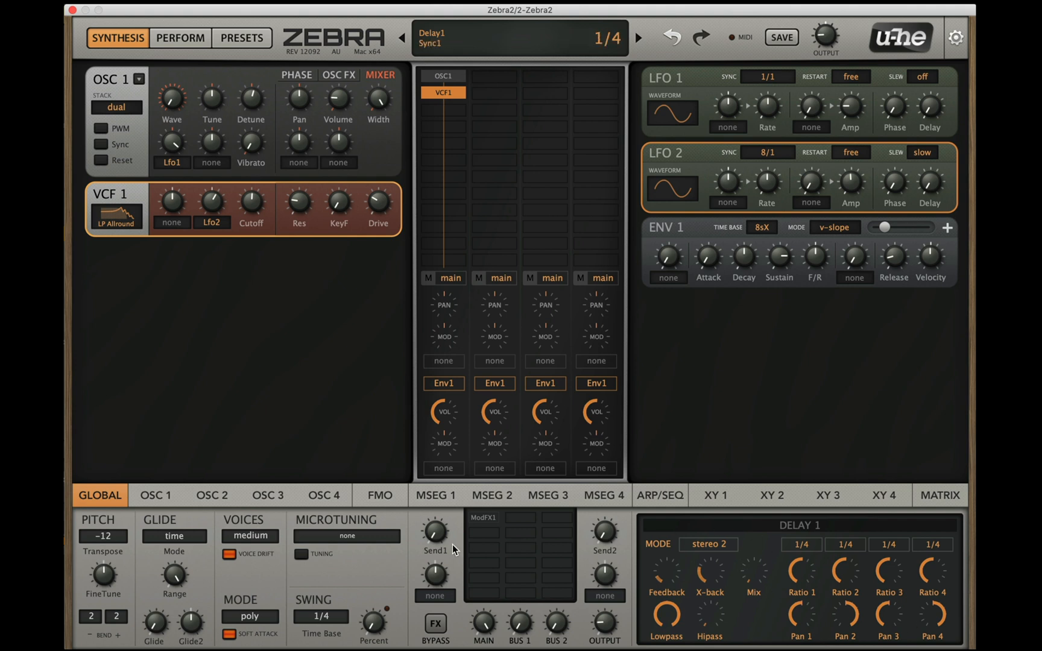
{"action": "left_click", "coordinate": [481, 517]}
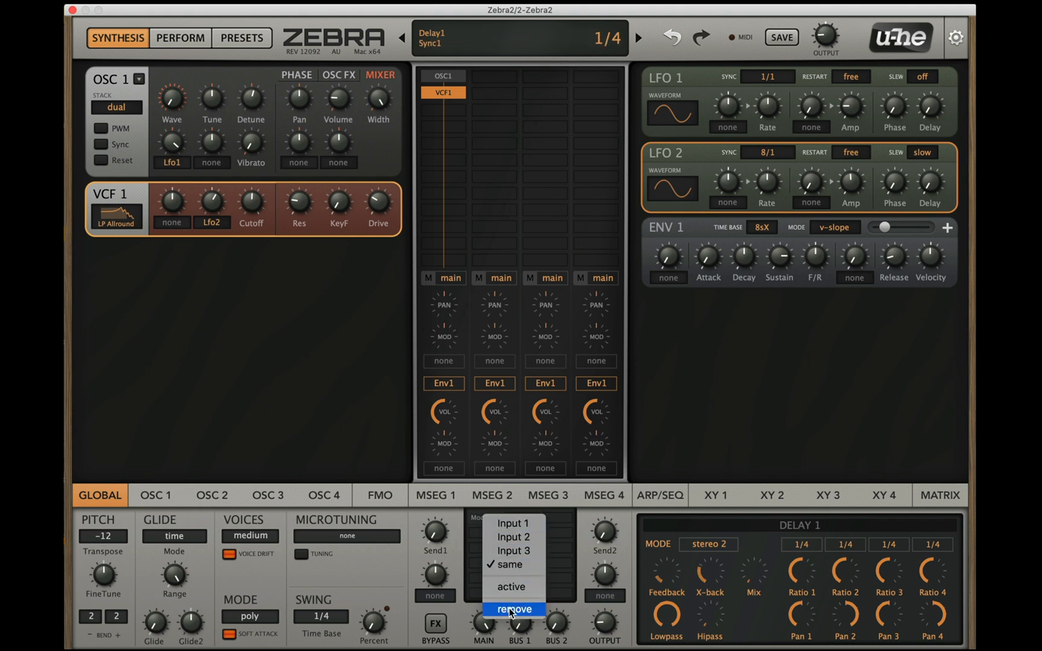
{"action": "left_click", "coordinate": [517, 608]}
{"action": "left_click", "coordinate": [490, 518]}
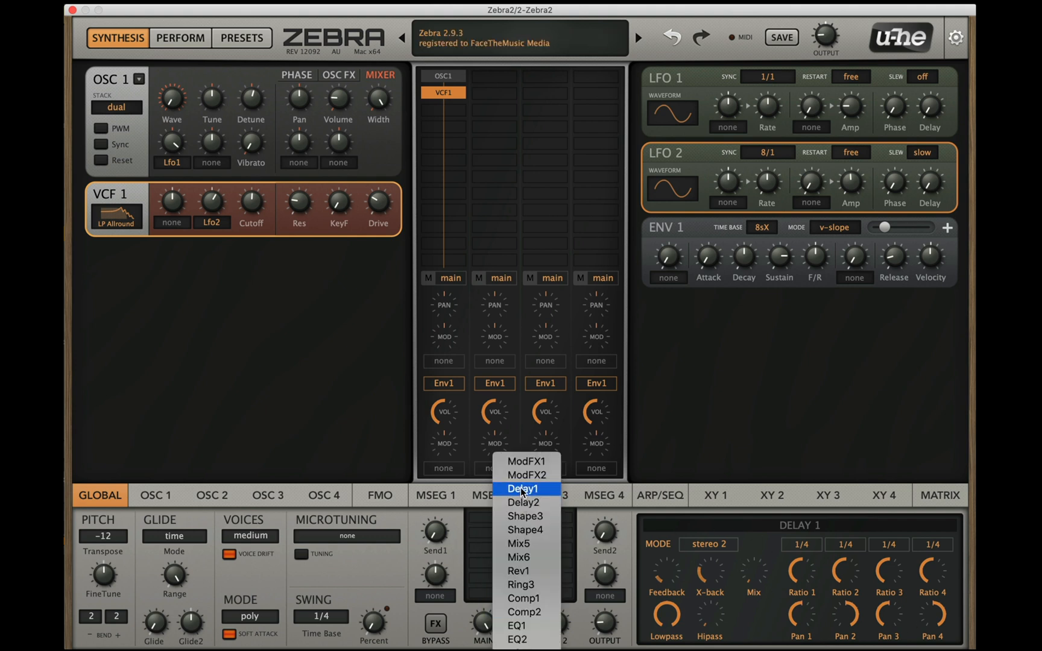
{"action": "left_click", "coordinate": [520, 488]}
Step: Dial in Delay 1's mix and feedback and set its high-pass to 23.00
{"action": "mouse_move", "coordinate": [754, 570]}
{"action": "left_mouse_down"}
{"action": "mouse_move", "coordinate": [765, 513]}
{"action": "mouse_move", "coordinate": [679, 581]}
{"action": "mouse_move", "coordinate": [679, 564]}
{"action": "mouse_move", "coordinate": [746, 594]}
{"action": "mouse_move", "coordinate": [742, 579]}
{"action": "mouse_move", "coordinate": [741, 588]}
{"action": "left_mouse_up"}
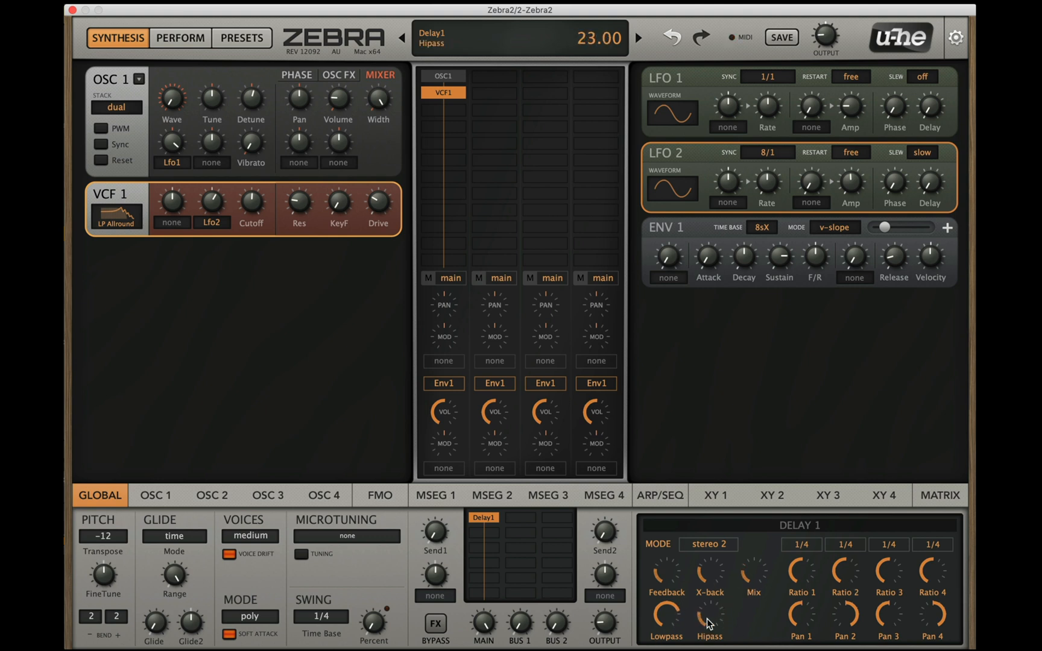
{"action": "left_click_drag", "start_coordinate": [753, 569], "coordinate": [763, 527]}
{"action": "left_click_drag", "start_coordinate": [667, 571], "coordinate": [665, 591]}
{"action": "left_click_drag", "start_coordinate": [758, 572], "coordinate": [746, 620]}
Step: Lower VCF 1's cutoff to 38.80 and trim Delay 1's mix
{"action": "mouse_move", "coordinate": [252, 206]}
{"action": "left_mouse_down"}
{"action": "mouse_move", "coordinate": [256, 183]}
{"action": "mouse_move", "coordinate": [249, 234]}
{"action": "mouse_move", "coordinate": [252, 187]}
{"action": "mouse_move", "coordinate": [251, 221]}
{"action": "left_mouse_up"}
{"action": "left_click_drag", "start_coordinate": [747, 578], "coordinate": [746, 589]}
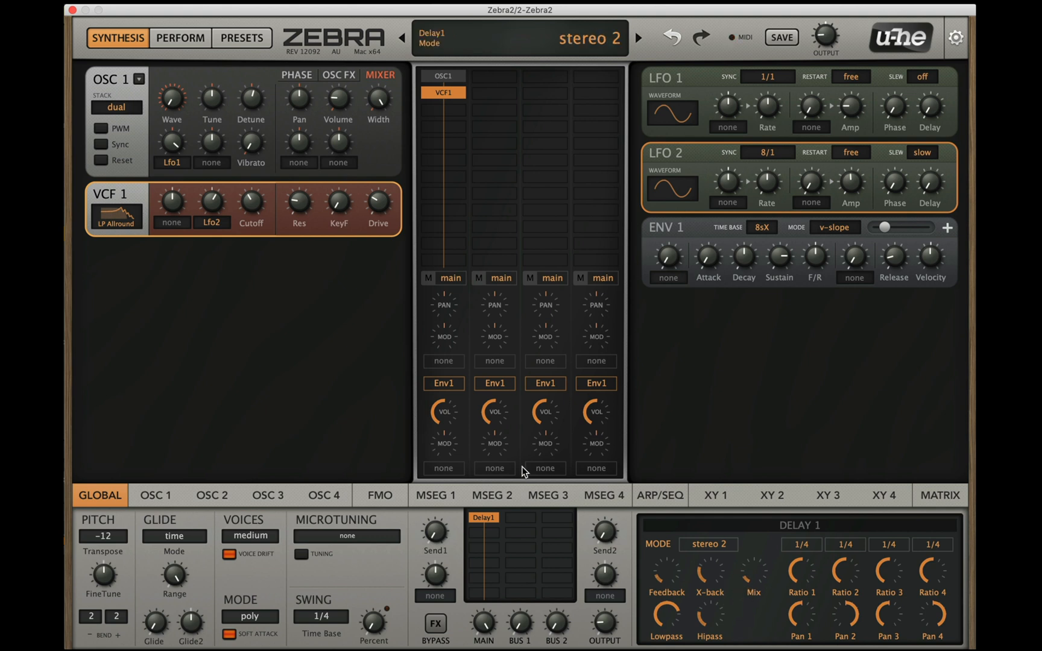
{"action": "mouse_move", "coordinate": [255, 203]}
{"action": "left_mouse_down"}
{"action": "mouse_move", "coordinate": [257, 175]}
{"action": "mouse_move", "coordinate": [250, 214]}
{"action": "left_mouse_up"}
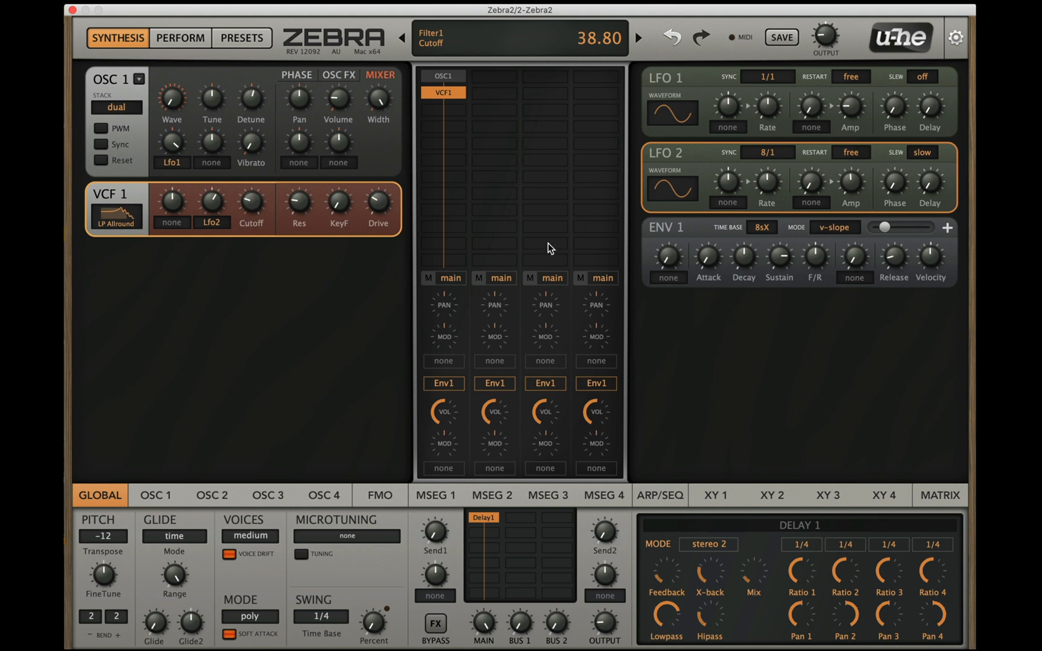
Step: Add the NuRev reverb below Delay1 and raise its decay, size and tone
{"action": "left_click", "coordinate": [483, 536]}
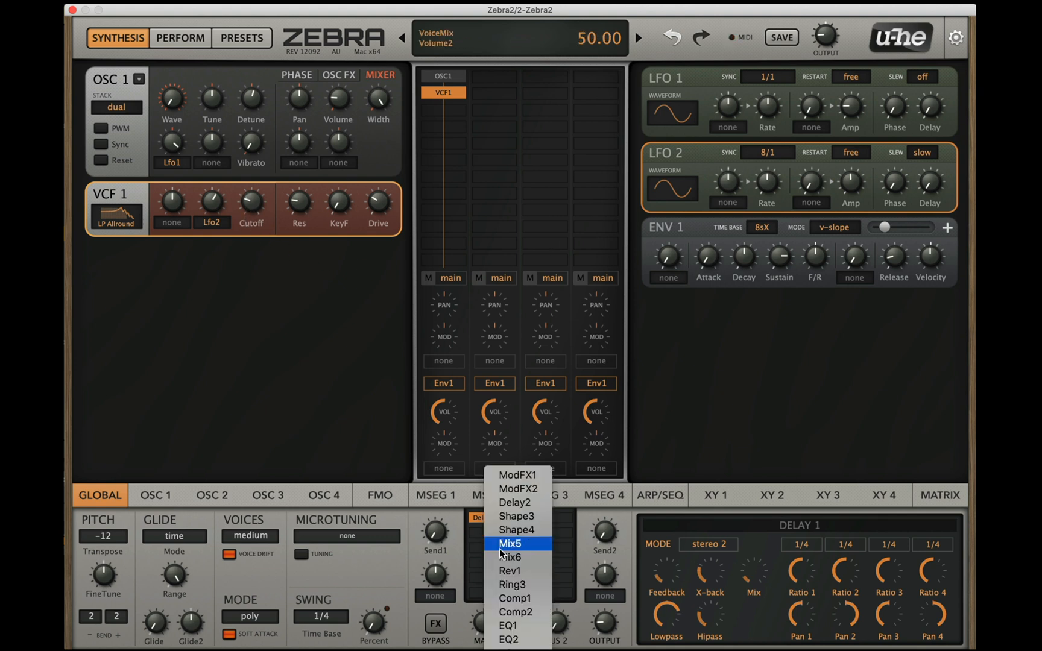
{"action": "left_click", "coordinate": [510, 650]}
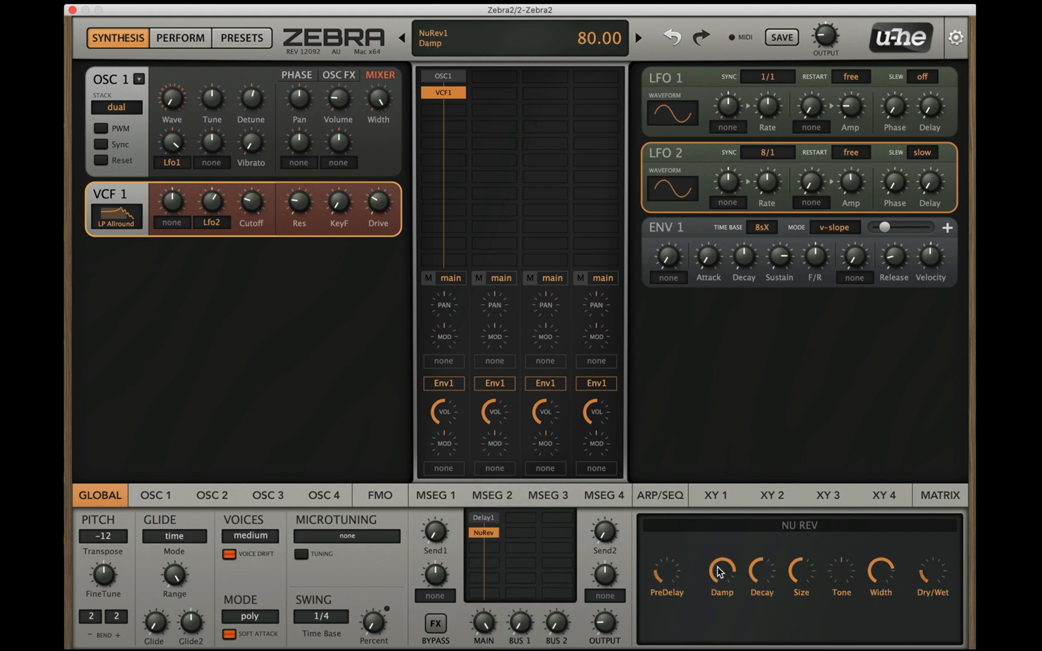
{"action": "left_click_drag", "start_coordinate": [754, 578], "coordinate": [813, 566]}
{"action": "left_click_drag", "start_coordinate": [847, 562], "coordinate": [848, 585]}
Step: Try NuRev's dry/wet mix at 51.00, then settle it at a low level while adjusting VCF 1's cutoff
{"action": "left_click_drag", "start_coordinate": [940, 559], "coordinate": [951, 526]}
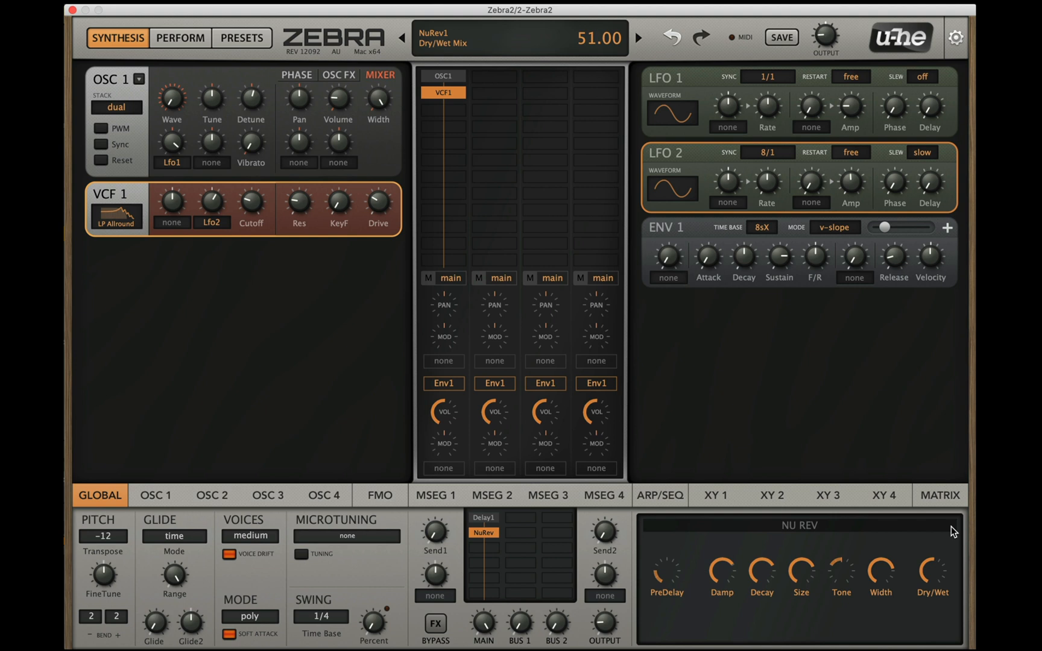
{"action": "left_click_drag", "start_coordinate": [940, 582], "coordinate": [941, 579]}
{"action": "left_click_drag", "start_coordinate": [252, 198], "coordinate": [272, 241]}
{"action": "left_click_drag", "start_coordinate": [934, 572], "coordinate": [919, 625]}
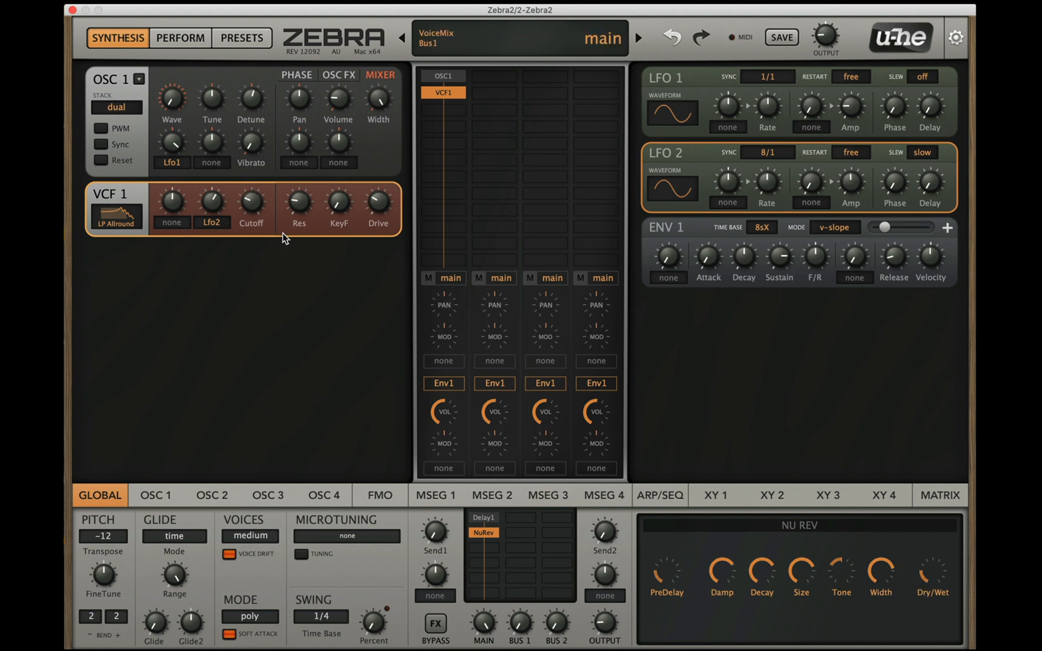
Step: Lower VCF 1's cutoff, raise its drive and increase its Lfo2 modulation depth
{"action": "mouse_move", "coordinate": [253, 204]}
{"action": "left_mouse_down"}
{"action": "mouse_move", "coordinate": [253, 155]}
{"action": "mouse_move", "coordinate": [246, 212]}
{"action": "left_mouse_up"}
{"action": "left_click_drag", "start_coordinate": [266, 207], "coordinate": [261, 175]}
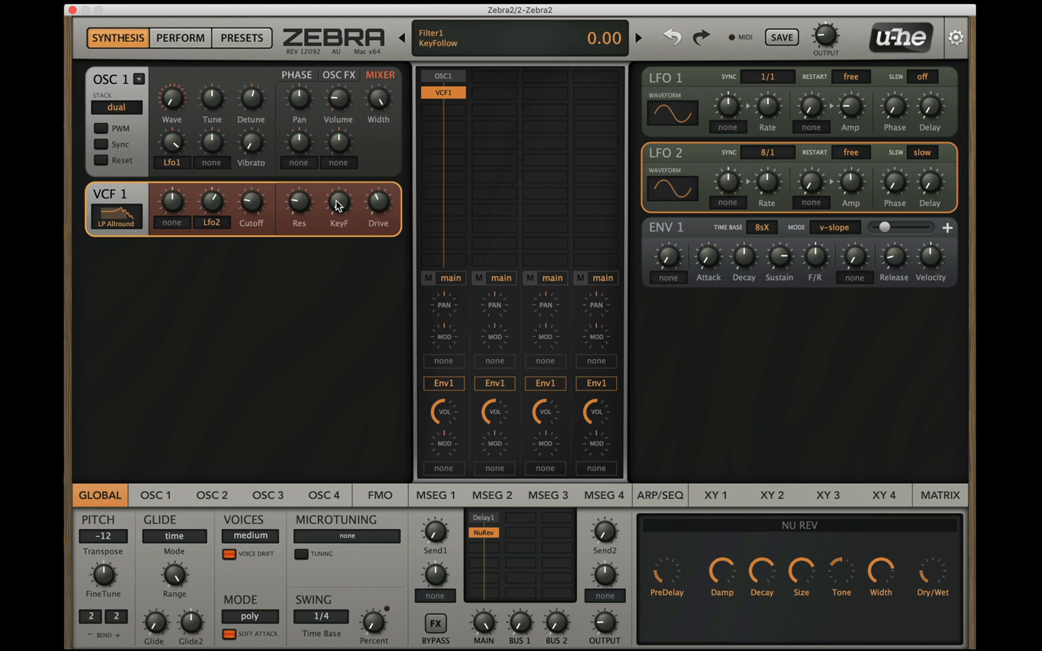
{"action": "left_click_drag", "start_coordinate": [308, 206], "coordinate": [305, 185]}
{"action": "left_click_drag", "start_coordinate": [214, 203], "coordinate": [249, 215]}
{"action": "left_click_drag", "start_coordinate": [204, 201], "coordinate": [247, 214]}
Step: Sweep VCF 1's controls, leaving drive at 31.00, resonance low and the cutoff fully open
{"action": "left_click_drag", "start_coordinate": [373, 191], "coordinate": [345, 234]}
{"action": "left_click_drag", "start_coordinate": [307, 201], "coordinate": [319, 248]}
{"action": "left_click_drag", "start_coordinate": [253, 204], "coordinate": [333, 166]}
{"action": "left_click_drag", "start_coordinate": [378, 201], "coordinate": [390, 156]}
{"action": "left_click_drag", "start_coordinate": [297, 201], "coordinate": [267, 182]}
{"action": "left_click_drag", "start_coordinate": [275, 187], "coordinate": [283, 216]}
{"action": "left_click_drag", "start_coordinate": [381, 197], "coordinate": [374, 229]}
{"action": "left_click_drag", "start_coordinate": [236, 202], "coordinate": [262, 156]}
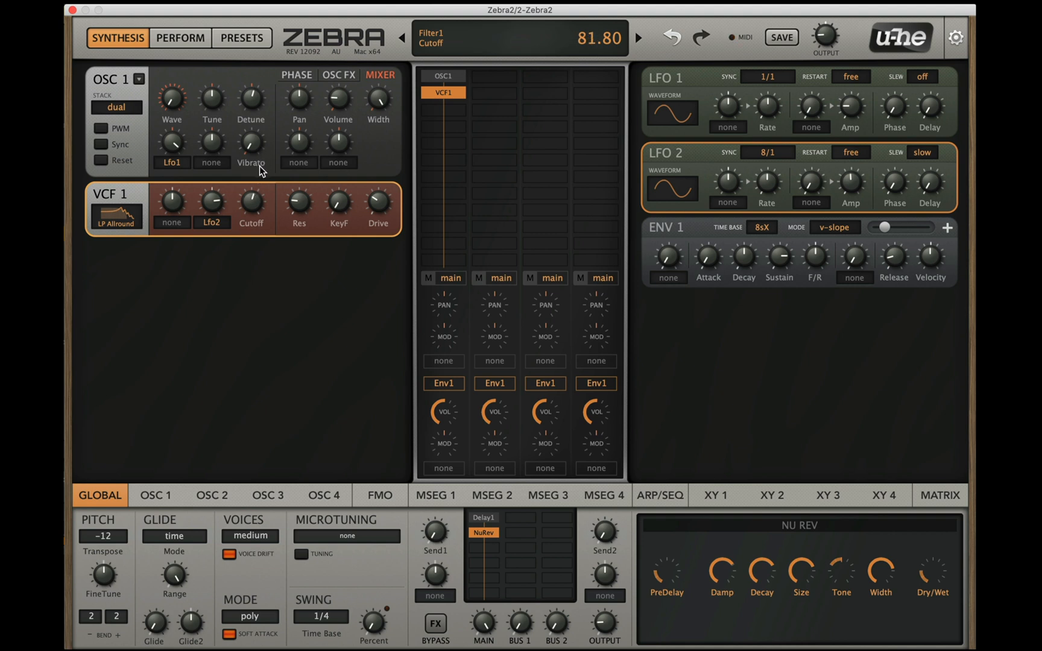
{"action": "left_click_drag", "start_coordinate": [299, 202], "coordinate": [275, 127]}
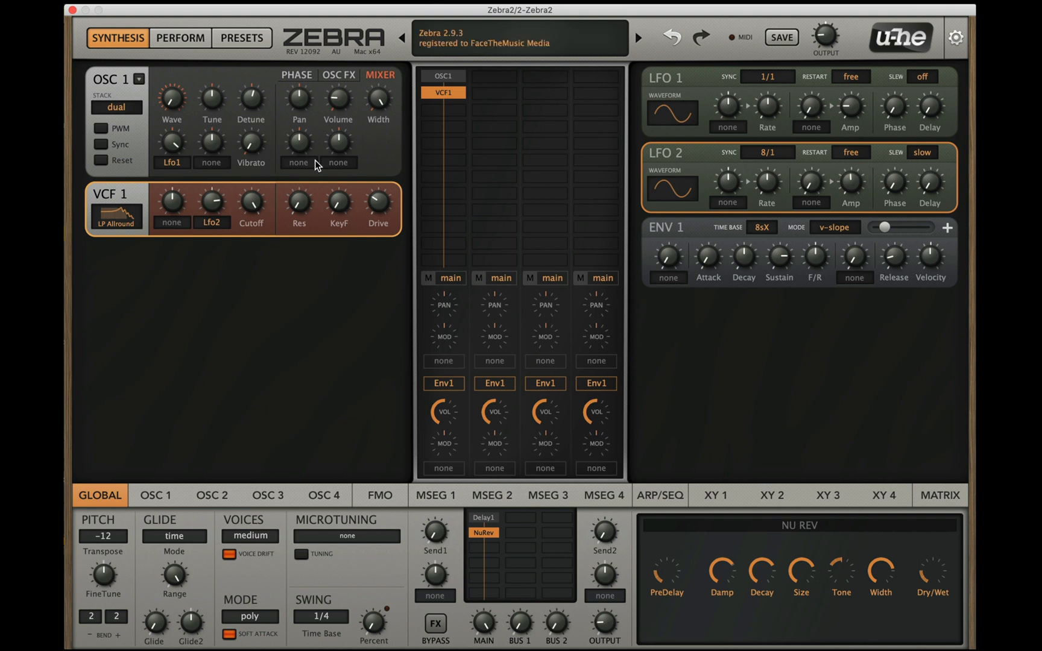
Step: Insert Shape1 below VCF1, keeping the Shape type, with raised input and depth and its output at -14.4 dB
{"action": "left_click", "coordinate": [453, 106]}
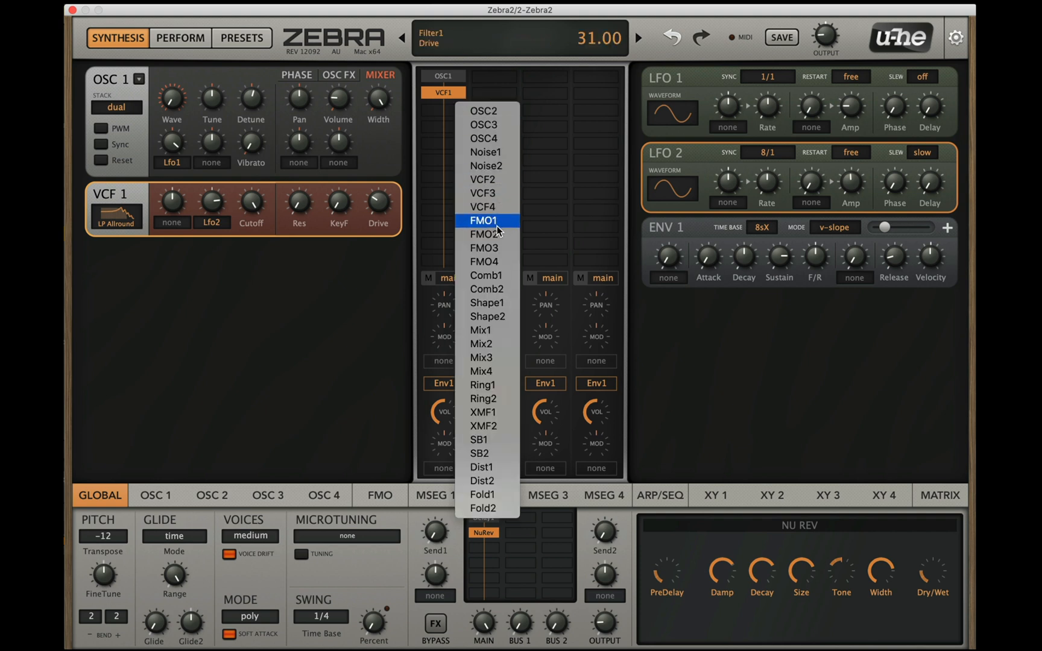
{"action": "left_click", "coordinate": [501, 306]}
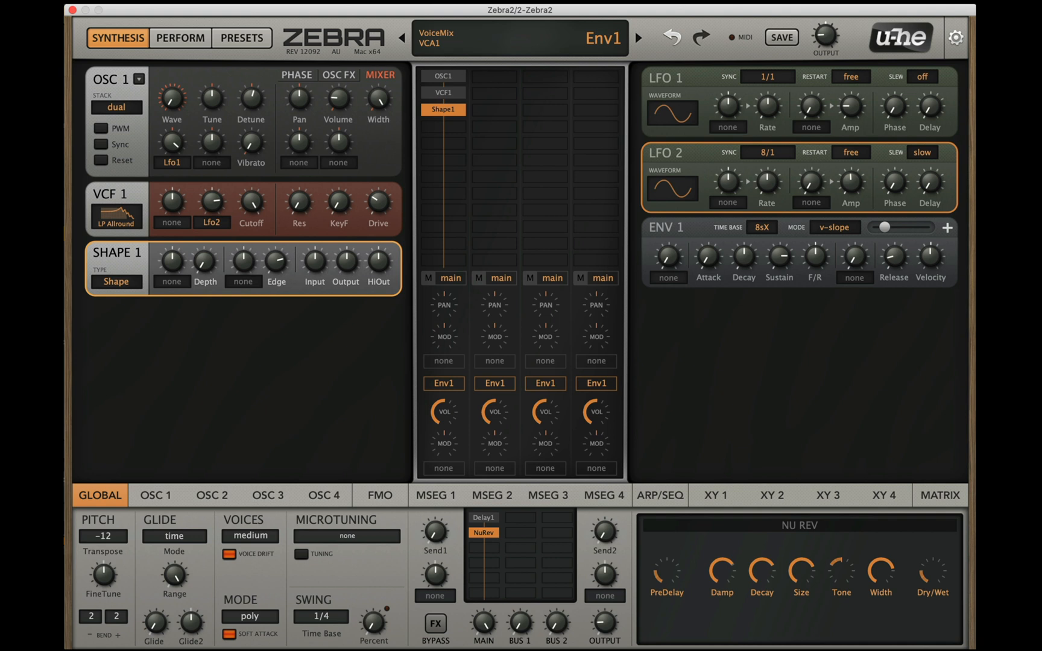
{"action": "left_click", "coordinate": [120, 280]}
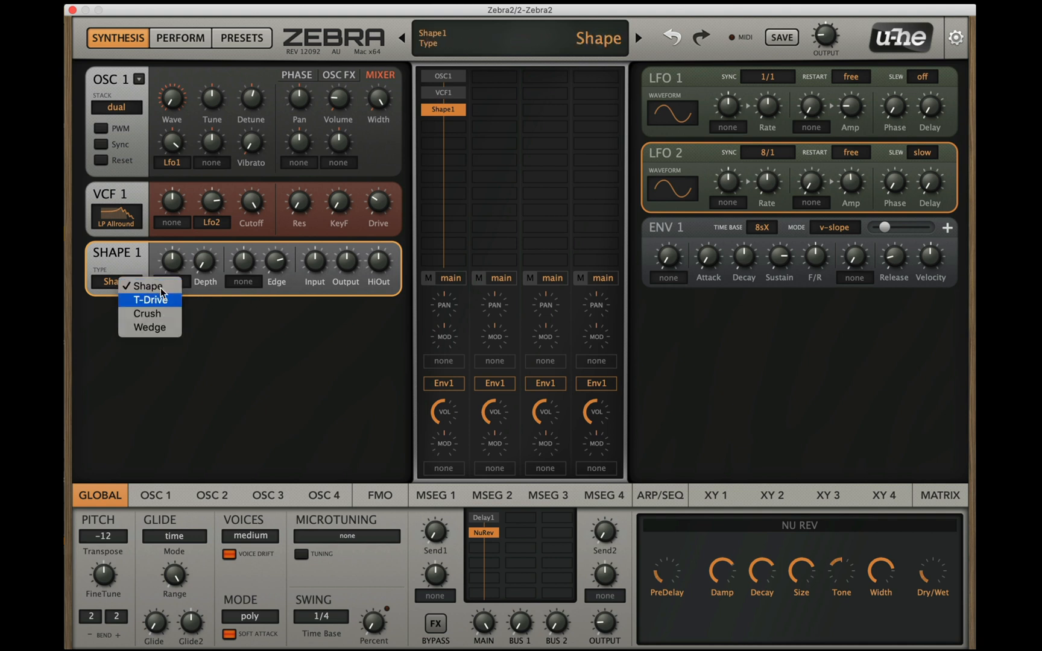
{"action": "left_click", "coordinate": [336, 309]}
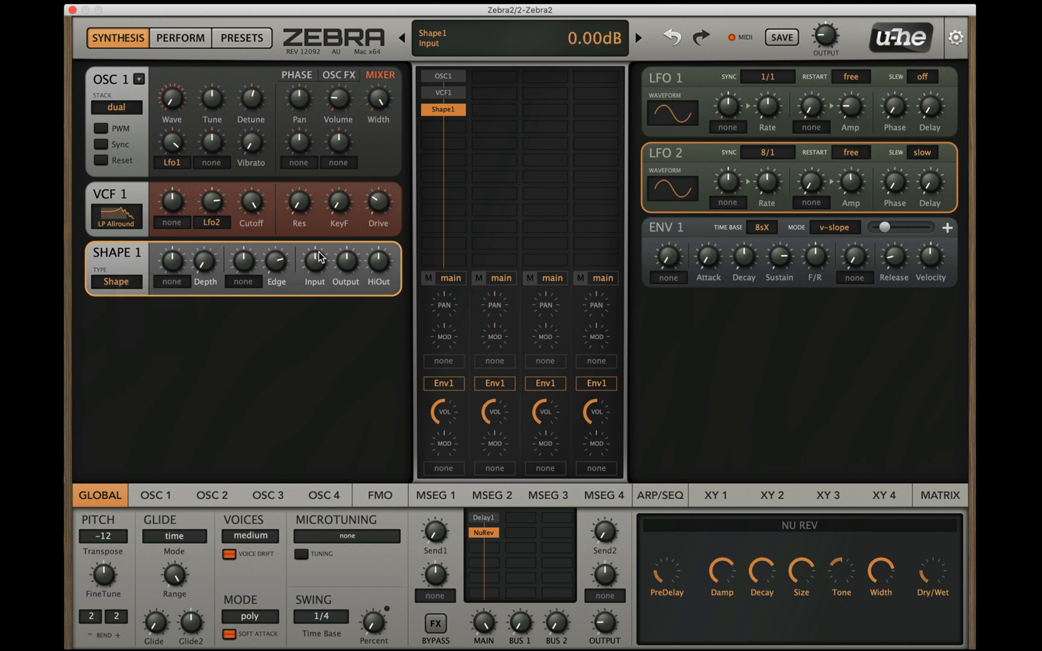
{"action": "left_click_drag", "start_coordinate": [314, 268], "coordinate": [334, 316]}
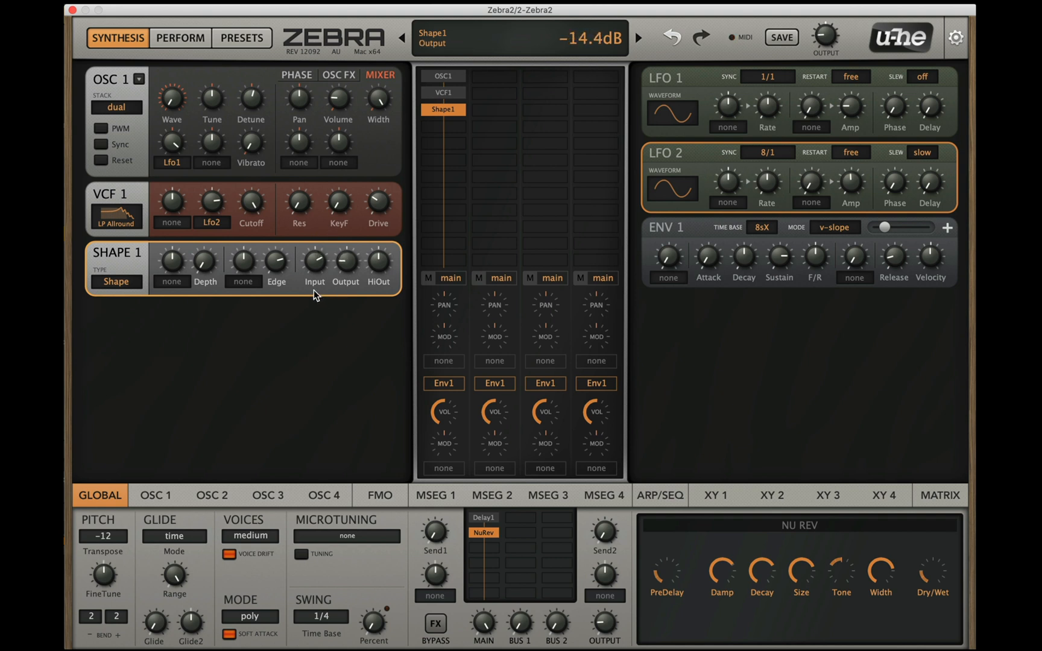
{"action": "left_click_drag", "start_coordinate": [202, 265], "coordinate": [212, 84]}
Step: Pull VCF 1's cutoff down from fully open and raise its Lfo2 modulation depth, resonance and drive
{"action": "left_click_drag", "start_coordinate": [257, 205], "coordinate": [265, 240]}
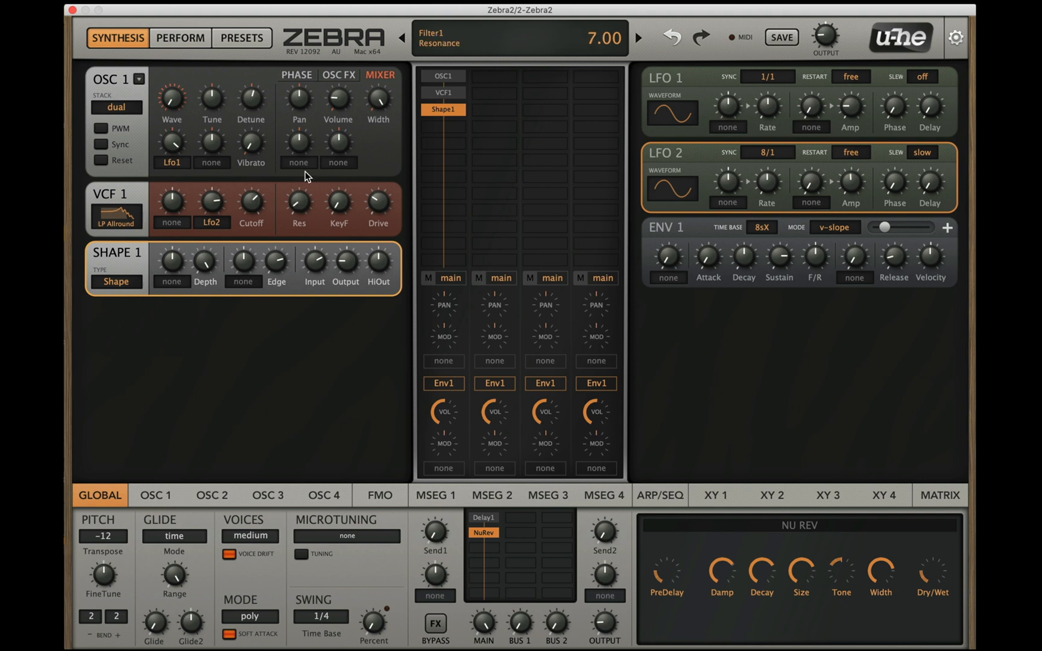
{"action": "mouse_move", "coordinate": [306, 177]}
{"action": "left_mouse_down"}
{"action": "mouse_move", "coordinate": [308, 141]}
{"action": "mouse_move", "coordinate": [292, 172]}
{"action": "left_mouse_up"}
{"action": "left_click_drag", "start_coordinate": [252, 203], "coordinate": [310, 144]}
{"action": "left_click_drag", "start_coordinate": [218, 208], "coordinate": [266, 177]}
{"action": "left_click_drag", "start_coordinate": [287, 218], "coordinate": [274, 269]}
{"action": "scroll", "coordinate": [247, 202], "scroll_direction": "up", "scroll_amount": 3}
{"action": "mouse_move", "coordinate": [379, 199]}
{"action": "left_mouse_down"}
{"action": "mouse_move", "coordinate": [390, 202]}
{"action": "mouse_move", "coordinate": [382, 213]}
{"action": "left_mouse_up"}
{"action": "left_click_drag", "start_coordinate": [307, 206], "coordinate": [284, 184]}
Step: Lower Shape 1's input, depth and edge
{"action": "left_click_drag", "start_coordinate": [319, 261], "coordinate": [316, 289]}
{"action": "left_click_drag", "start_coordinate": [205, 261], "coordinate": [198, 338]}
{"action": "left_click_drag", "start_coordinate": [270, 264], "coordinate": [263, 323]}
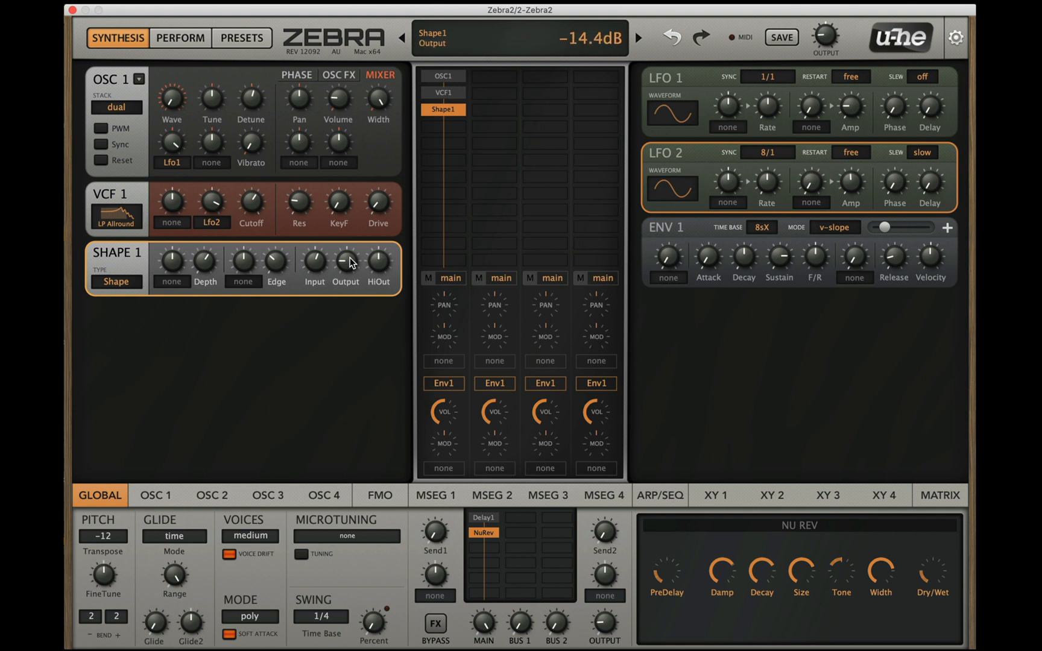
{"action": "left_click_drag", "start_coordinate": [352, 246], "coordinate": [309, 318]}
Step: Reduce VCF 1's Lfo2 modulation depth and cutoff, and raise its resonance
{"action": "left_click_drag", "start_coordinate": [217, 204], "coordinate": [214, 245]}
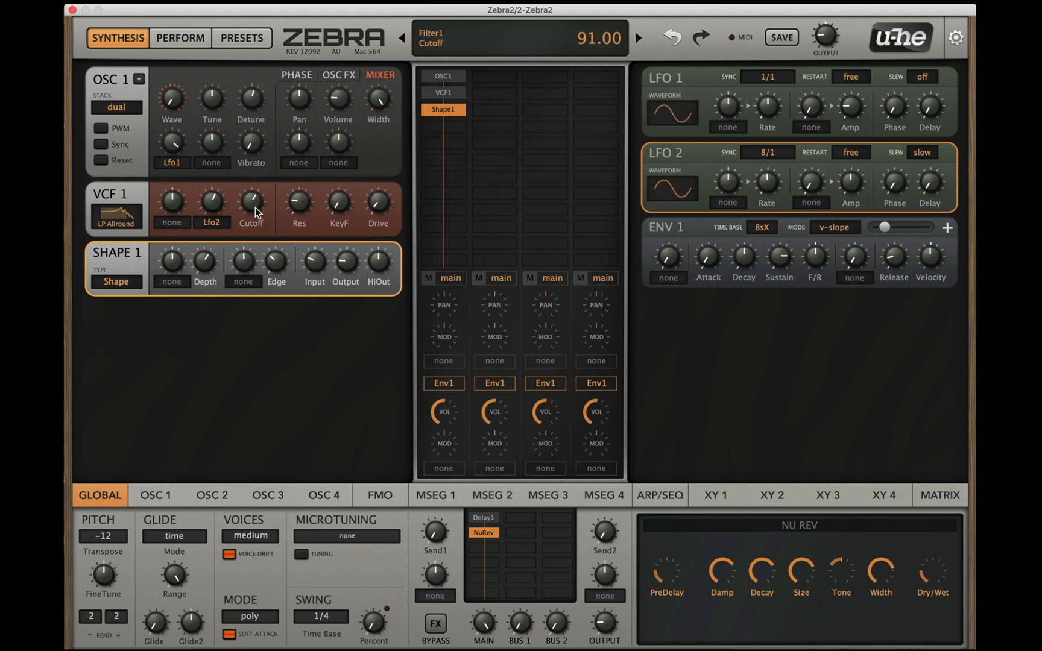
{"action": "mouse_move", "coordinate": [300, 202]}
{"action": "left_mouse_down"}
{"action": "mouse_move", "coordinate": [307, 157]}
{"action": "mouse_move", "coordinate": [305, 211]}
{"action": "left_mouse_up"}
{"action": "left_click_drag", "start_coordinate": [379, 146], "coordinate": [399, 155]}
{"action": "left_click_drag", "start_coordinate": [291, 214], "coordinate": [289, 167]}
{"action": "left_click_drag", "start_coordinate": [248, 230], "coordinate": [250, 232]}
{"action": "left_click_drag", "start_coordinate": [246, 232], "coordinate": [247, 237]}
{"action": "left_click_drag", "start_coordinate": [253, 214], "coordinate": [250, 234]}
{"action": "left_click_drag", "start_coordinate": [252, 221], "coordinate": [255, 239]}
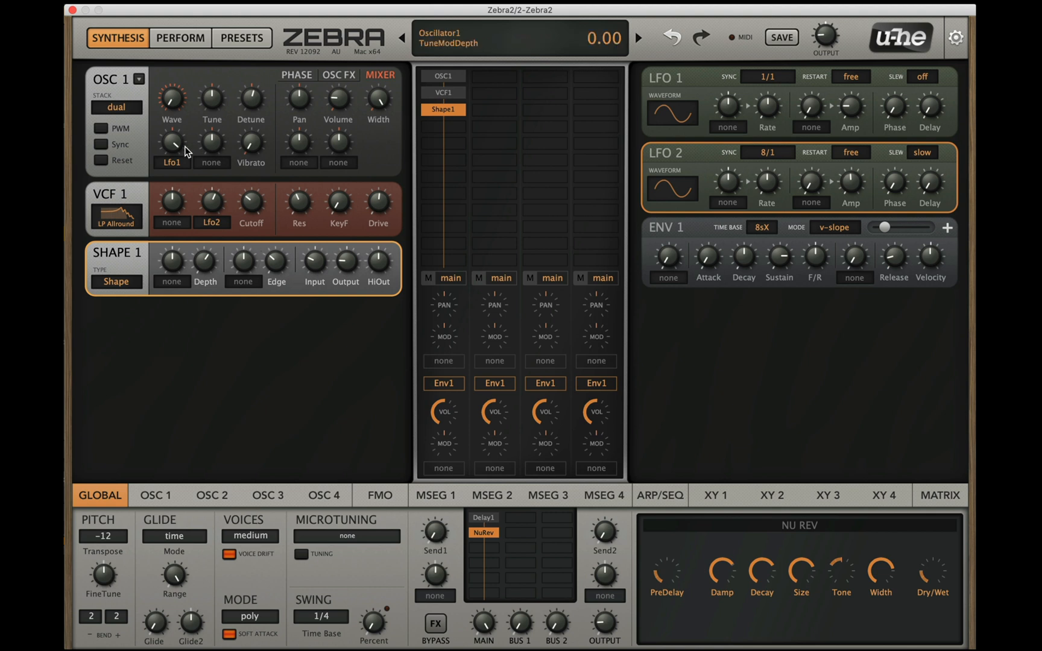
Step: Assign Env2 as VCF 1's first modulation source, then lower Env 2's sustain and lengthen its attack and decay
{"action": "left_click", "coordinate": [175, 225]}
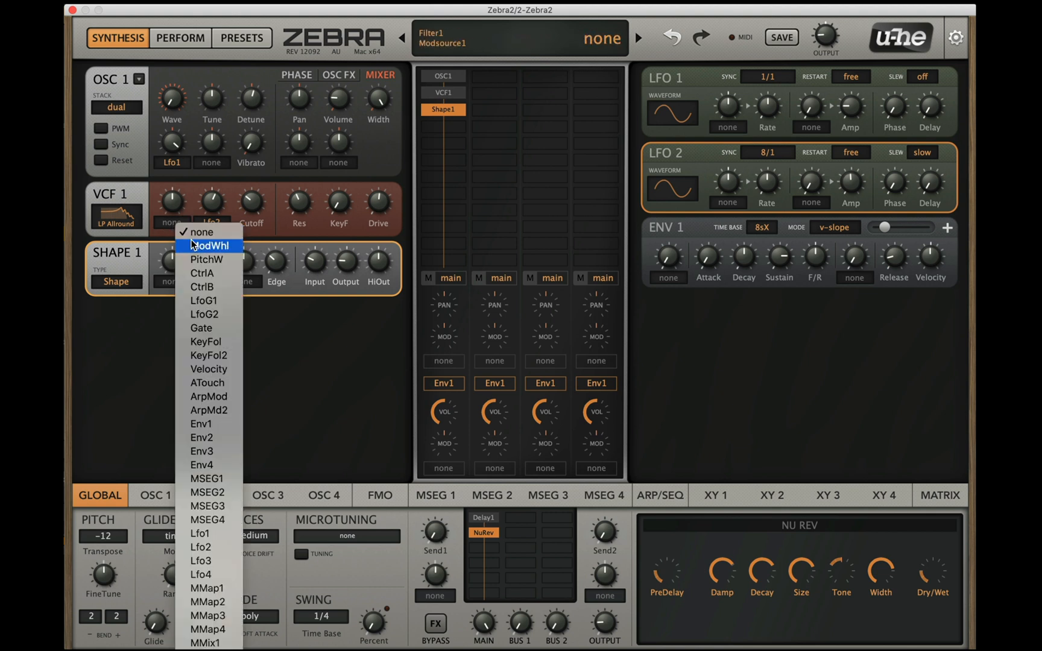
{"action": "left_click", "coordinate": [211, 438]}
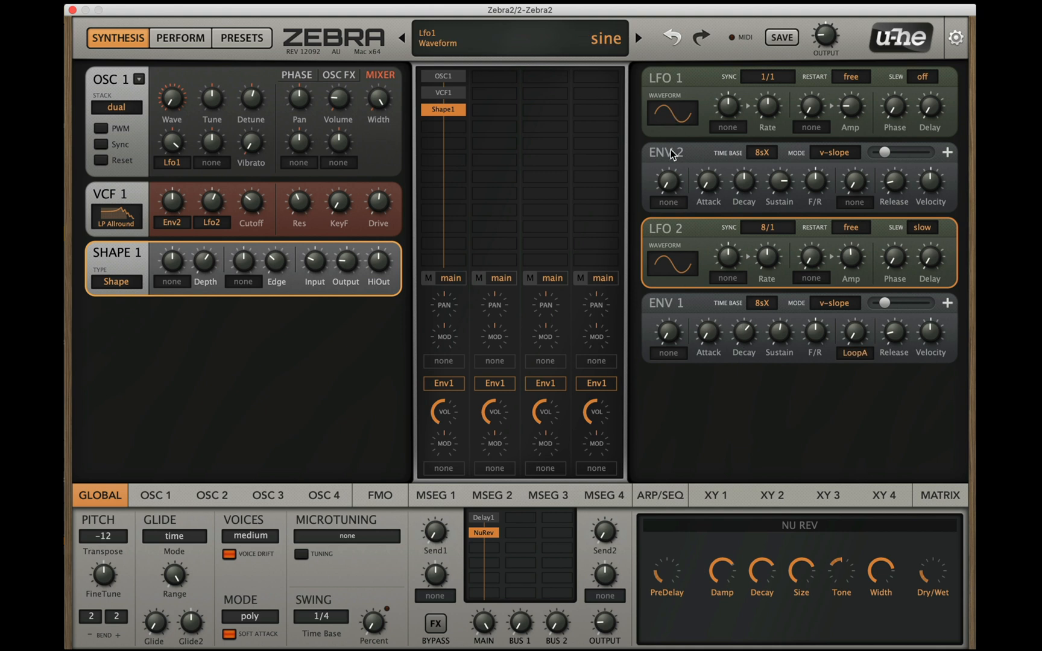
{"action": "left_click_drag", "start_coordinate": [740, 192], "coordinate": [778, 307]}
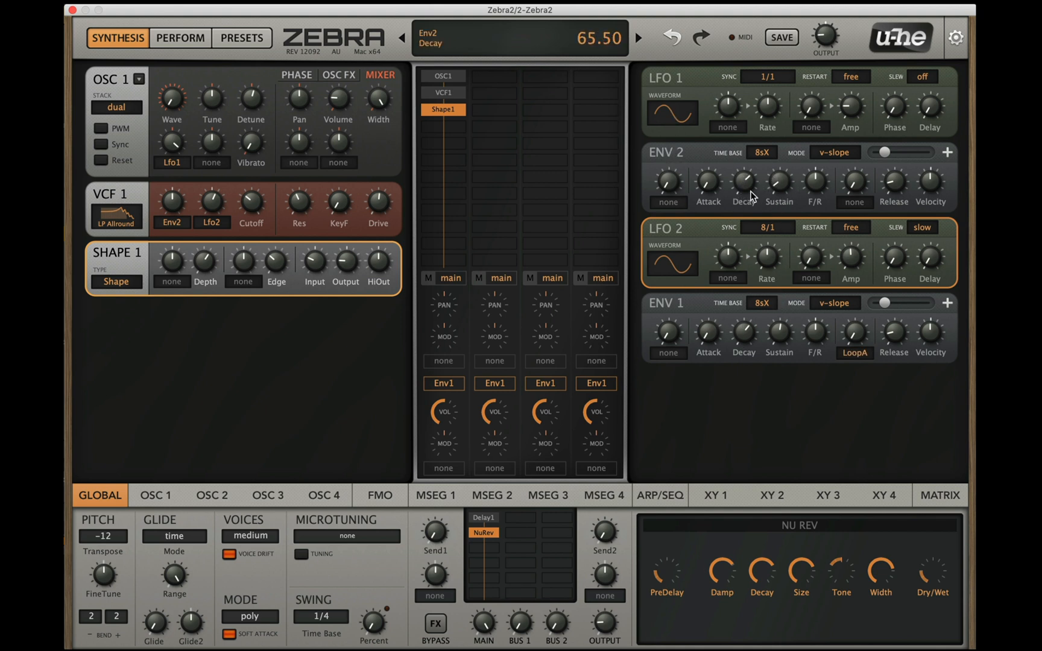
{"action": "left_click_drag", "start_coordinate": [741, 179], "coordinate": [711, 132]}
Step: Raise VCF 1's Env2 modulation depth, reduce its resonance and set its cutoff to 27.00
{"action": "left_click_drag", "start_coordinate": [241, 207], "coordinate": [301, 232]}
{"action": "left_click_drag", "start_coordinate": [252, 207], "coordinate": [247, 221]}
{"action": "left_click_drag", "start_coordinate": [174, 196], "coordinate": [178, 182]}
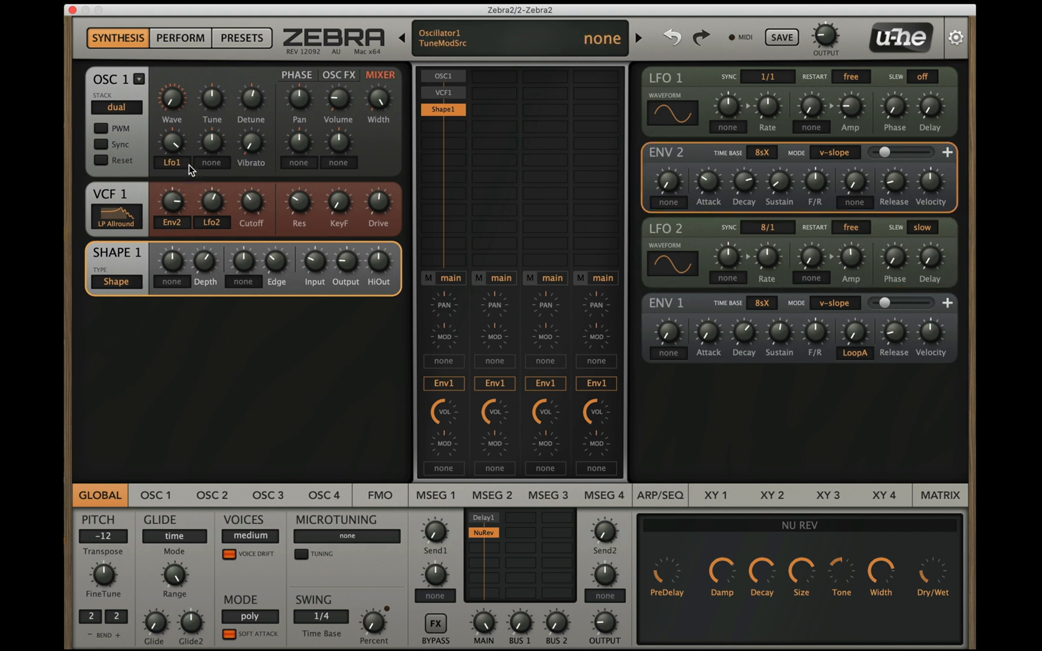
{"action": "left_click_drag", "start_coordinate": [296, 205], "coordinate": [241, 221]}
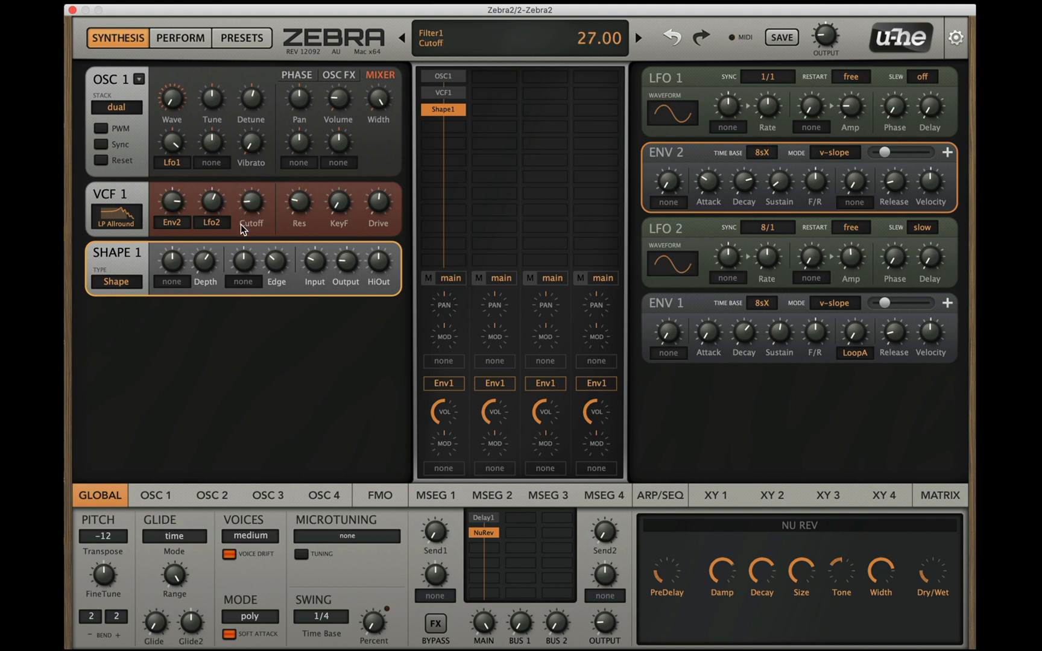
Step: Lengthen Env 2's attack and decay further
{"action": "left_click_drag", "start_coordinate": [719, 194], "coordinate": [708, 135]}
{"action": "left_click_drag", "start_coordinate": [706, 179], "coordinate": [707, 169]}
{"action": "left_click_drag", "start_coordinate": [745, 175], "coordinate": [700, 178]}
Step: Raise VCF 1's resonance and drive
{"action": "left_click_drag", "start_coordinate": [296, 200], "coordinate": [299, 151]}
{"action": "left_click_drag", "start_coordinate": [299, 146], "coordinate": [298, 209]}
{"action": "mouse_move", "coordinate": [378, 203]}
{"action": "left_mouse_down"}
{"action": "mouse_move", "coordinate": [380, 164]}
{"action": "mouse_move", "coordinate": [377, 181]}
{"action": "left_mouse_up"}
{"action": "mouse_move", "coordinate": [294, 208]}
{"action": "left_mouse_down"}
{"action": "mouse_move", "coordinate": [302, 159]}
{"action": "mouse_move", "coordinate": [278, 208]}
{"action": "mouse_move", "coordinate": [266, 208]}
{"action": "mouse_move", "coordinate": [260, 186]}
{"action": "mouse_move", "coordinate": [263, 176]}
{"action": "mouse_move", "coordinate": [261, 210]}
{"action": "mouse_move", "coordinate": [301, 178]}
{"action": "mouse_move", "coordinate": [304, 113]}
{"action": "mouse_move", "coordinate": [293, 205]}
{"action": "left_mouse_up"}
Step: Look through oscillator 1's spectral effect and phase settings
{"action": "left_click", "coordinate": [341, 75]}
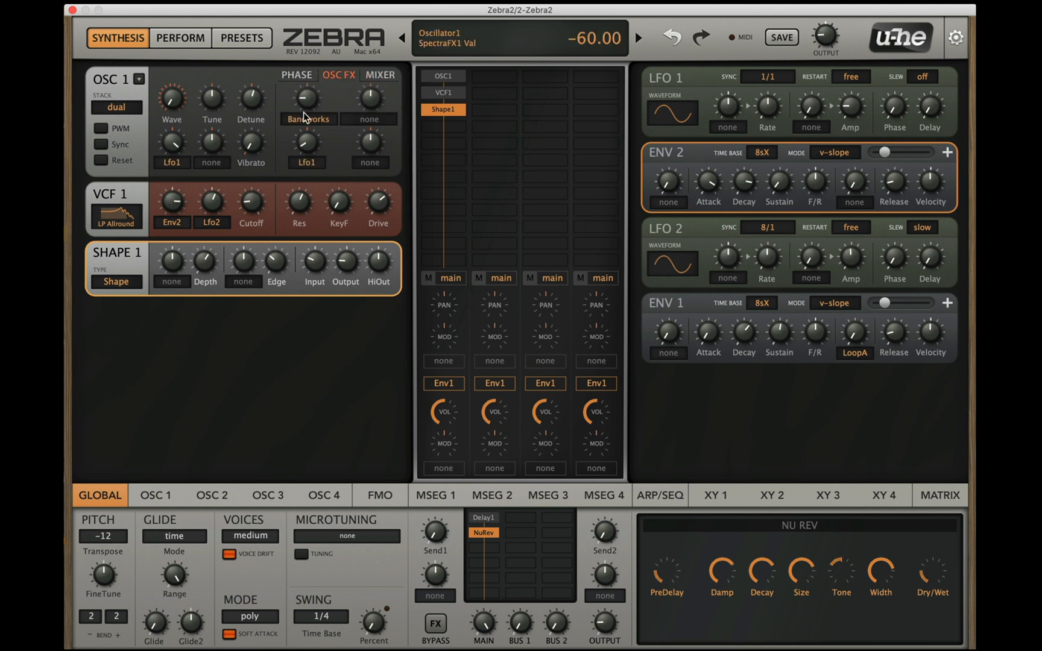
{"action": "left_click", "coordinate": [304, 76]}
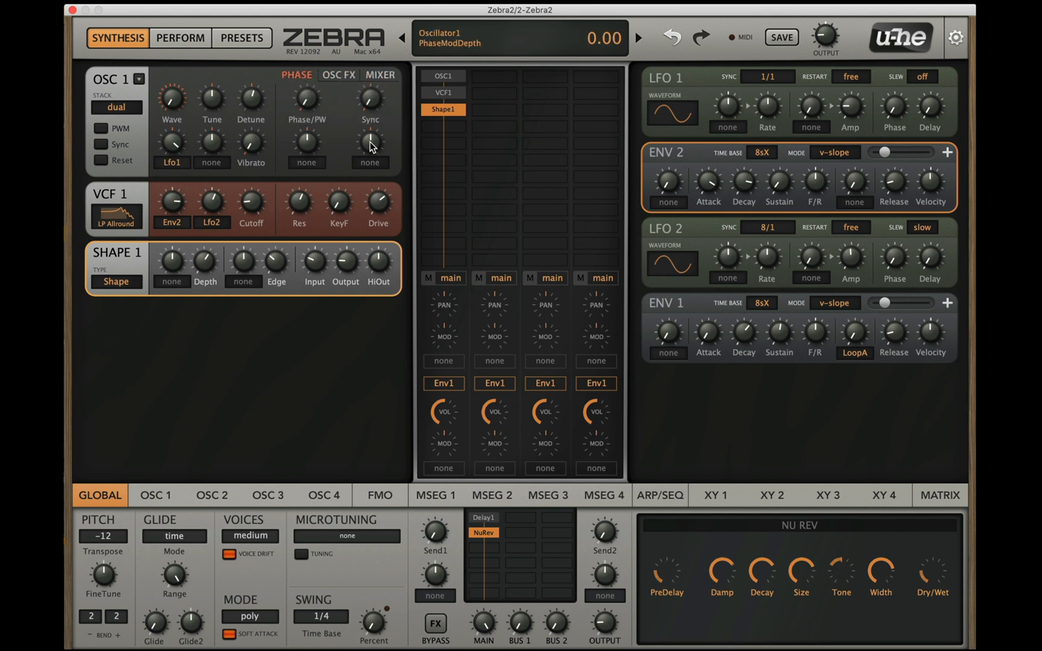
{"action": "left_click", "coordinate": [342, 73]}
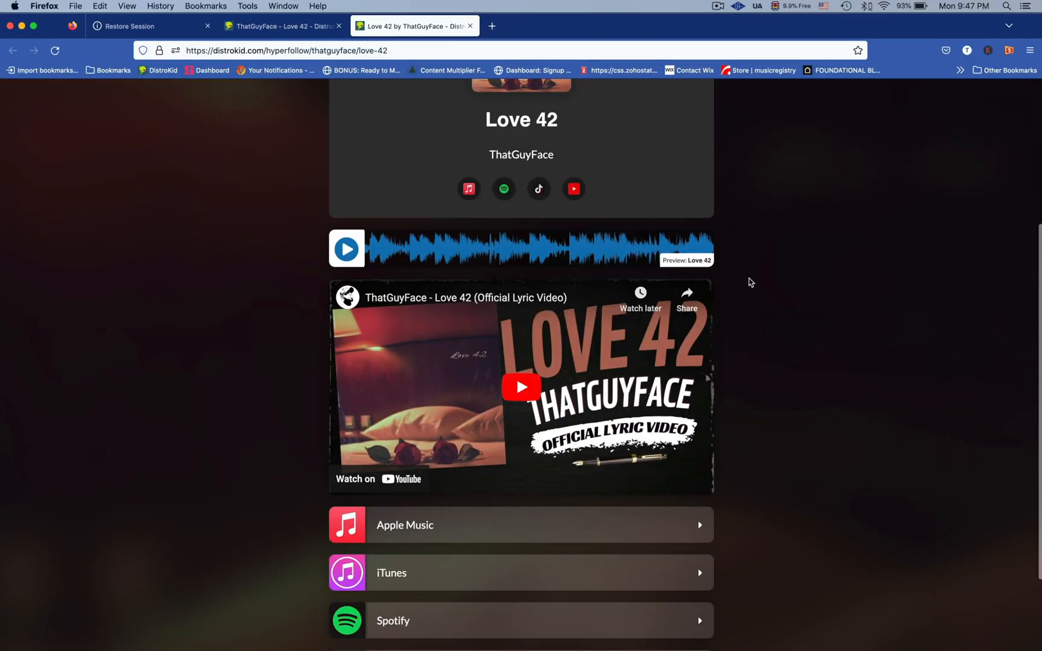
Step: Switch to Firefox and play the Love 42 lyric video on its DistroKid release page
{"action": "scroll", "coordinate": [749, 279], "scroll_direction": "up", "scroll_amount": 3}
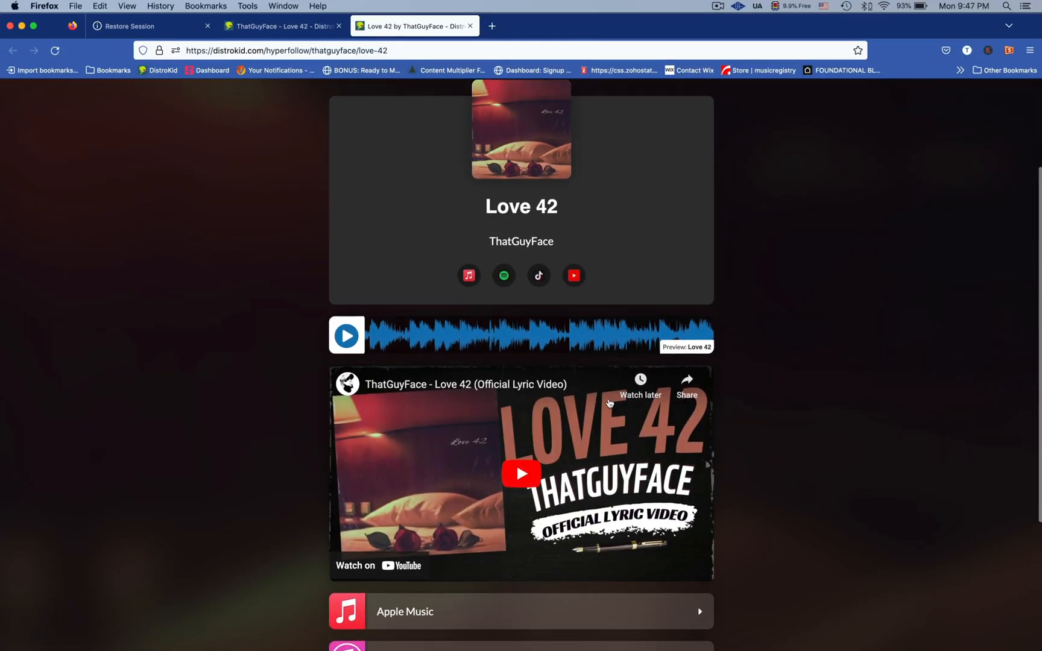
{"action": "left_click", "coordinate": [609, 416]}
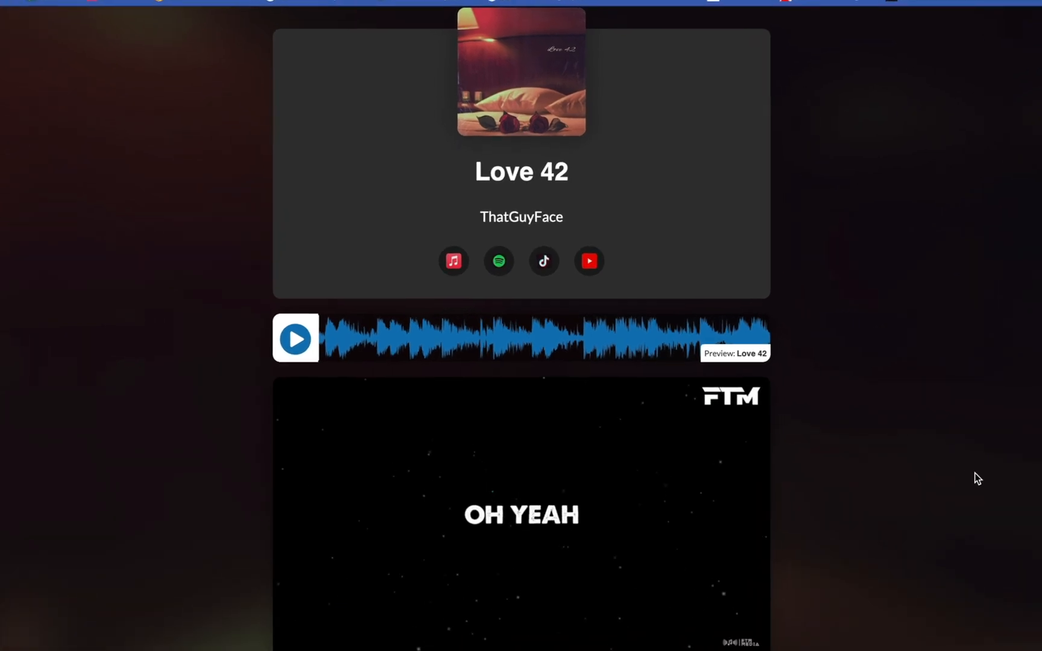
{"action": "scroll", "coordinate": [977, 483], "scroll_direction": "down", "scroll_amount": 5}
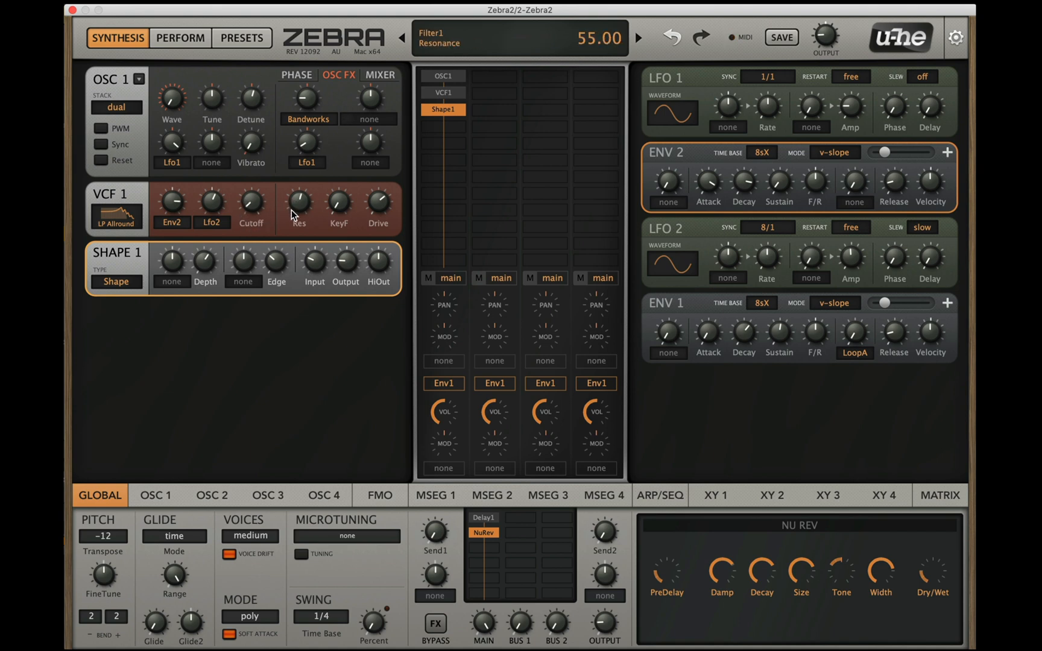
Step: Lower VCF 1's drive, raise its resonance and set its cutoff to 31.00
{"action": "left_click_drag", "start_coordinate": [284, 246], "coordinate": [282, 294]}
{"action": "left_click_drag", "start_coordinate": [372, 209], "coordinate": [361, 288]}
{"action": "left_click_drag", "start_coordinate": [253, 207], "coordinate": [239, 188]}
{"action": "left_click_drag", "start_coordinate": [306, 202], "coordinate": [314, 109]}
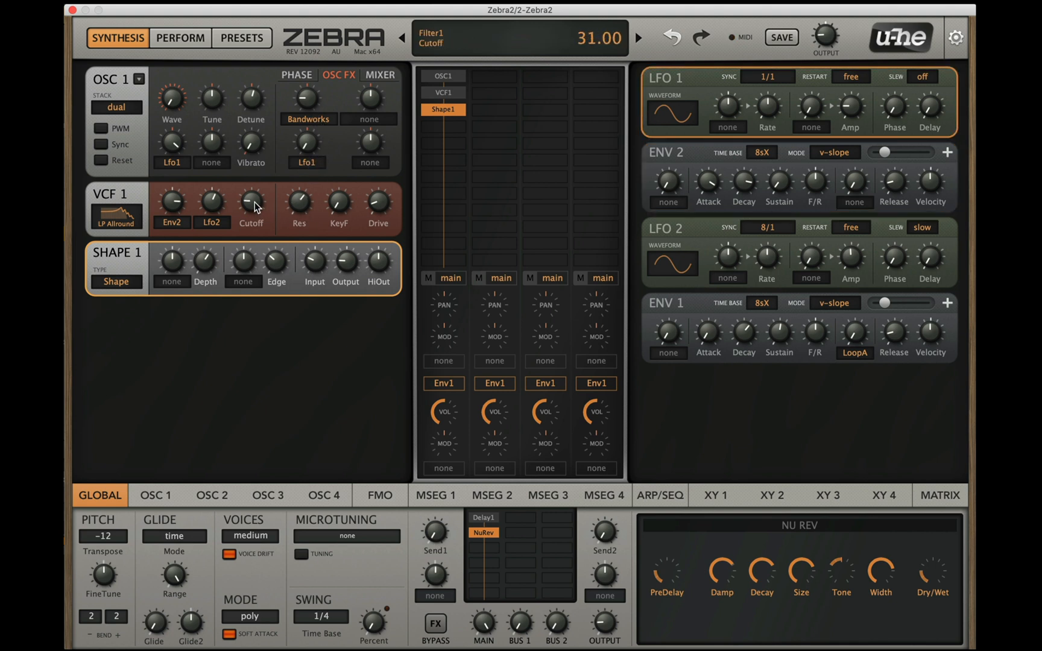
Step: Centre oscillator 1's Bandworks amount and reset its Lfo1 depth, with VCF 1's resonance reduced and cutoff at 54.00
{"action": "left_click_drag", "start_coordinate": [301, 208], "coordinate": [251, 184]}
{"action": "left_click_drag", "start_coordinate": [313, 144], "coordinate": [316, 73]}
{"action": "double_click", "coordinate": [316, 142]}
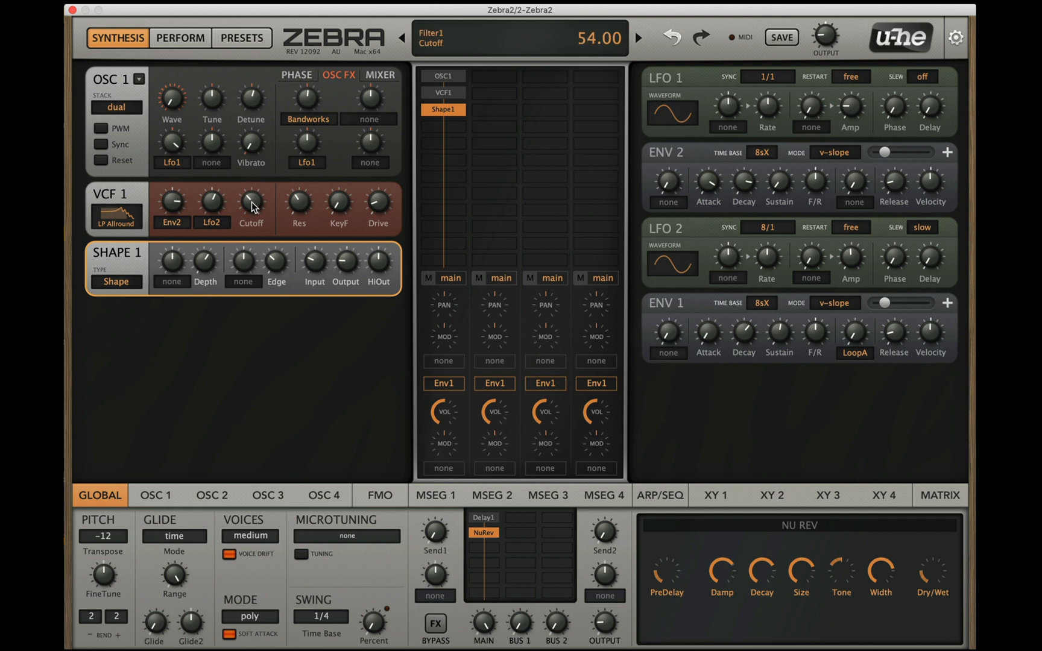
Step: Lower VCF 1's cutoff while raising its resonance and drive, and increase Shape 1's input
{"action": "left_click_drag", "start_coordinate": [251, 202], "coordinate": [310, 187]}
{"action": "left_click_drag", "start_coordinate": [378, 202], "coordinate": [379, 172]}
{"action": "left_click_drag", "start_coordinate": [244, 232], "coordinate": [245, 268]}
{"action": "left_click_drag", "start_coordinate": [310, 270], "coordinate": [304, 214]}
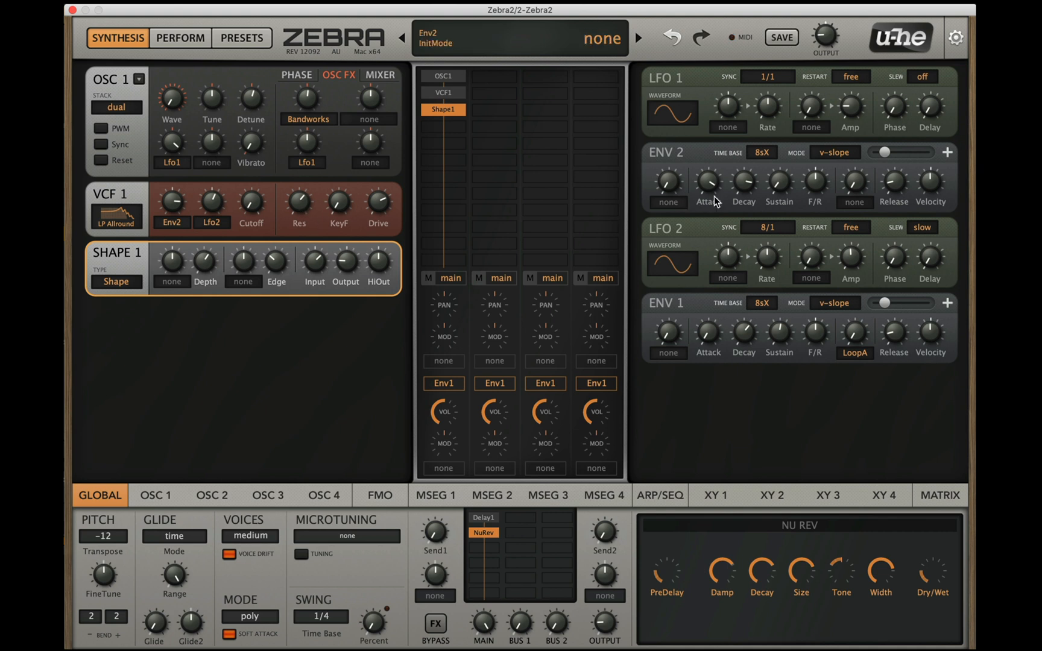
Step: Shorten Env 2's attack to minimum, then raise VCF 1's Lfo2 modulation depth and lower its Env2 depth
{"action": "left_click_drag", "start_coordinate": [715, 196], "coordinate": [703, 399]}
{"action": "left_click_drag", "start_coordinate": [212, 204], "coordinate": [180, 192]}
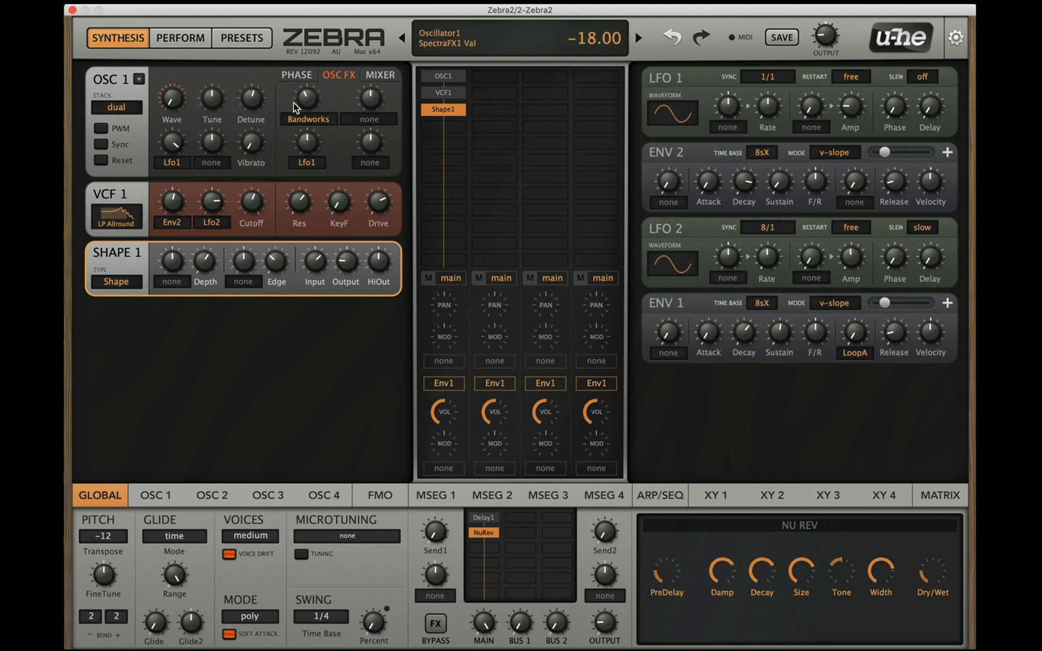
Step: Lower oscillator 1's volume, then reduce VCF 1's drive and raise its Lfo2 modulation depth
{"action": "left_click", "coordinate": [387, 73]}
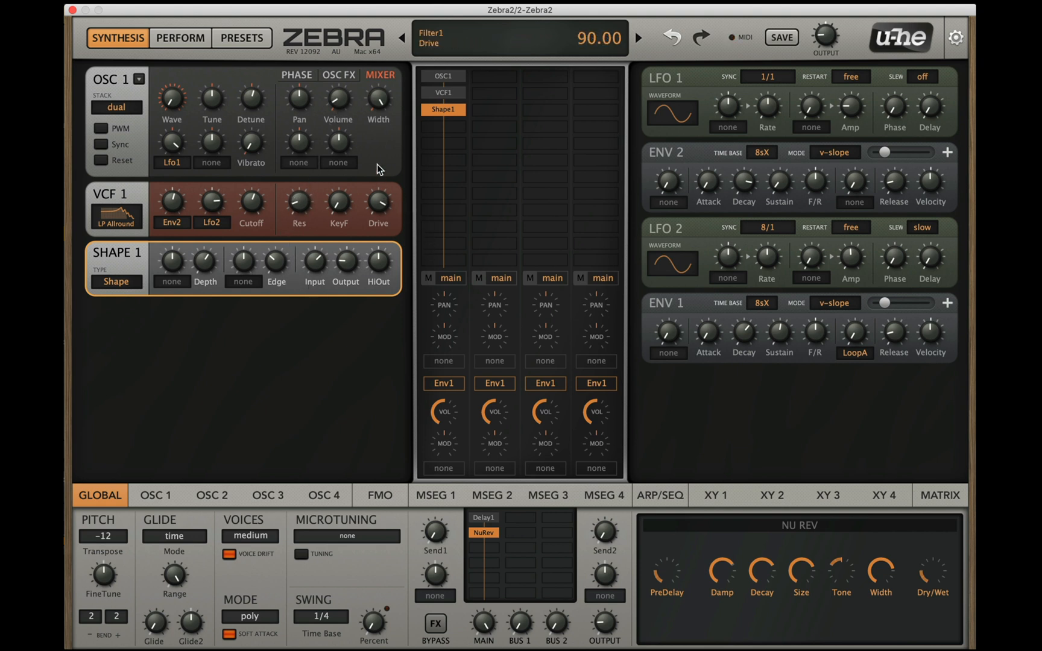
{"action": "left_click_drag", "start_coordinate": [376, 162], "coordinate": [378, 282]}
{"action": "left_click_drag", "start_coordinate": [170, 205], "coordinate": [221, 192]}
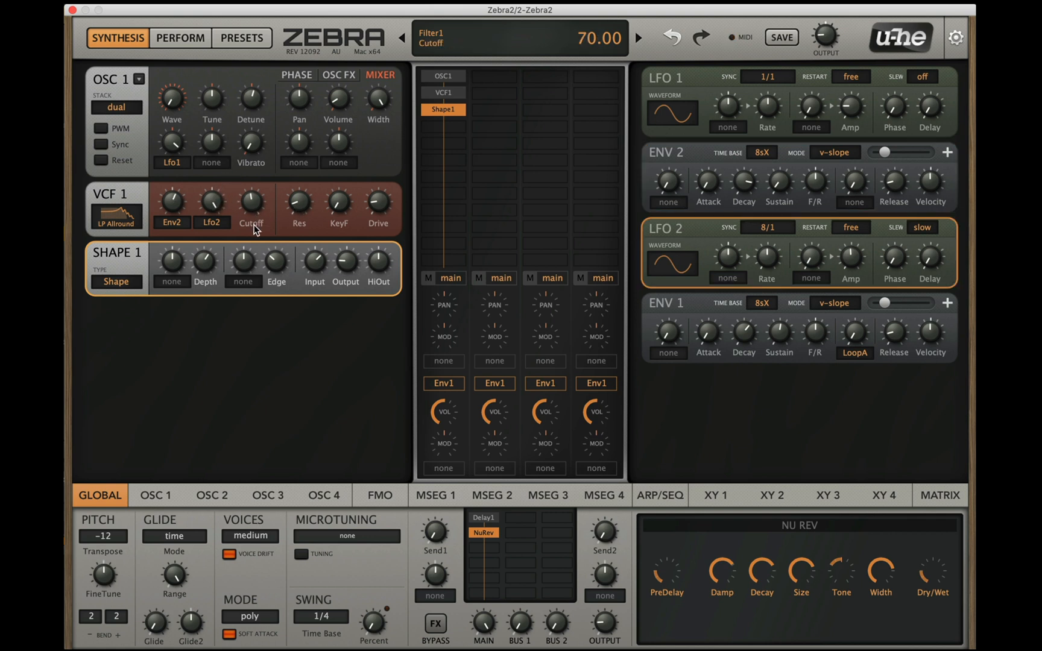
Step: Close VCF 1's cutoff to 0.00, raise its resonance to maximum and increase its drive
{"action": "left_click_drag", "start_coordinate": [257, 229], "coordinate": [255, 291]}
{"action": "left_click_drag", "start_coordinate": [293, 228], "coordinate": [337, 126]}
{"action": "left_click_drag", "start_coordinate": [376, 164], "coordinate": [363, 112]}
{"action": "left_click_drag", "start_coordinate": [304, 203], "coordinate": [310, 110]}
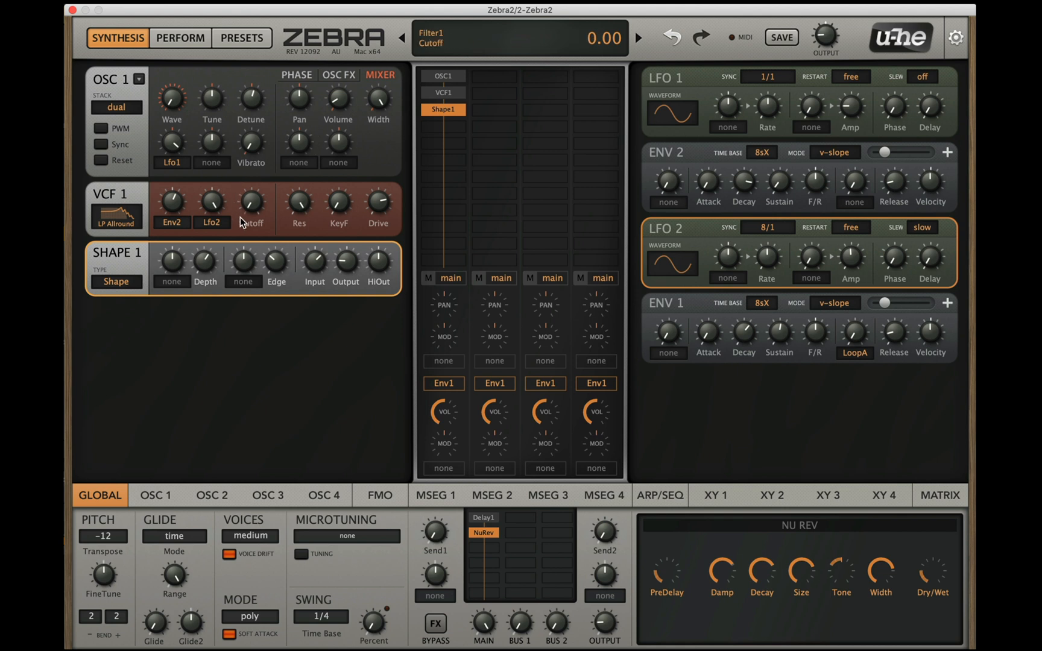